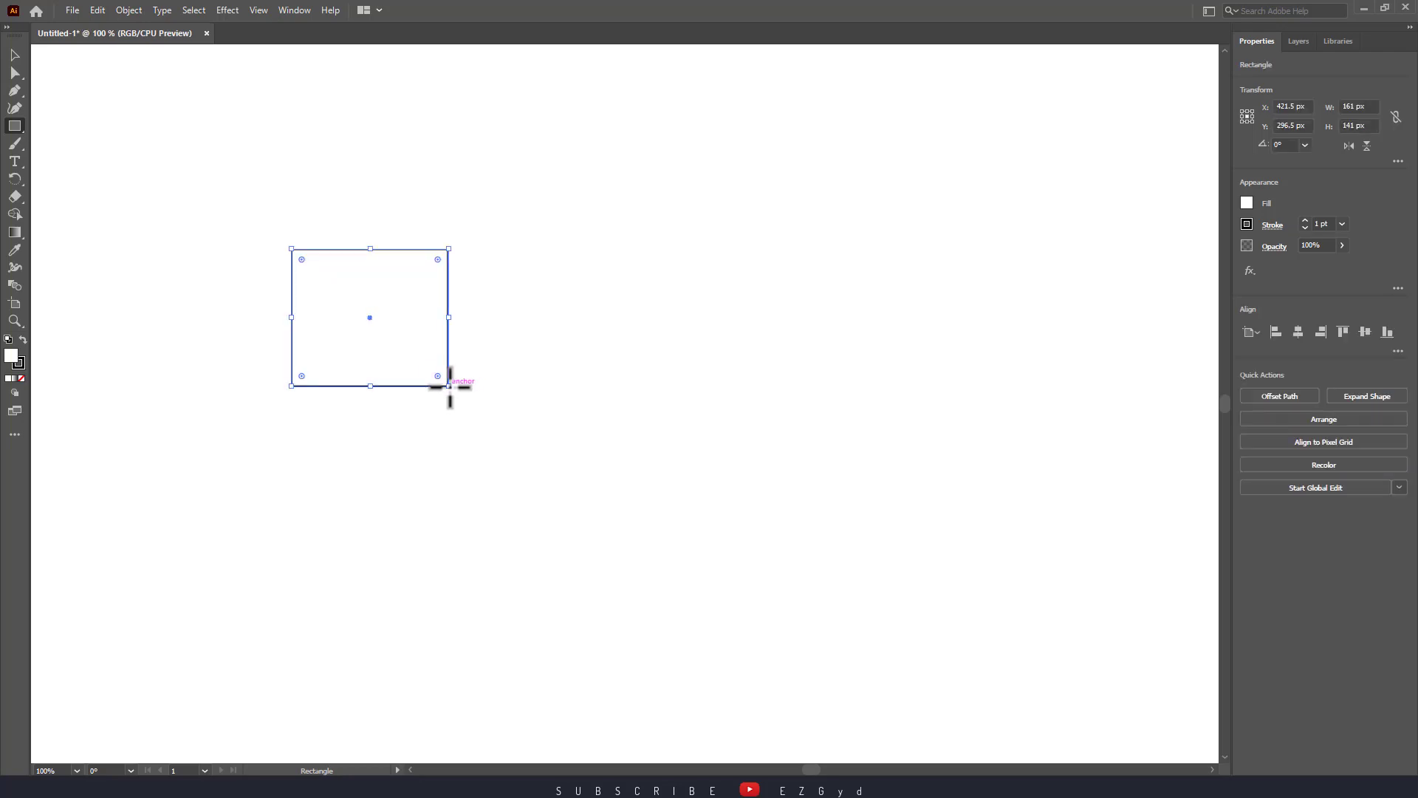
Drag the 161 × 141 px rectangle left to about X 219.5 px, Y 304.5 px.
{"action": "left_click", "coordinate": [15, 55]}
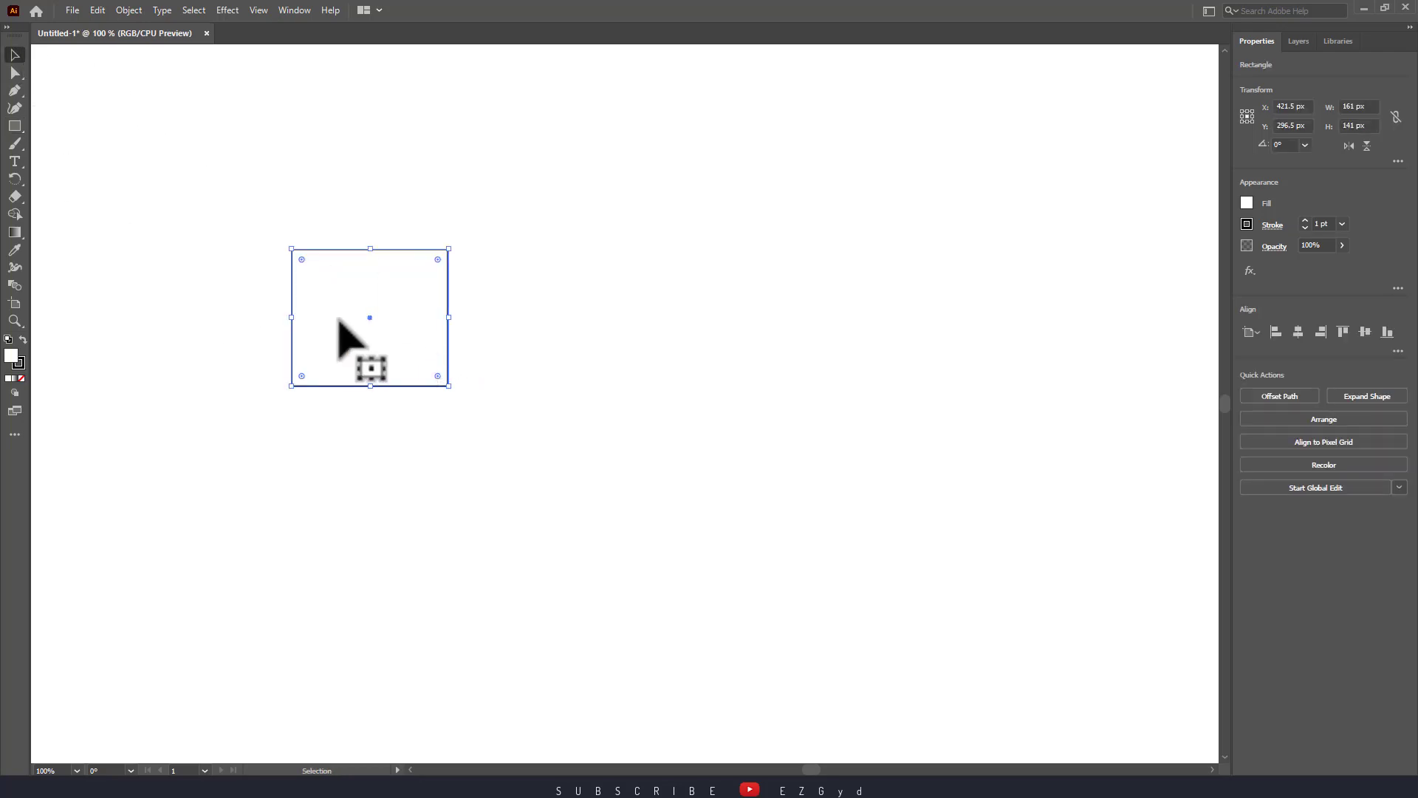
{"action": "left_click_drag", "start_coordinate": [338, 321], "coordinate": [141, 329]}
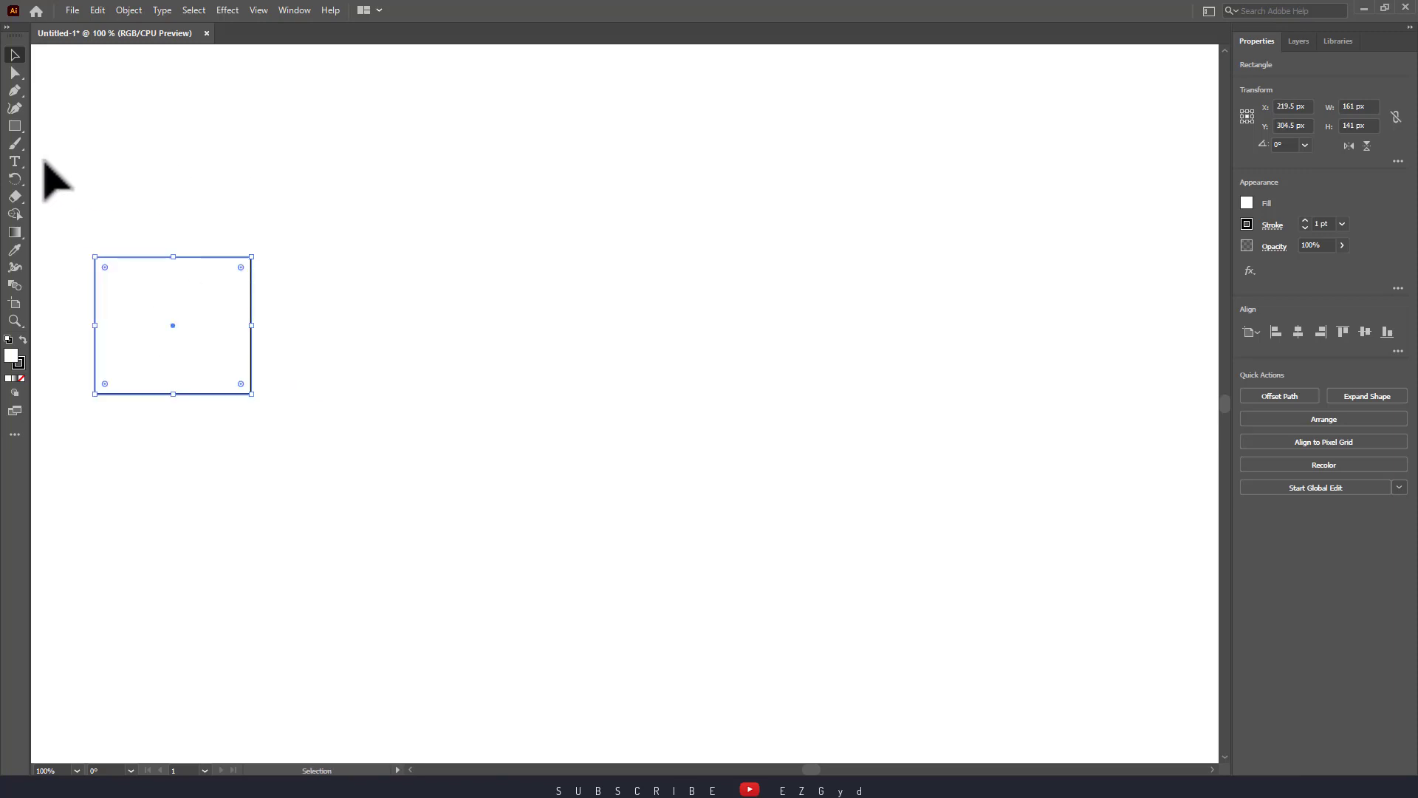
{"action": "left_click", "coordinate": [20, 161]}
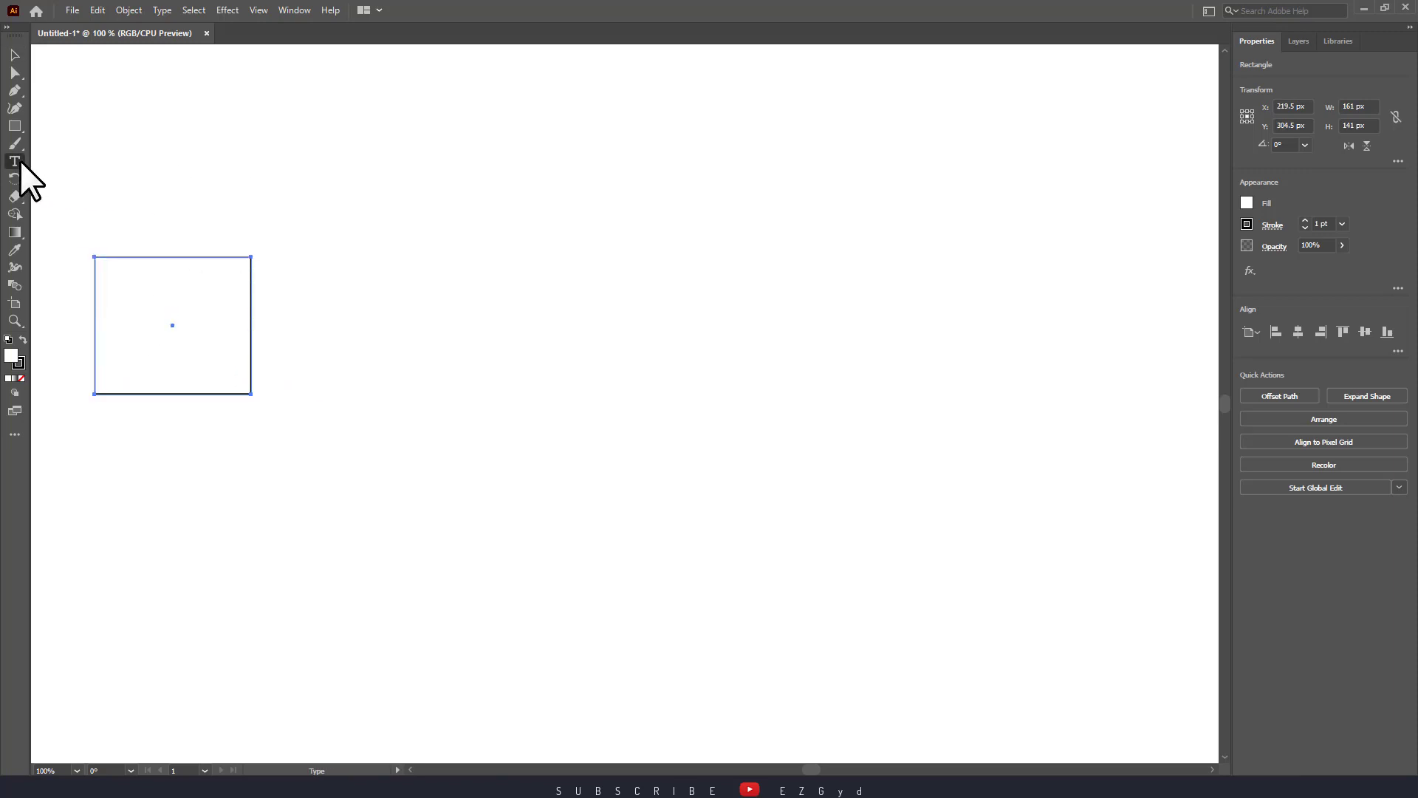
Add a 'Lorem ipsum' text line and enlarge it to about 28 pt.
{"action": "left_click", "coordinate": [380, 313]}
{"action": "left_click", "coordinate": [14, 54]}
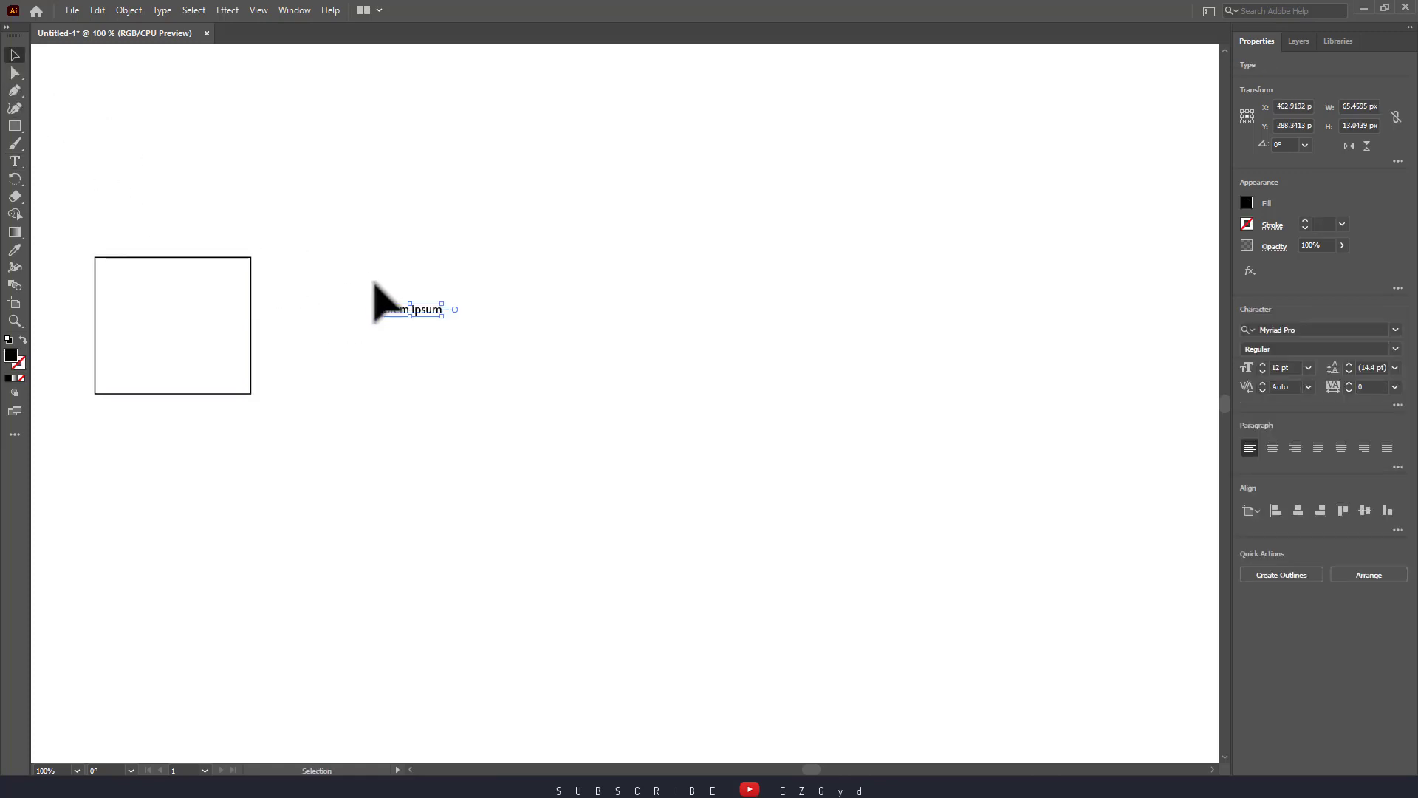
{"action": "left_click_drag", "start_coordinate": [348, 261], "coordinate": [526, 386]}
Arrange the rectangle just left of the Lorem ipsum text, side by side.
{"action": "left_click", "coordinate": [197, 299]}
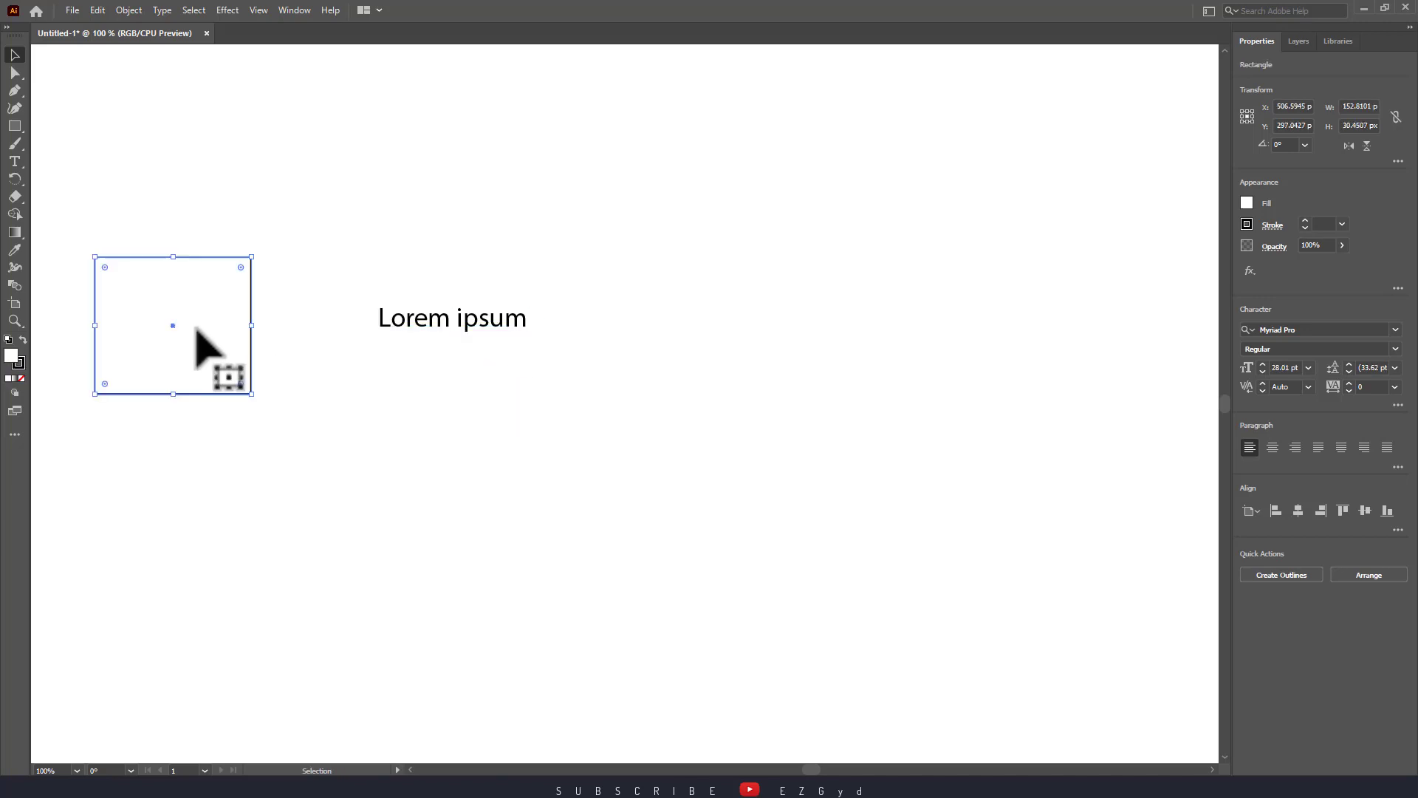
{"action": "left_click_drag", "start_coordinate": [185, 330], "coordinate": [161, 361]}
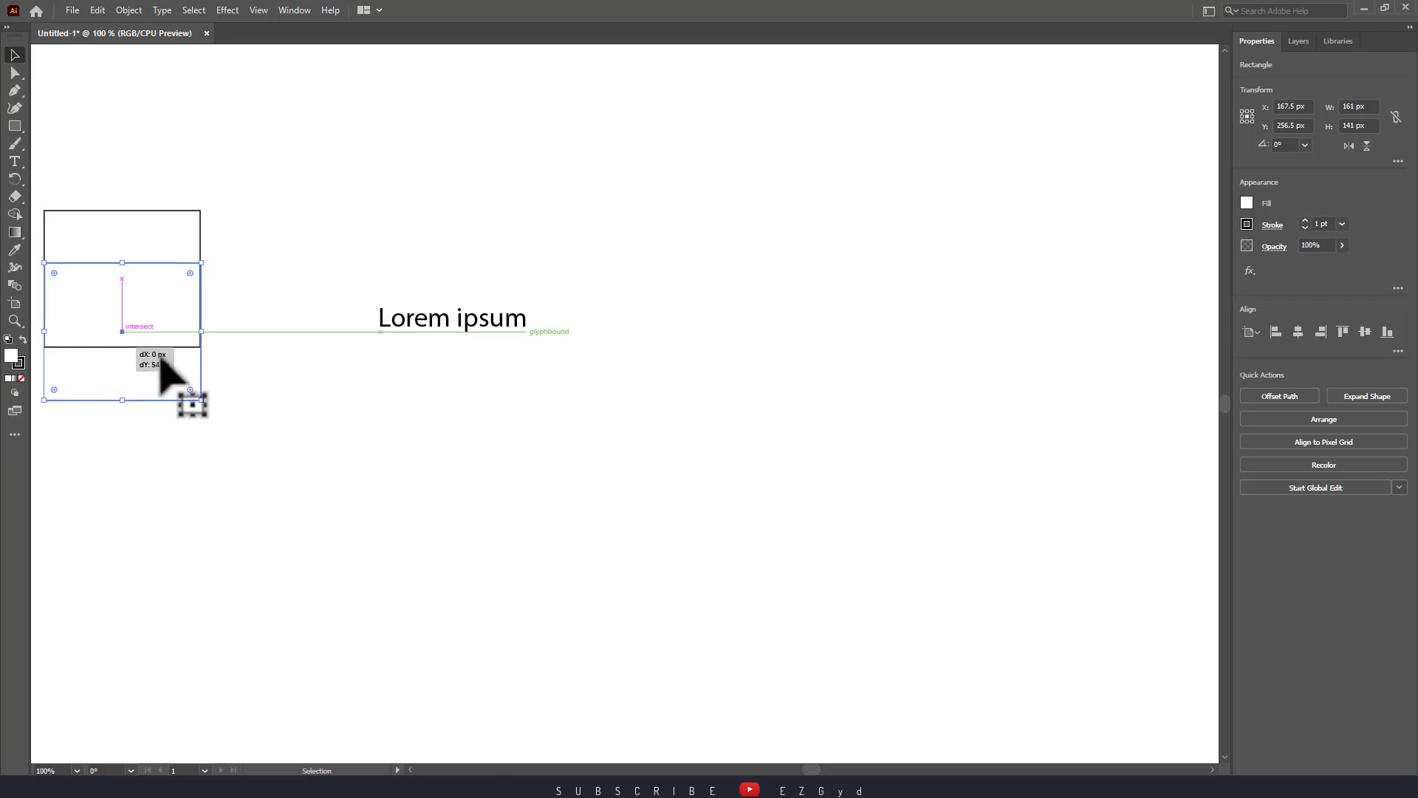
{"action": "left_click", "coordinate": [272, 364]}
{"action": "left_click", "coordinate": [149, 370]}
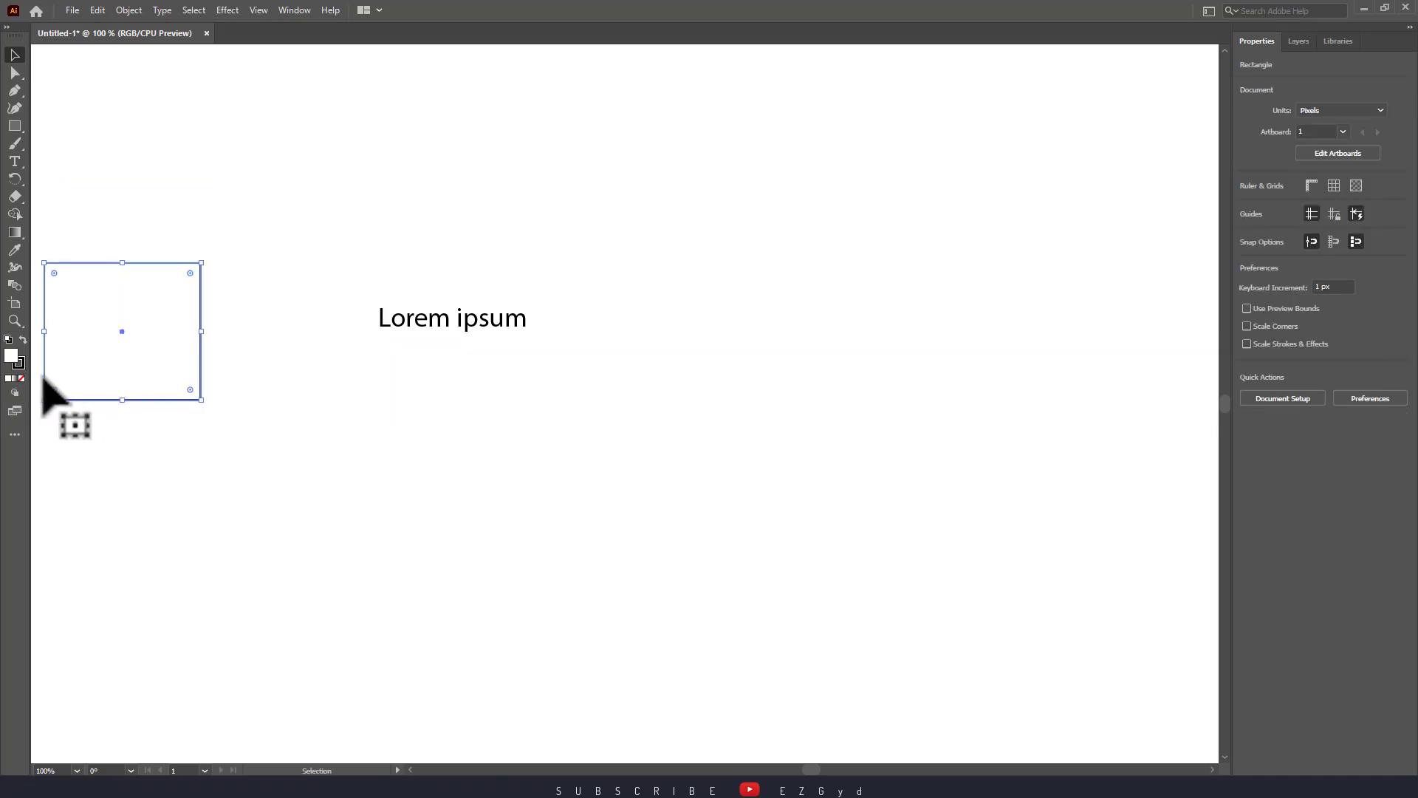
{"action": "left_click_drag", "start_coordinate": [111, 379], "coordinate": [153, 225]}
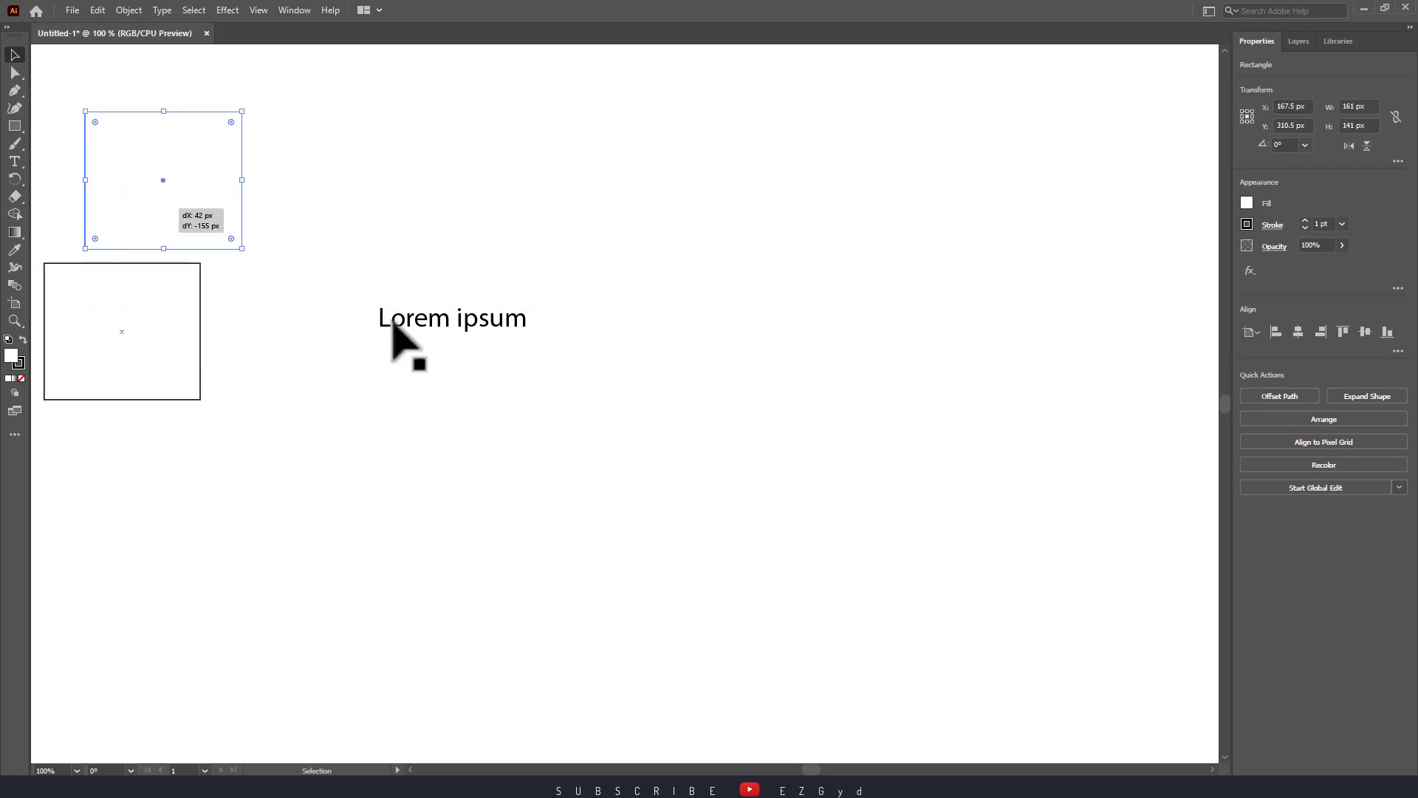
{"action": "left_click_drag", "start_coordinate": [405, 325], "coordinate": [93, 368]}
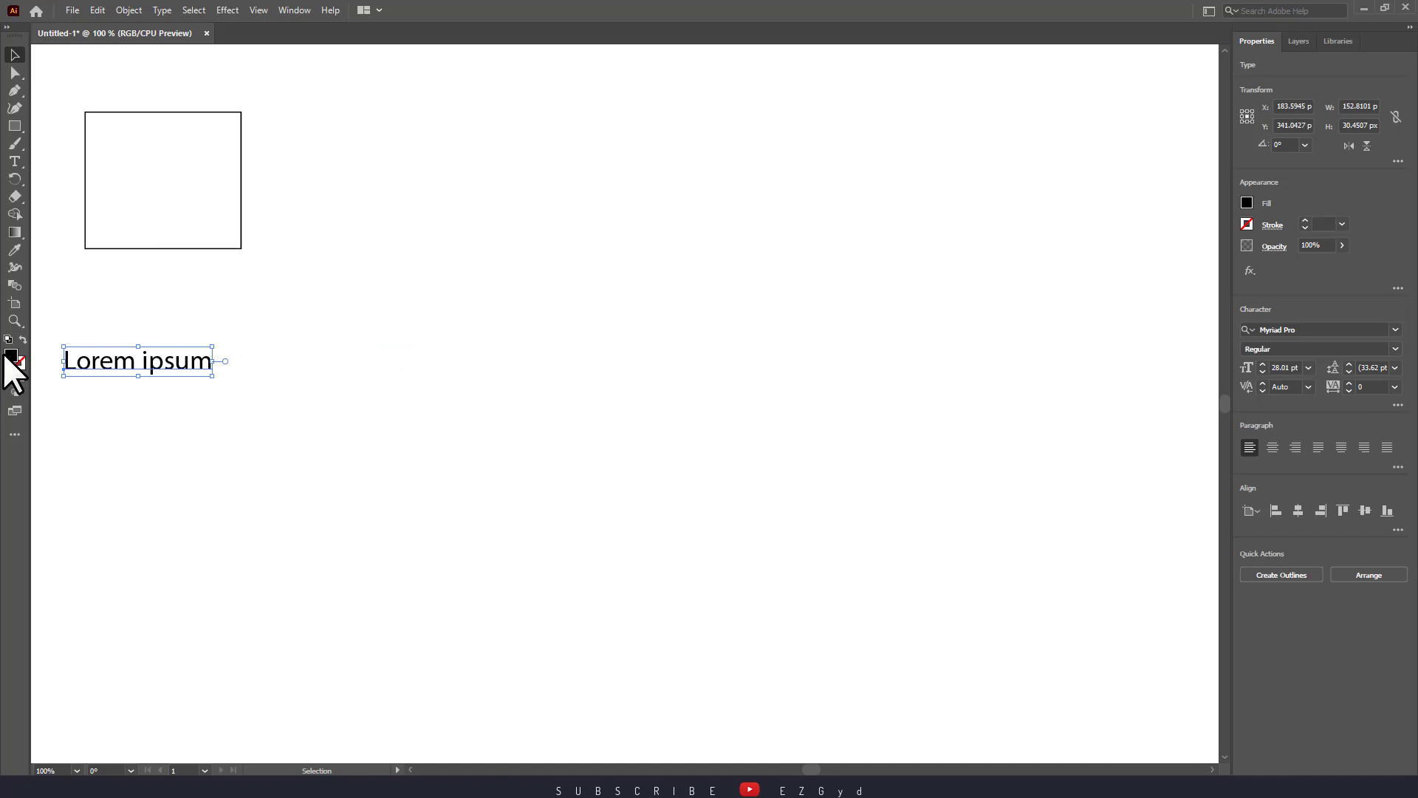
{"action": "left_click", "coordinate": [190, 228]}
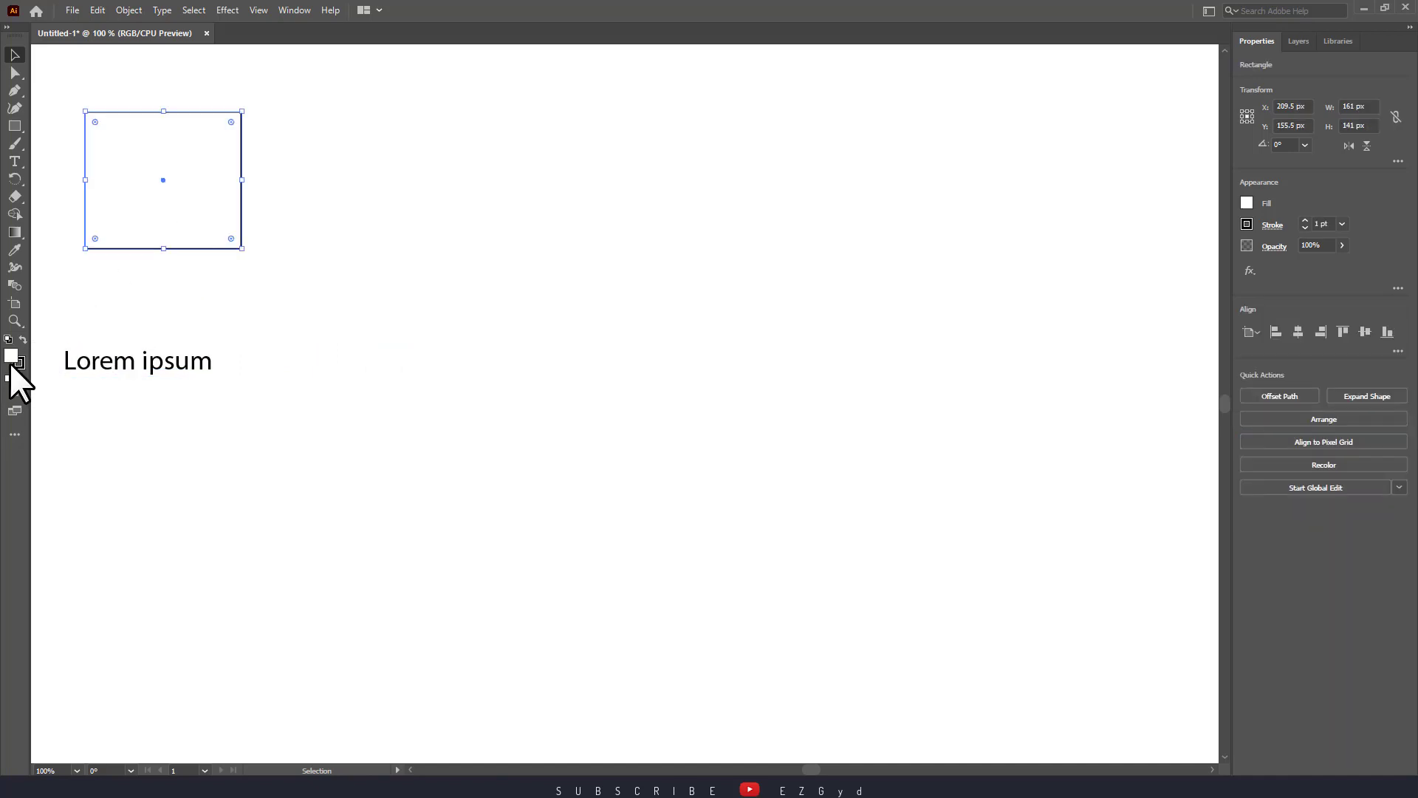
{"action": "left_click_drag", "start_coordinate": [130, 355], "coordinate": [453, 285]}
{"action": "left_click_drag", "start_coordinate": [211, 199], "coordinate": [304, 325]}
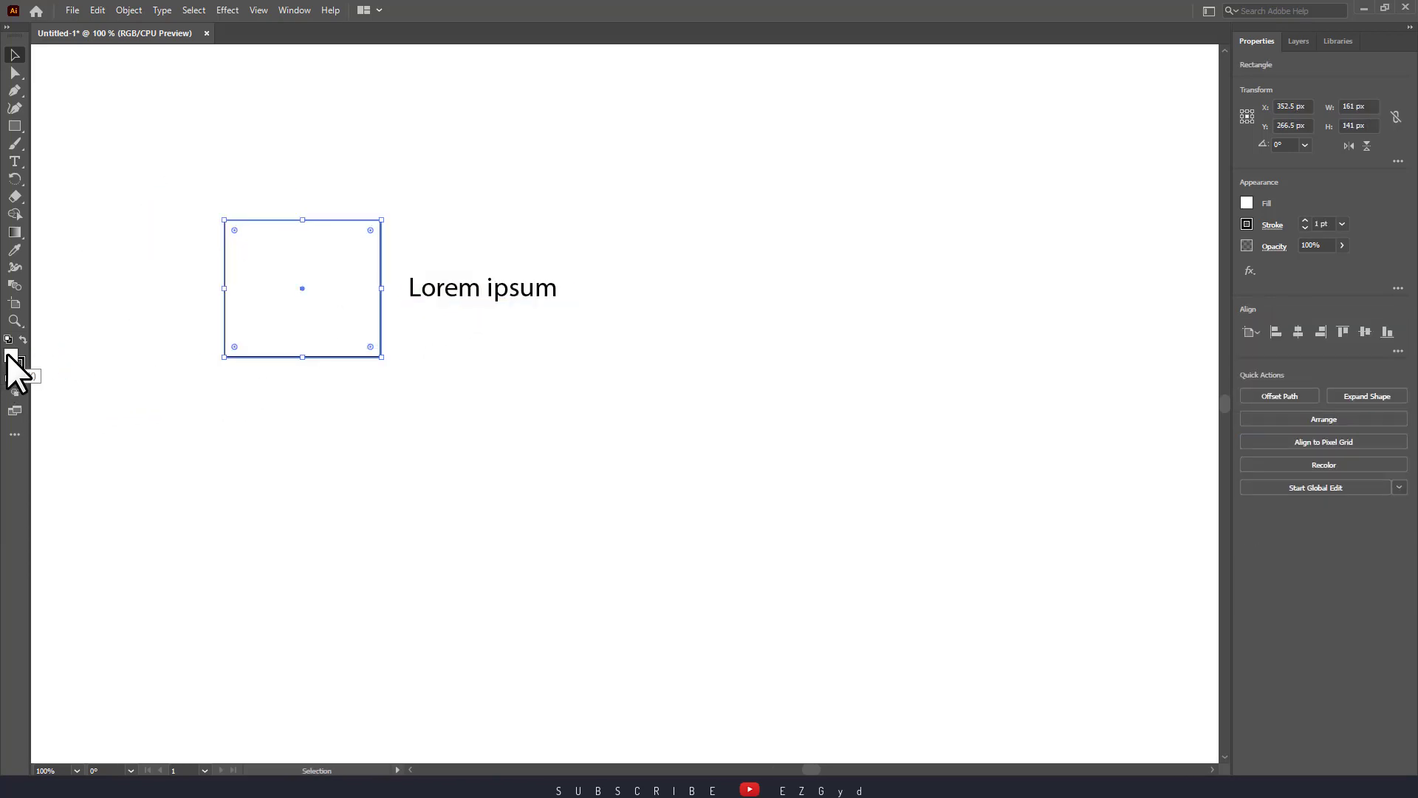
In the fill Color Picker, try dark red and deep blue colours for the rectangle.
{"action": "double_click", "coordinate": [10, 357]}
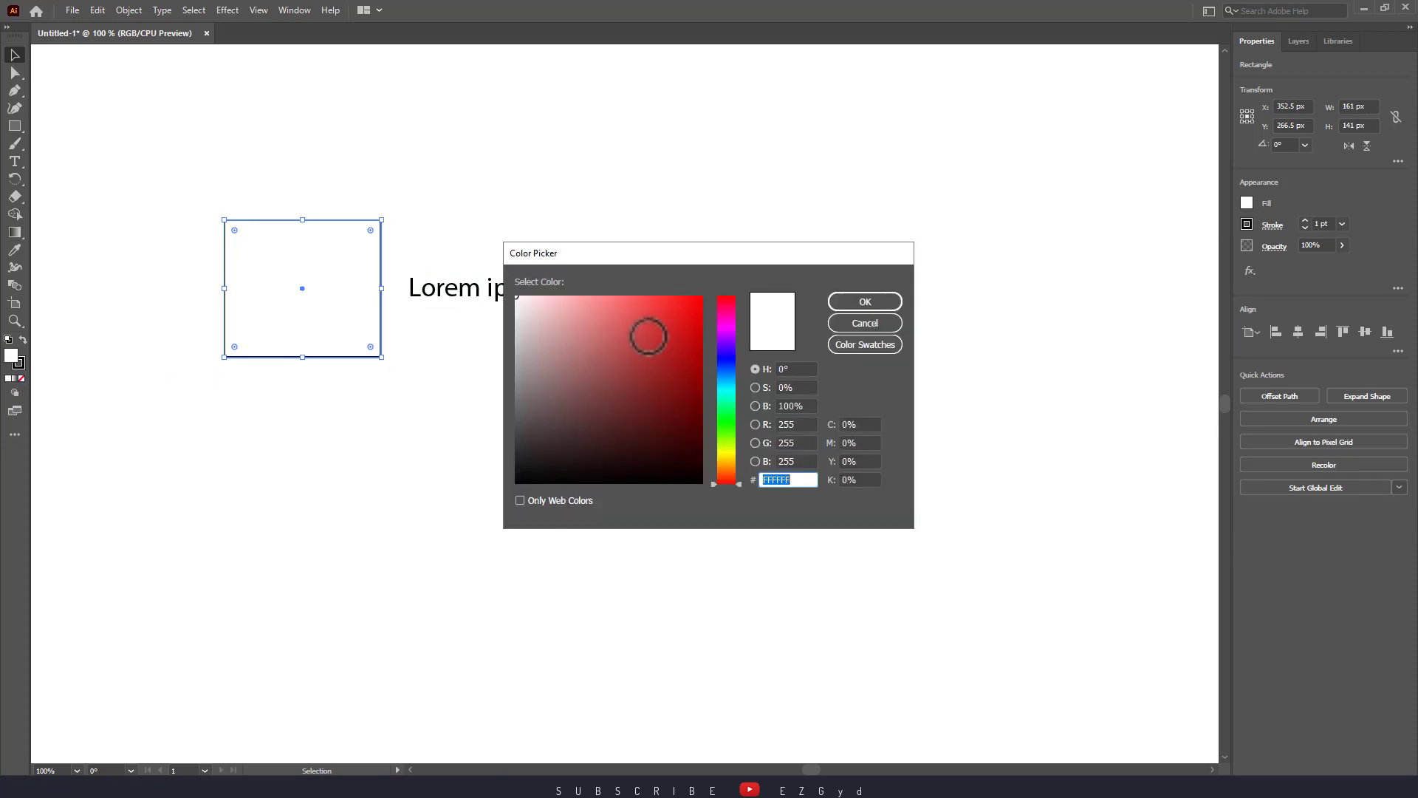
{"action": "left_click_drag", "start_coordinate": [671, 254], "coordinate": [766, 335]}
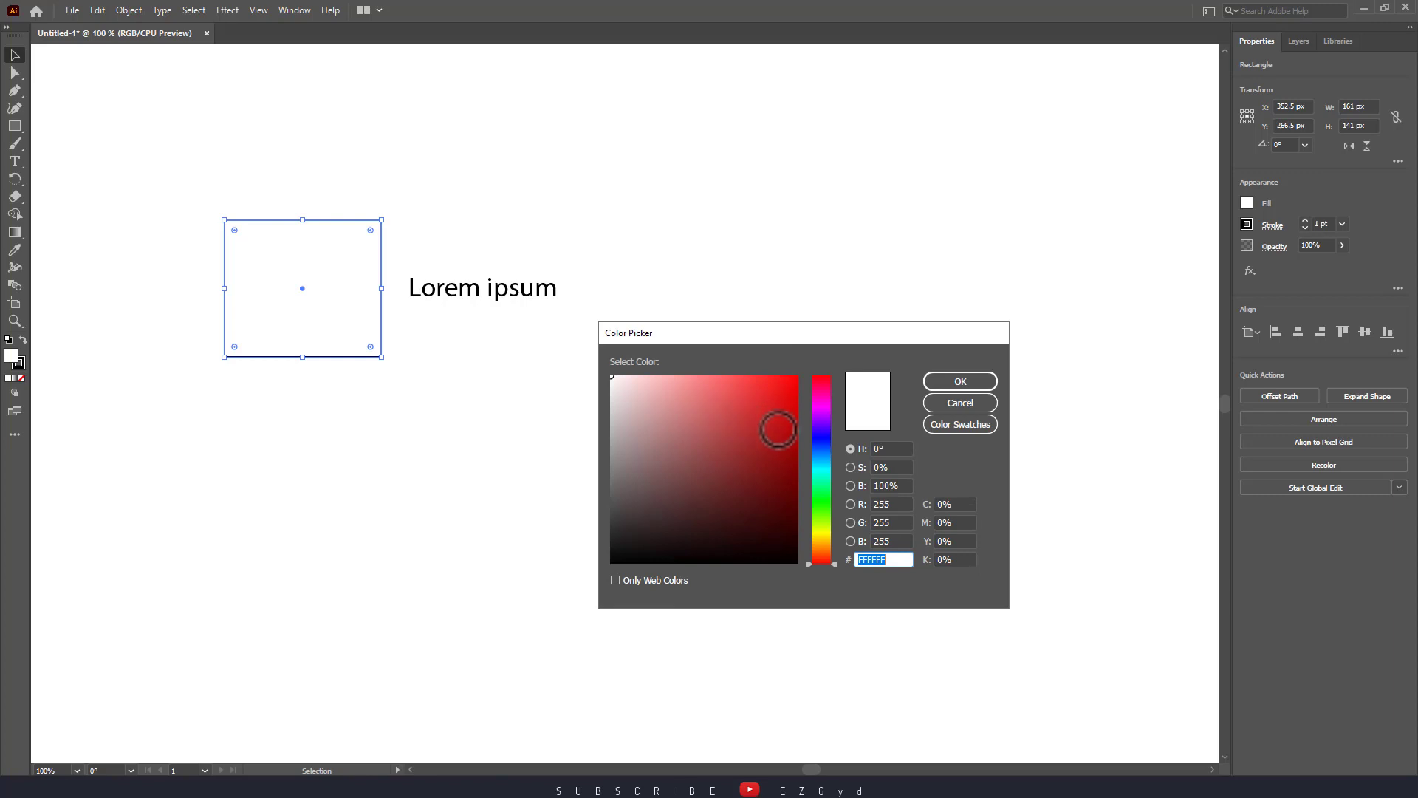
{"action": "left_click", "coordinate": [790, 501]}
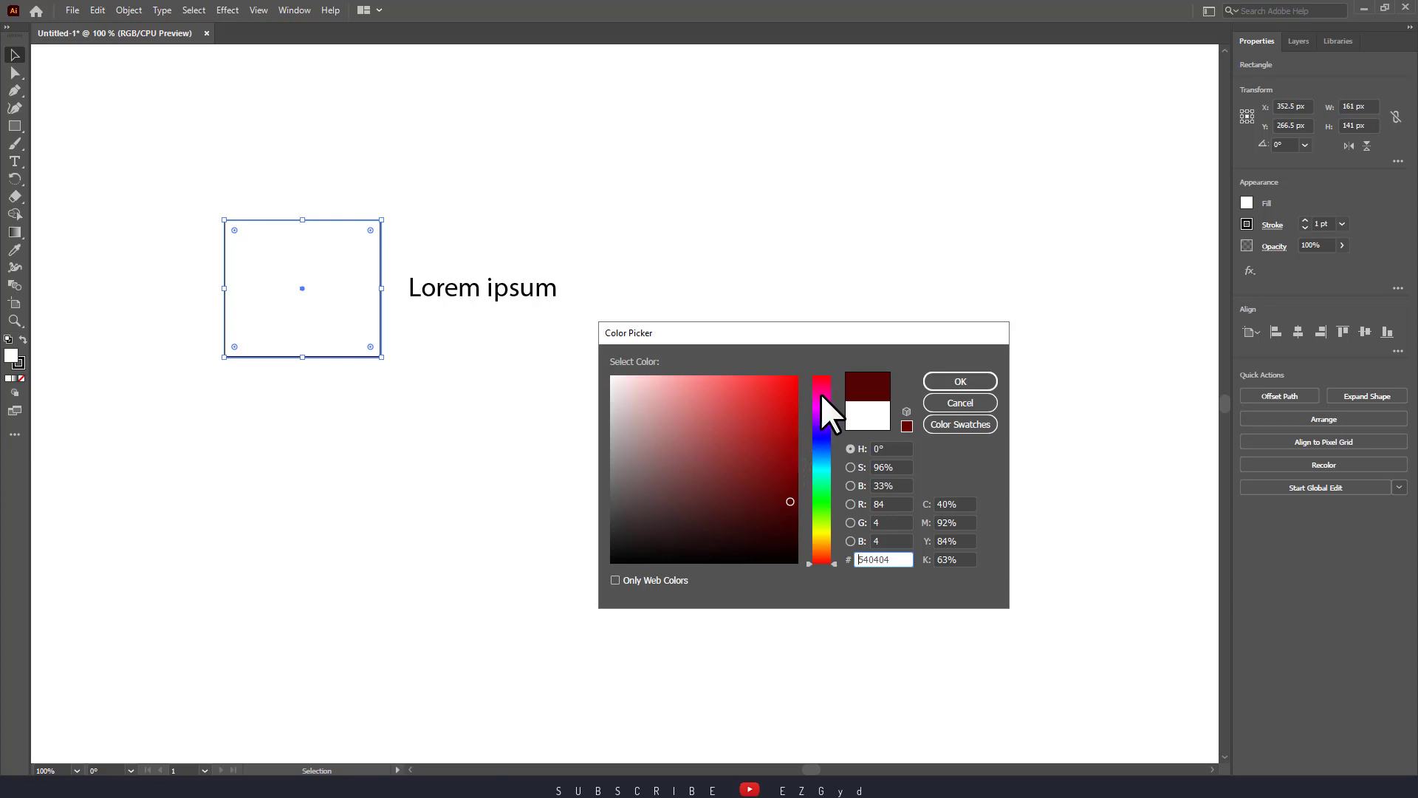
{"action": "mouse_move", "coordinate": [822, 420]}
{"action": "left_mouse_down"}
{"action": "mouse_move", "coordinate": [819, 558]}
{"action": "mouse_move", "coordinate": [822, 431]}
{"action": "left_mouse_up"}
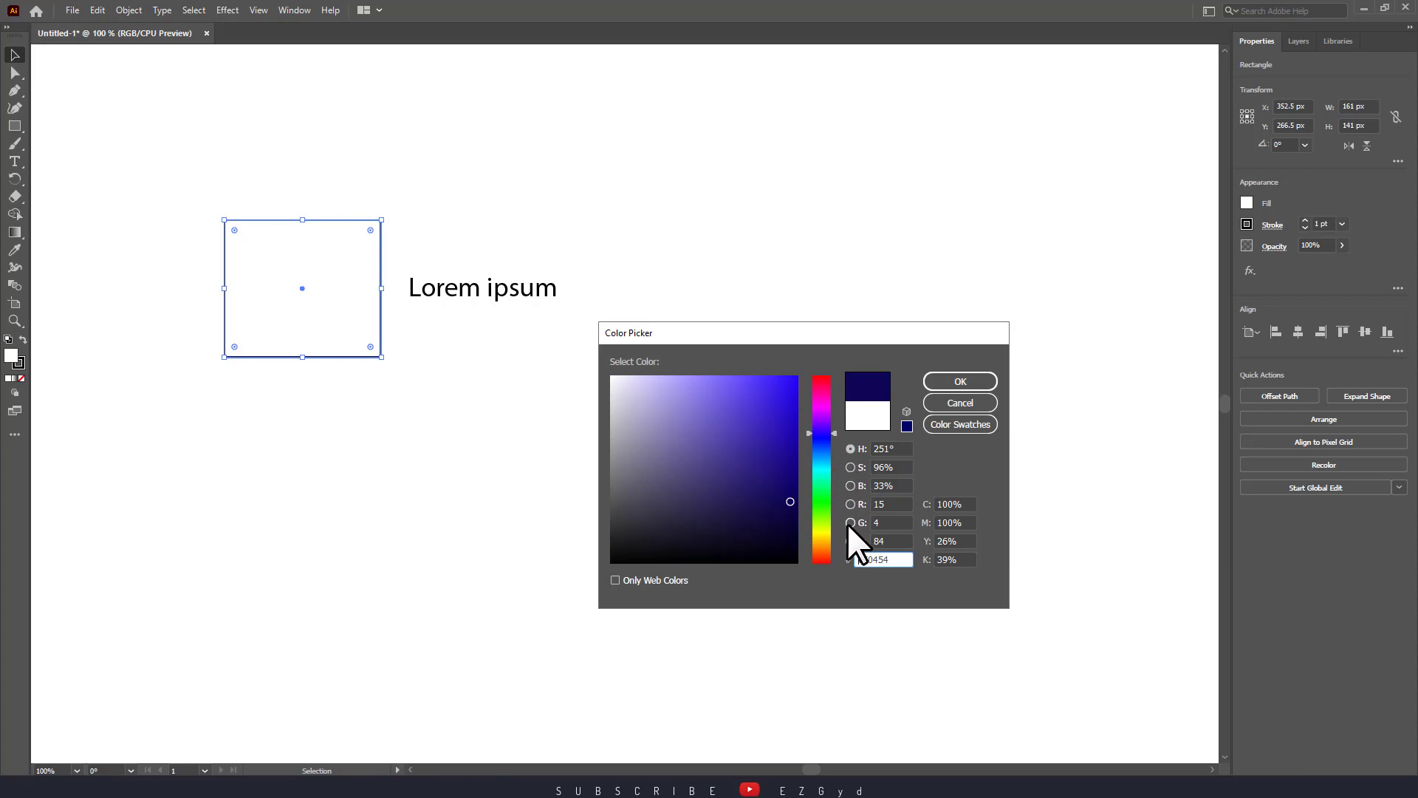
{"action": "double_click", "coordinate": [868, 555]}
{"action": "left_click", "coordinate": [900, 559]}
Choose the R=247 G=147 B=30 orange swatch and apply it as the rectangle's fill.
{"action": "left_click", "coordinate": [955, 425]}
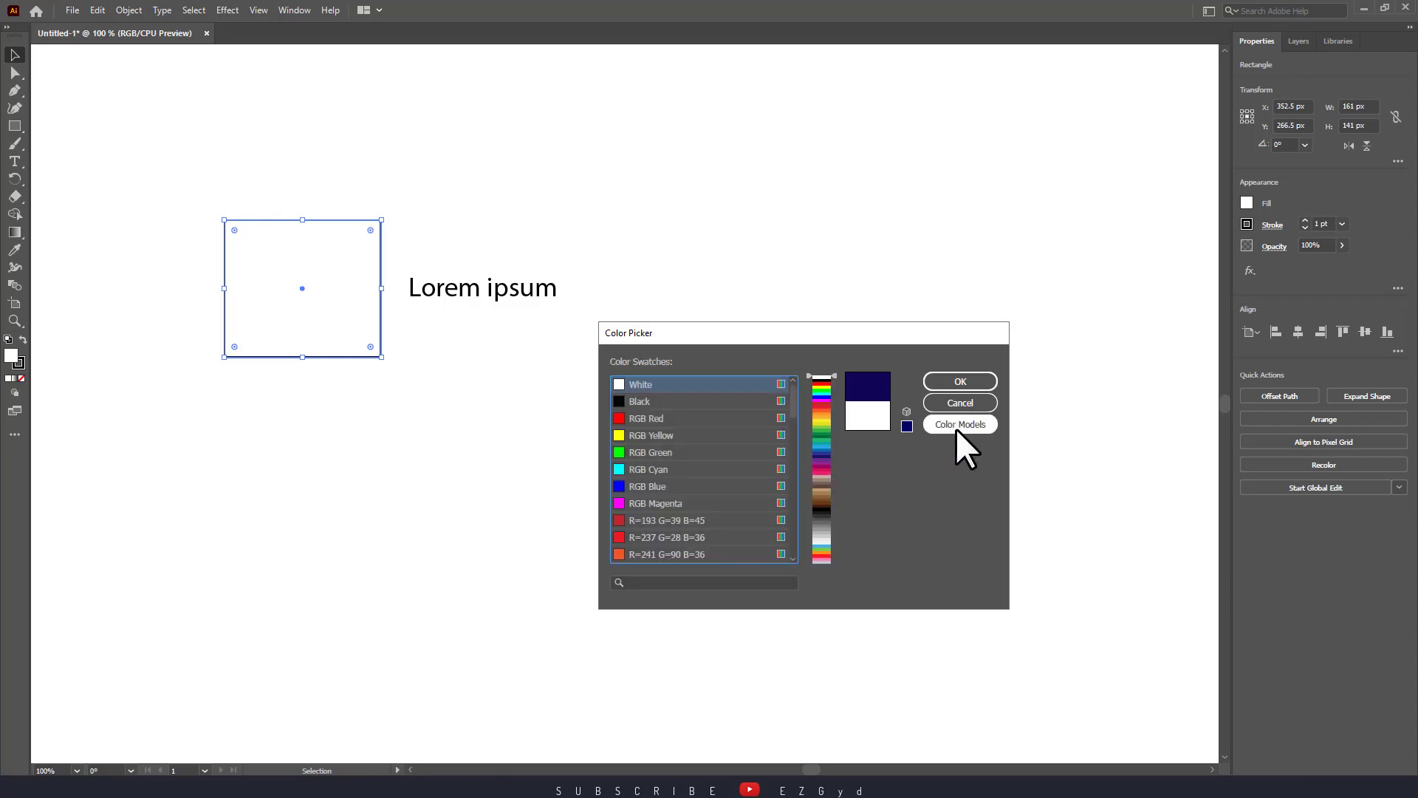
{"action": "scroll", "coordinate": [685, 533], "scroll_direction": "down", "scroll_amount": 1}
{"action": "left_click", "coordinate": [672, 551]}
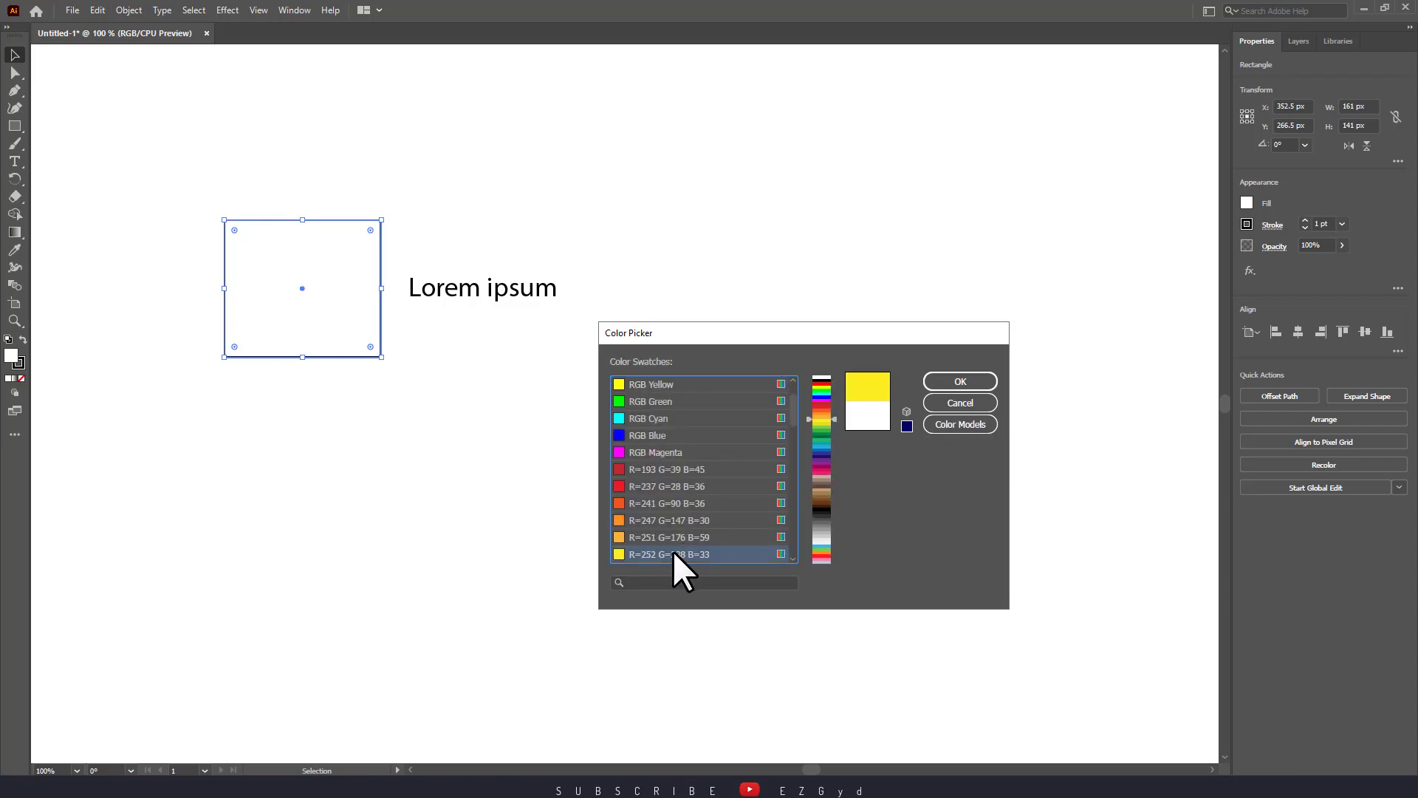
{"action": "left_click", "coordinate": [675, 537]}
{"action": "left_click", "coordinate": [676, 523]}
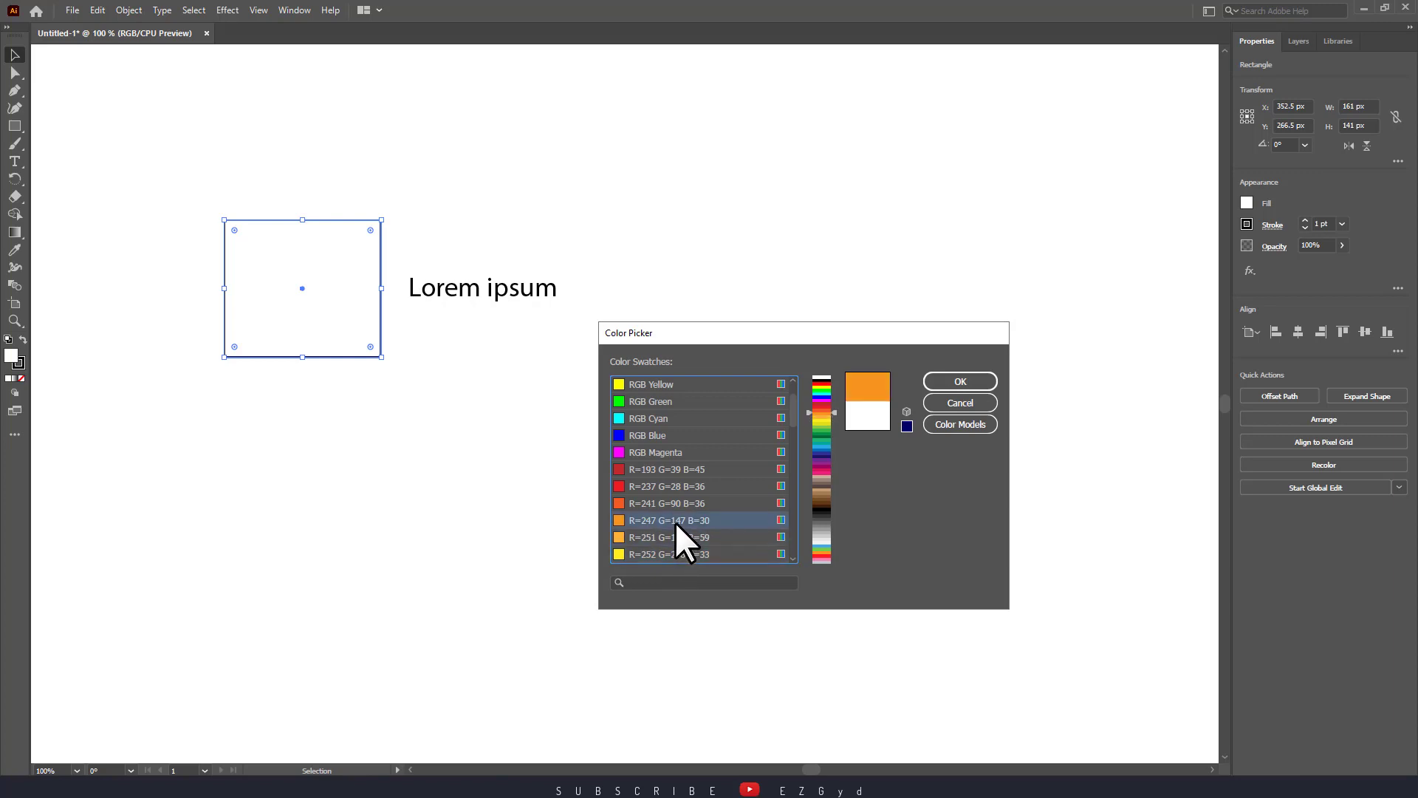
{"action": "left_click", "coordinate": [944, 426]}
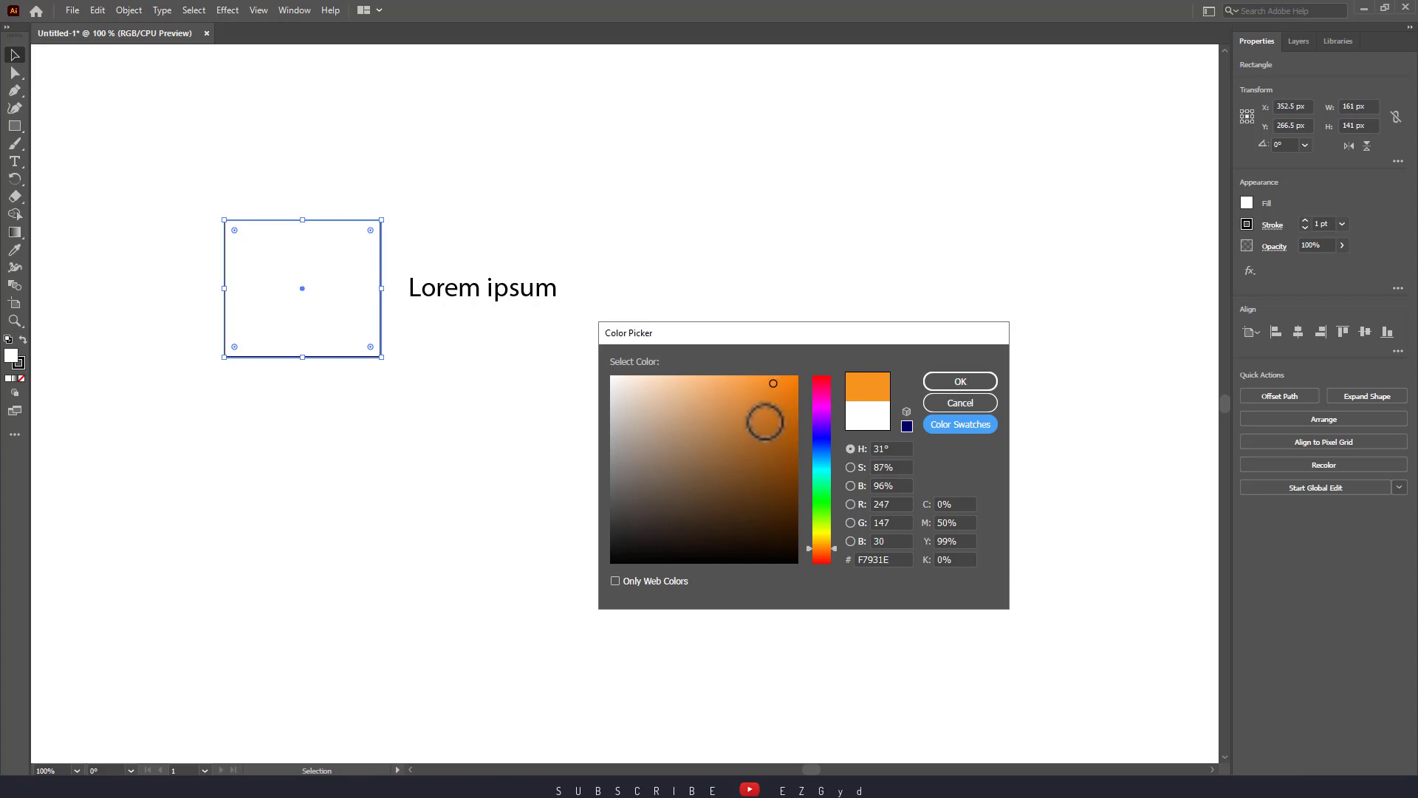
{"action": "left_click", "coordinate": [960, 381]}
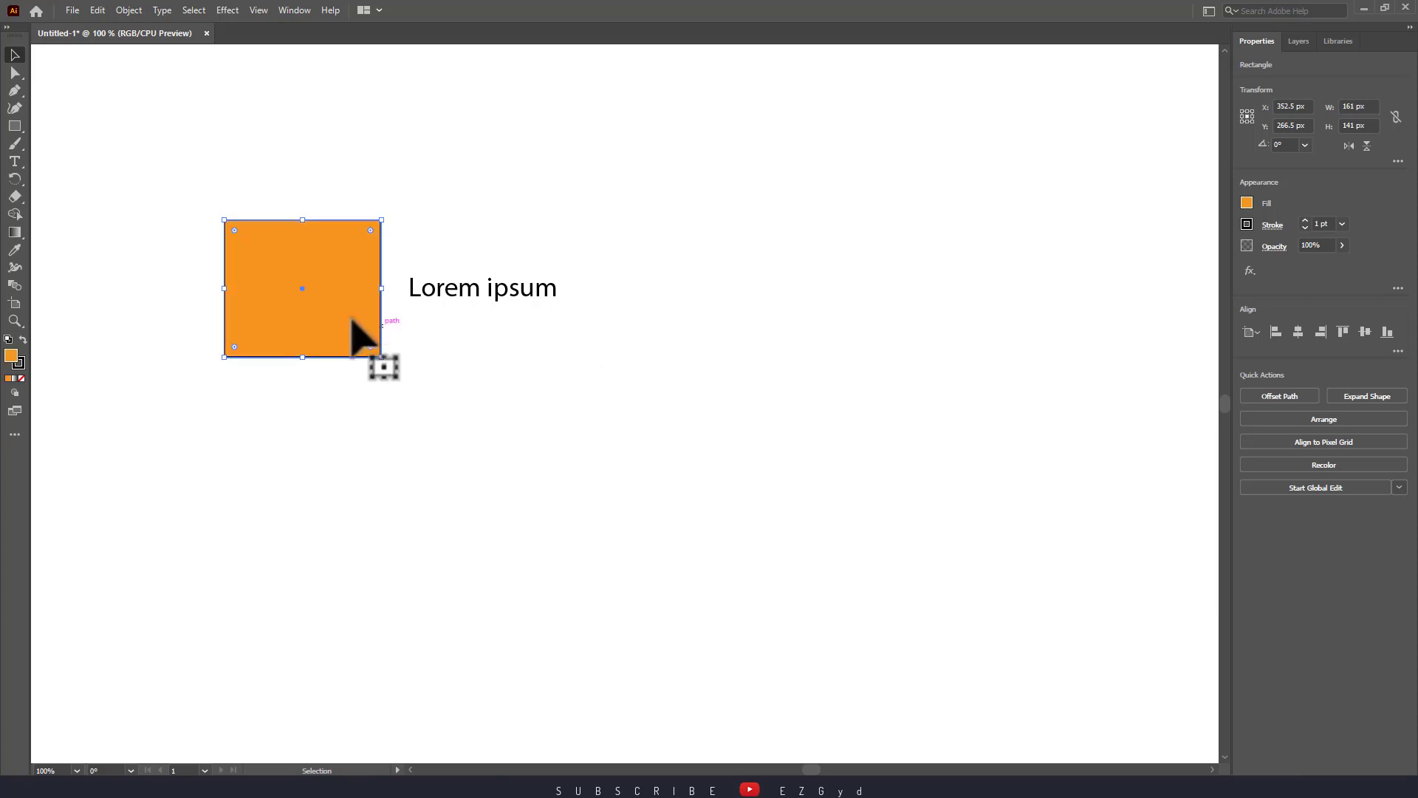
{"action": "left_click", "coordinate": [21, 362]}
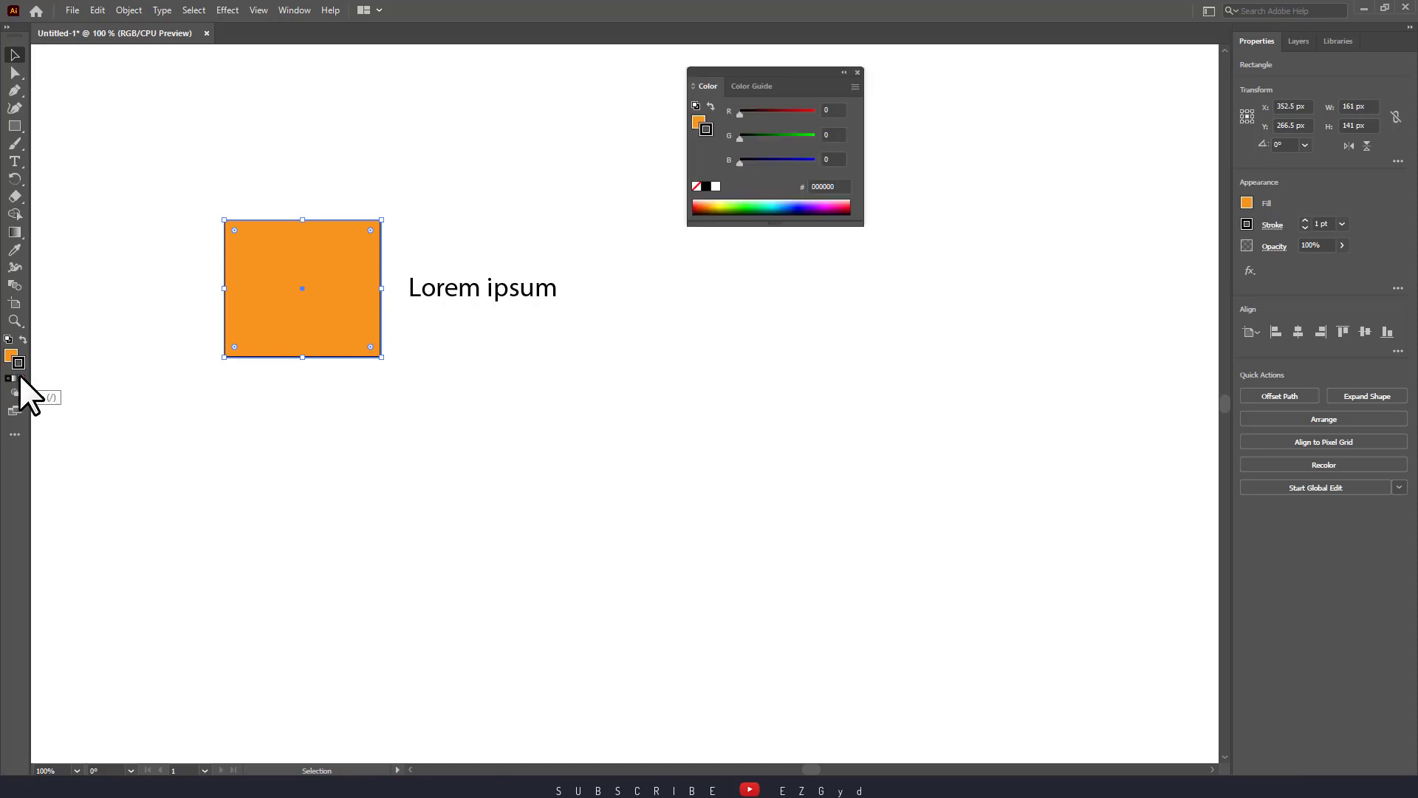
Replace the black outline with a dark orange D37313 stroke and close the Color panel.
{"action": "left_click", "coordinate": [20, 377]}
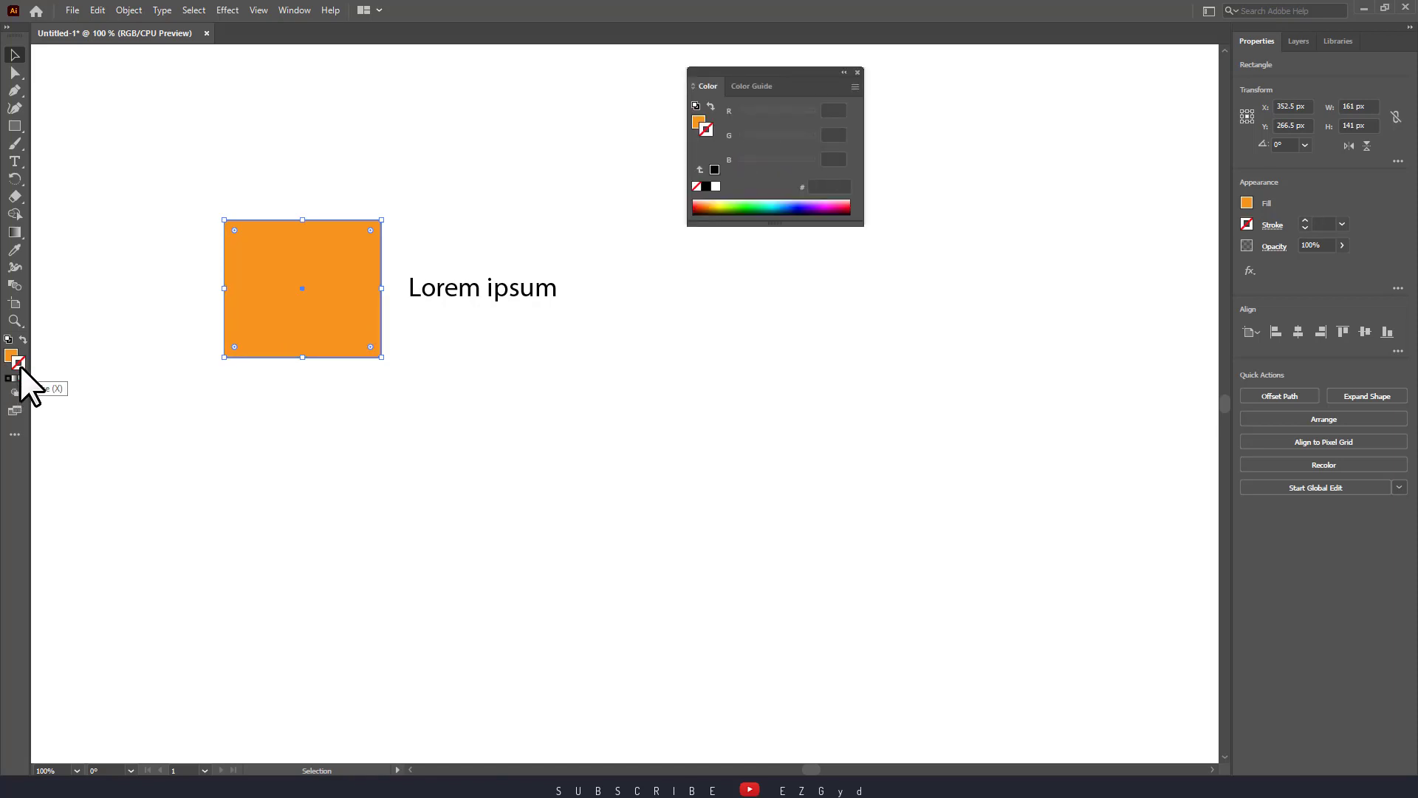
{"action": "double_click", "coordinate": [20, 366]}
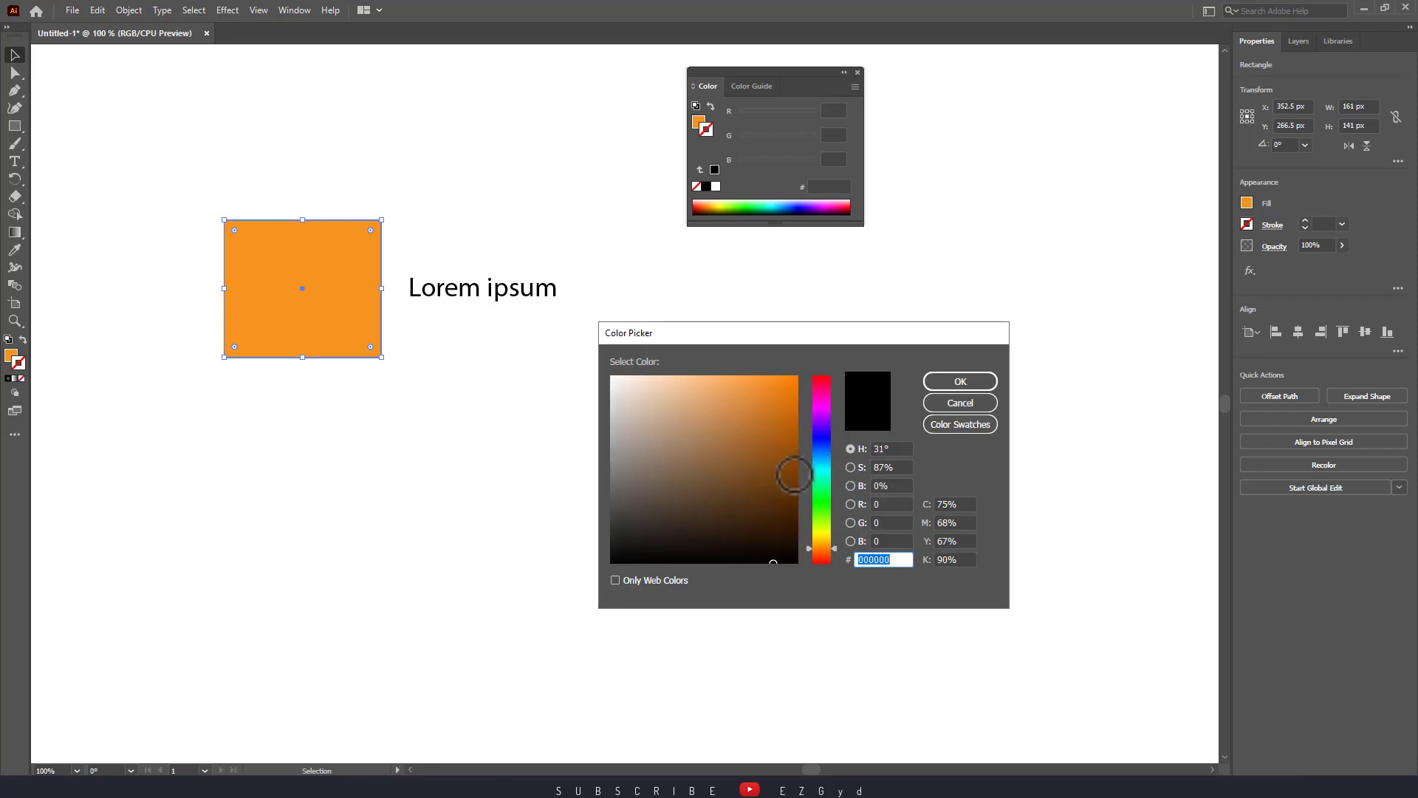
{"action": "left_click", "coordinate": [779, 408]}
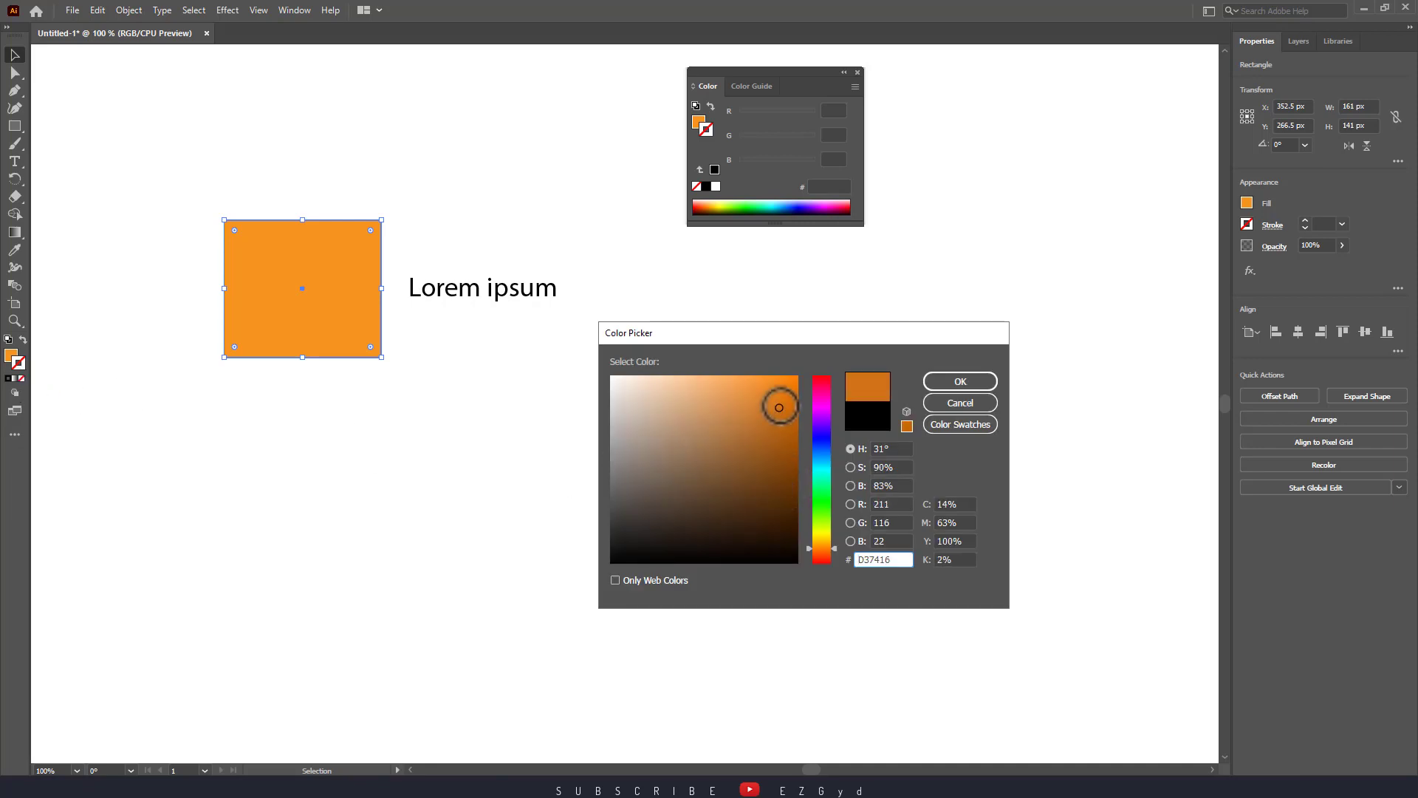
{"action": "left_click", "coordinate": [974, 379]}
{"action": "left_click", "coordinate": [839, 402]}
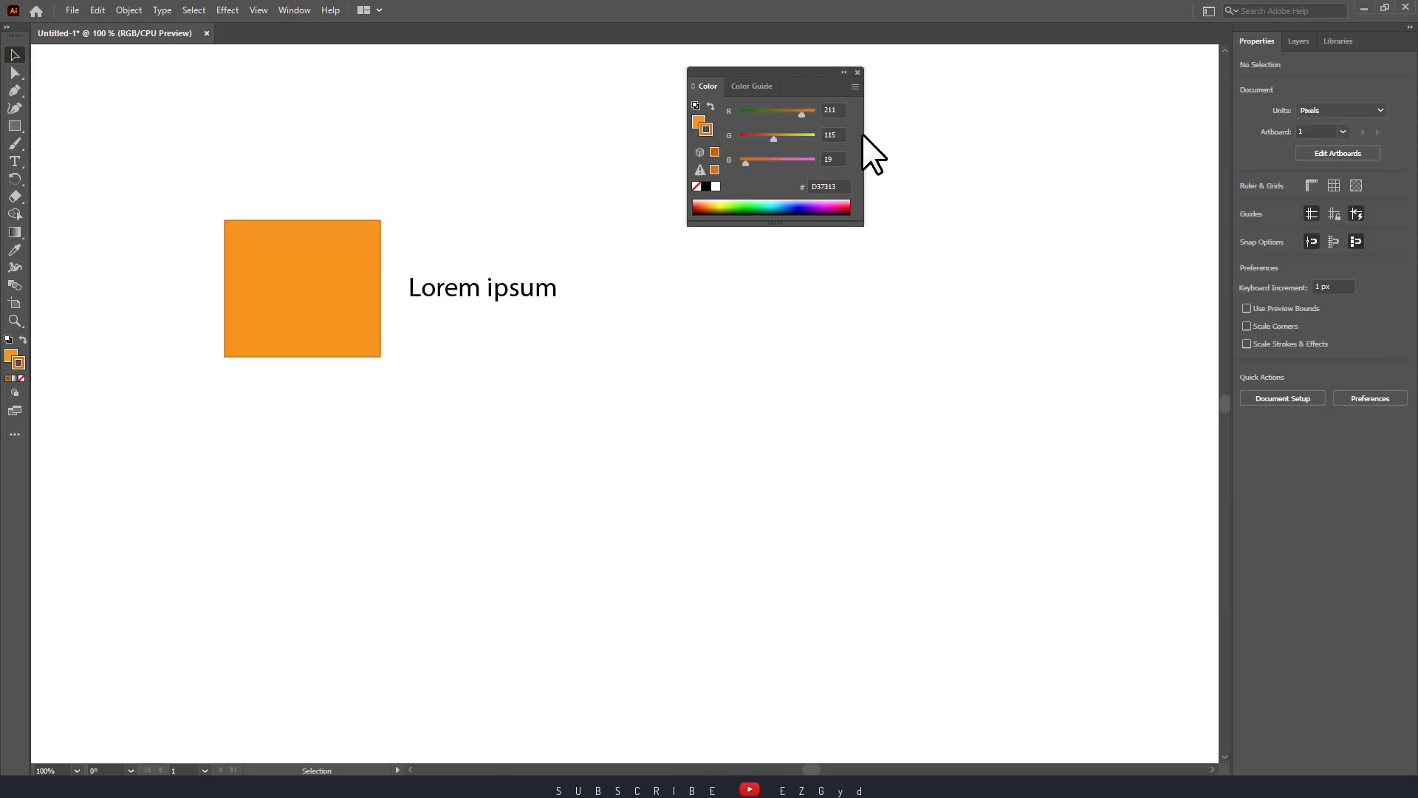
{"action": "left_click", "coordinate": [858, 72]}
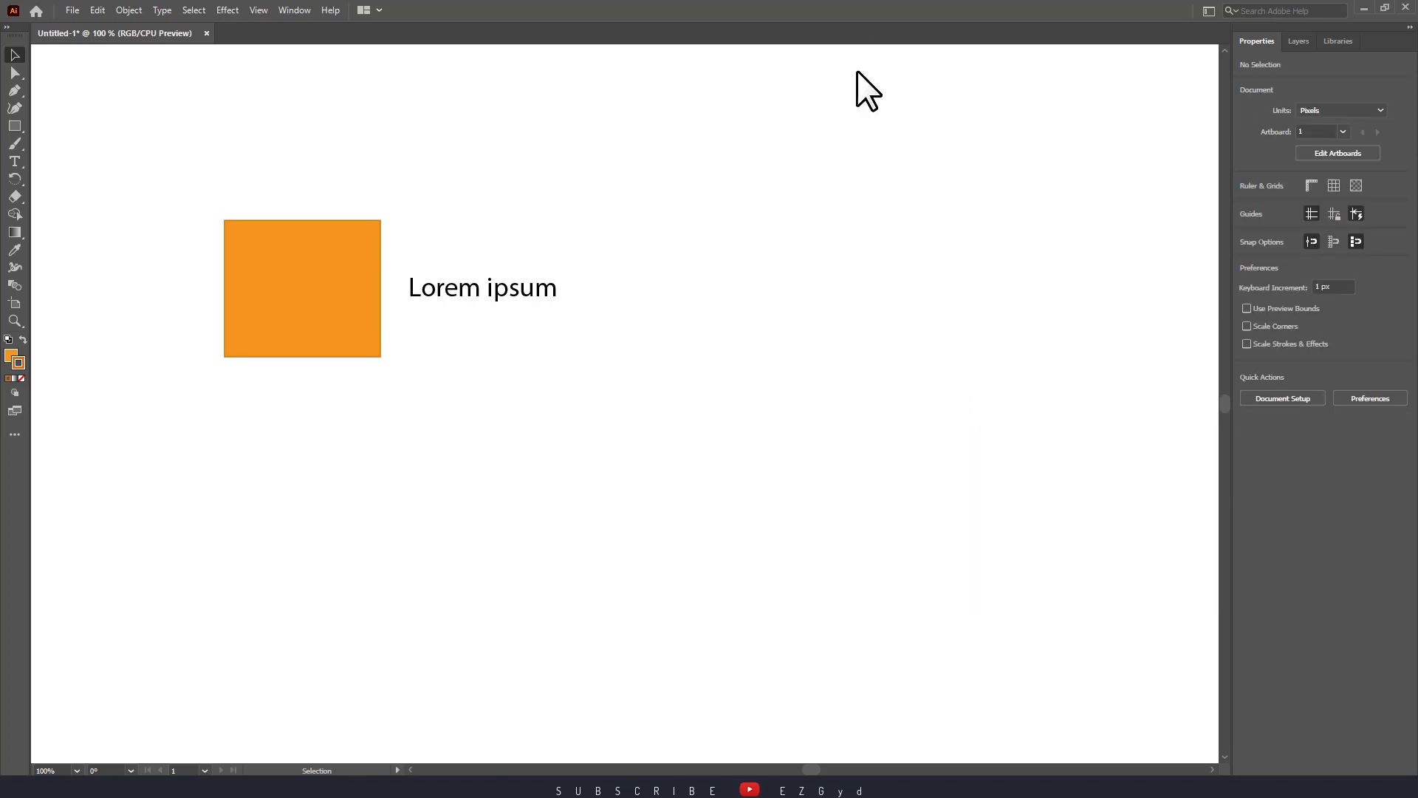
Colour the Lorem ipsum text bright teal 10DDC0 using the Color Picker.
{"action": "left_click", "coordinate": [501, 296]}
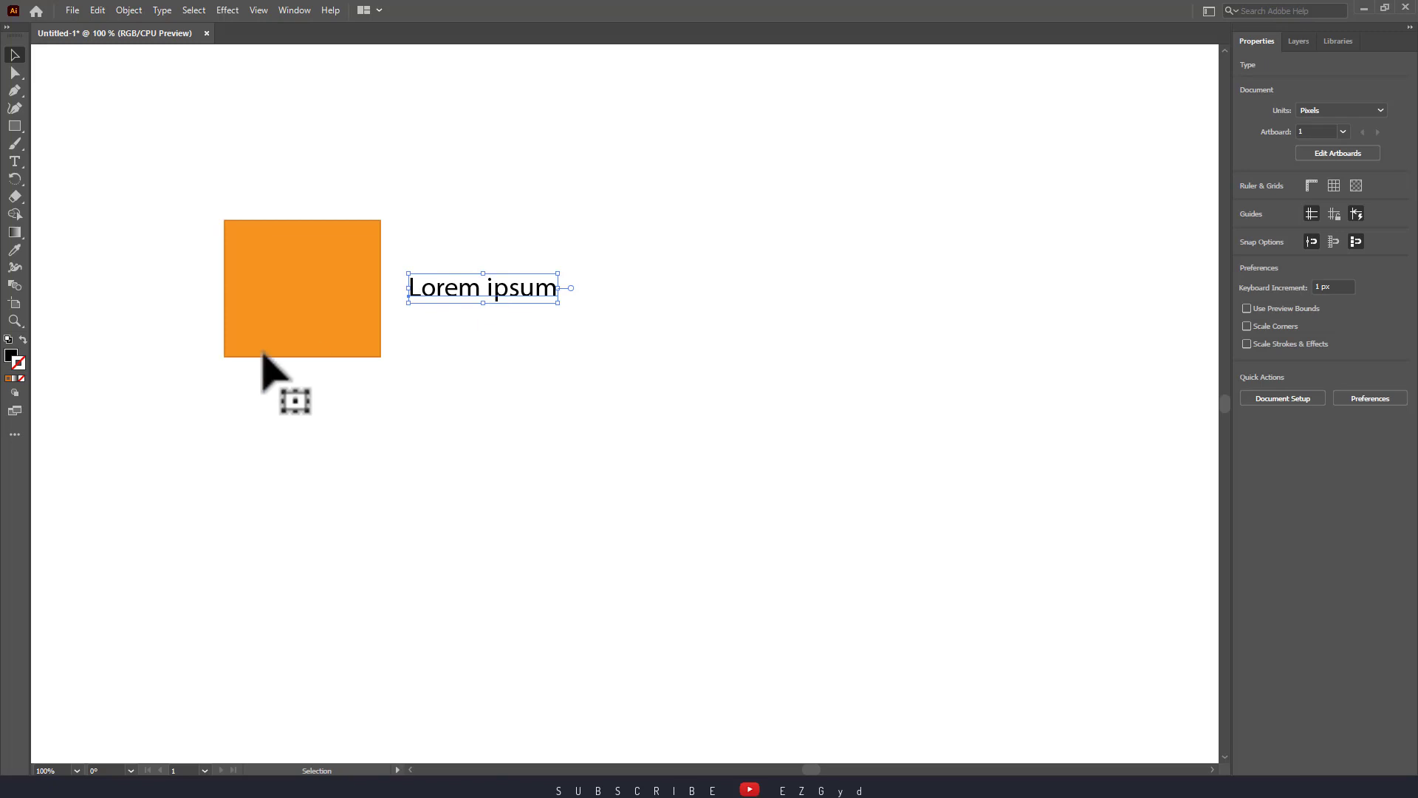
{"action": "left_click", "coordinate": [12, 356]}
{"action": "double_click", "coordinate": [11, 357]}
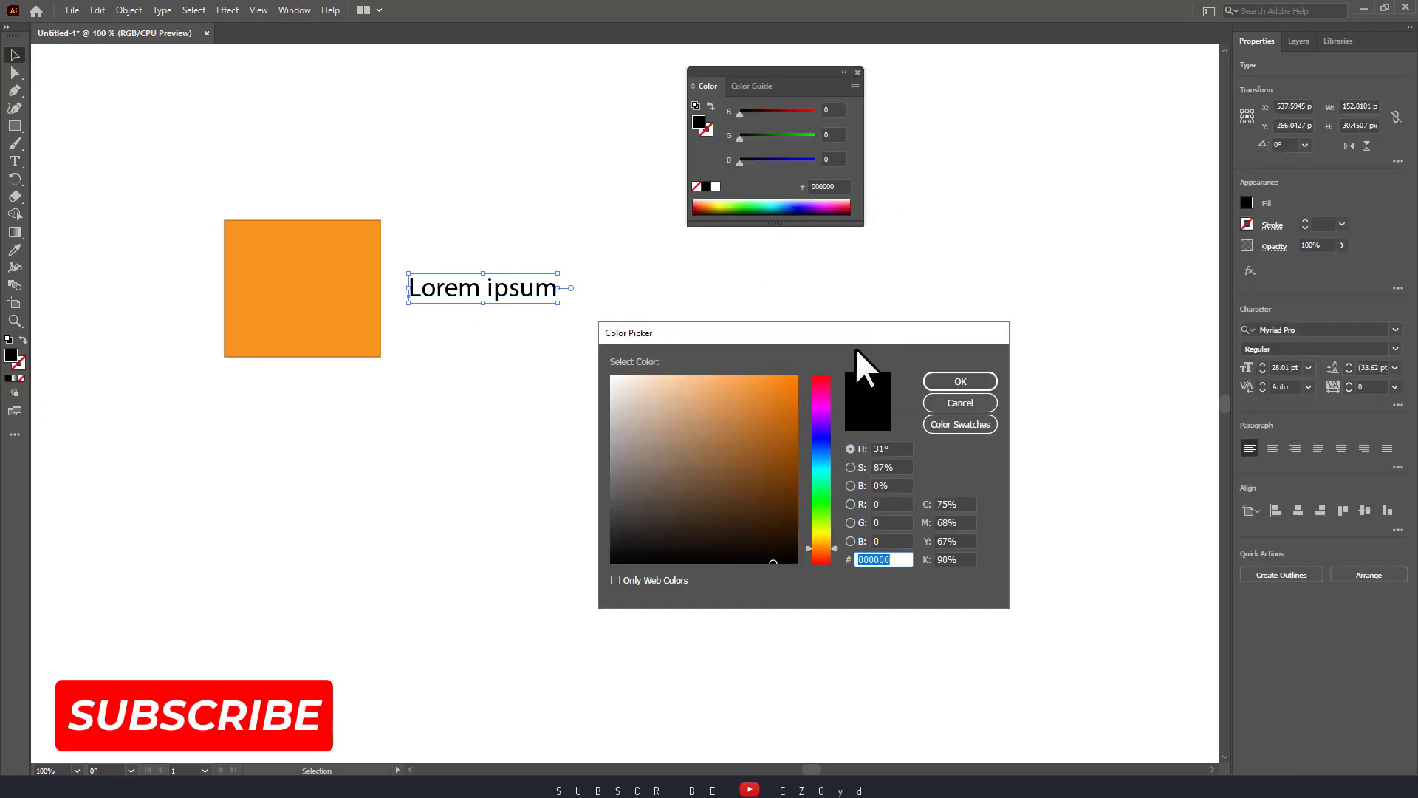
{"action": "left_click", "coordinate": [822, 436]}
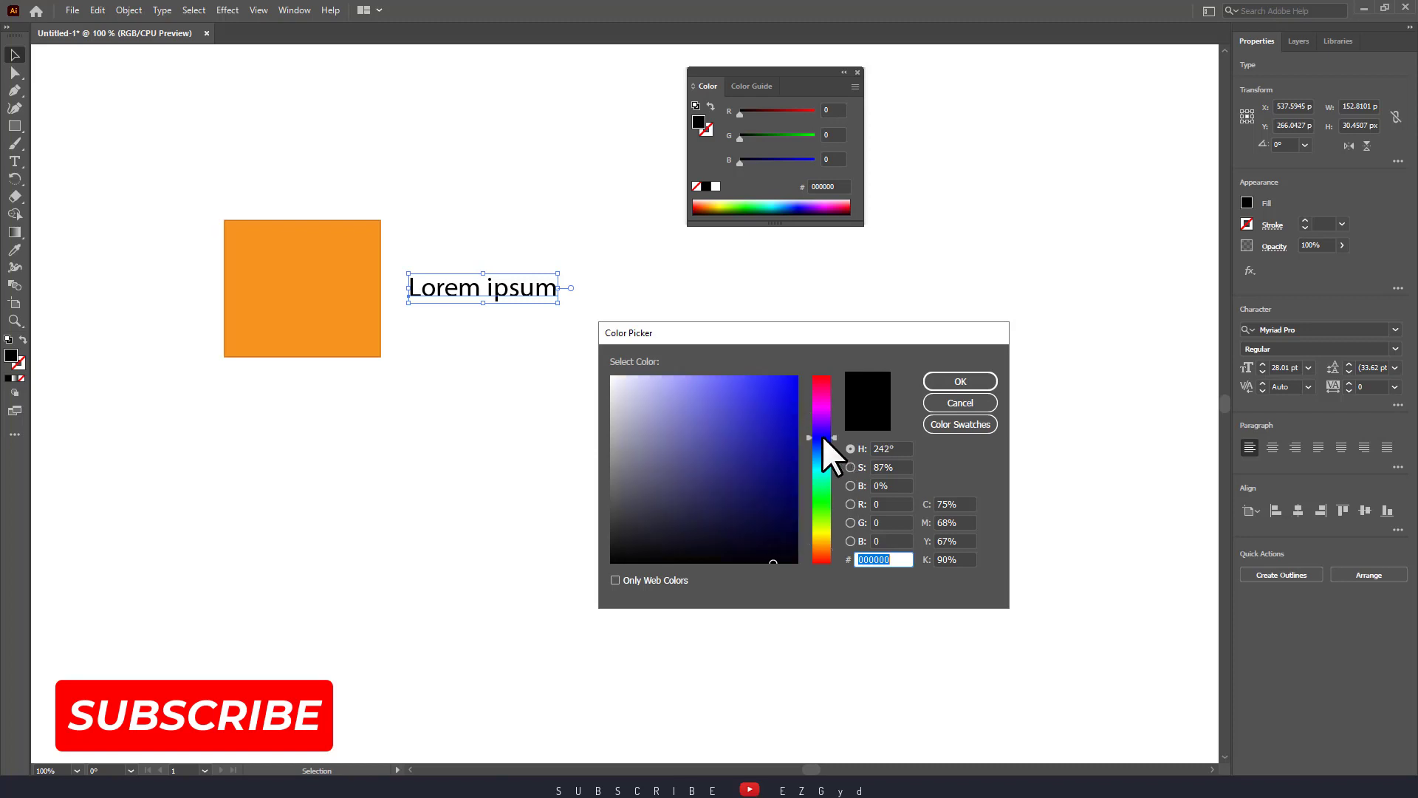
{"action": "left_click_drag", "start_coordinate": [772, 426], "coordinate": [789, 464]}
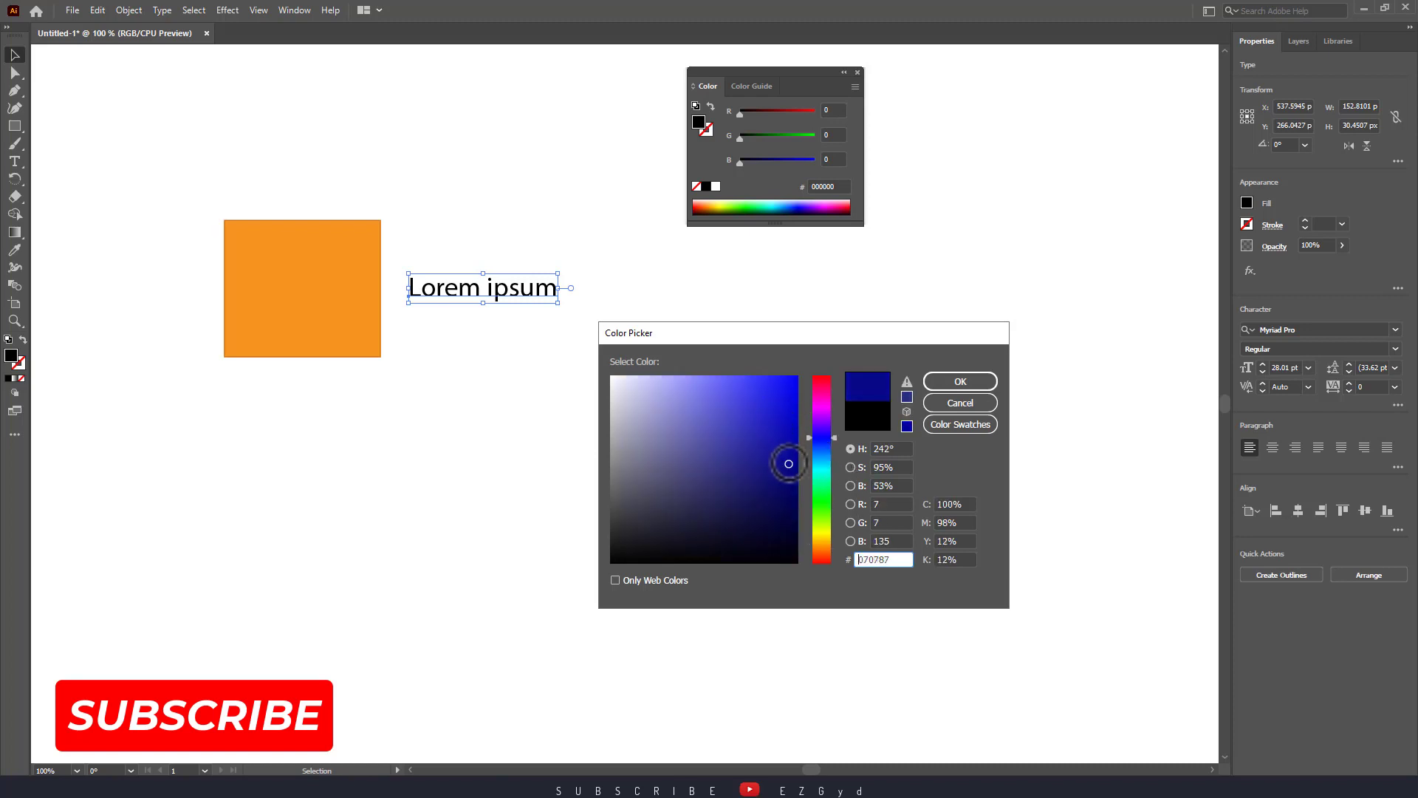
{"action": "left_click", "coordinate": [819, 467]}
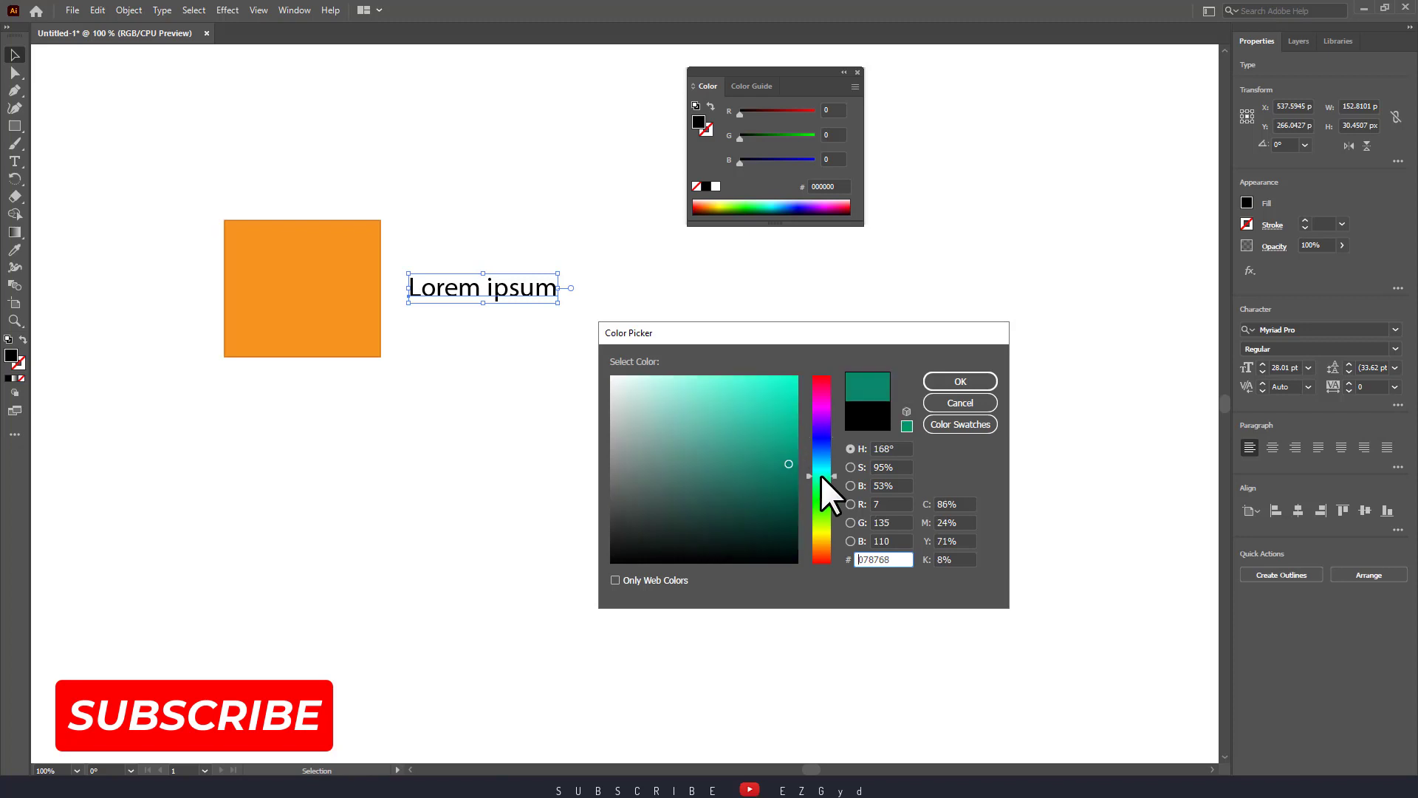
{"action": "left_click", "coordinate": [820, 474]}
{"action": "left_click", "coordinate": [785, 401]}
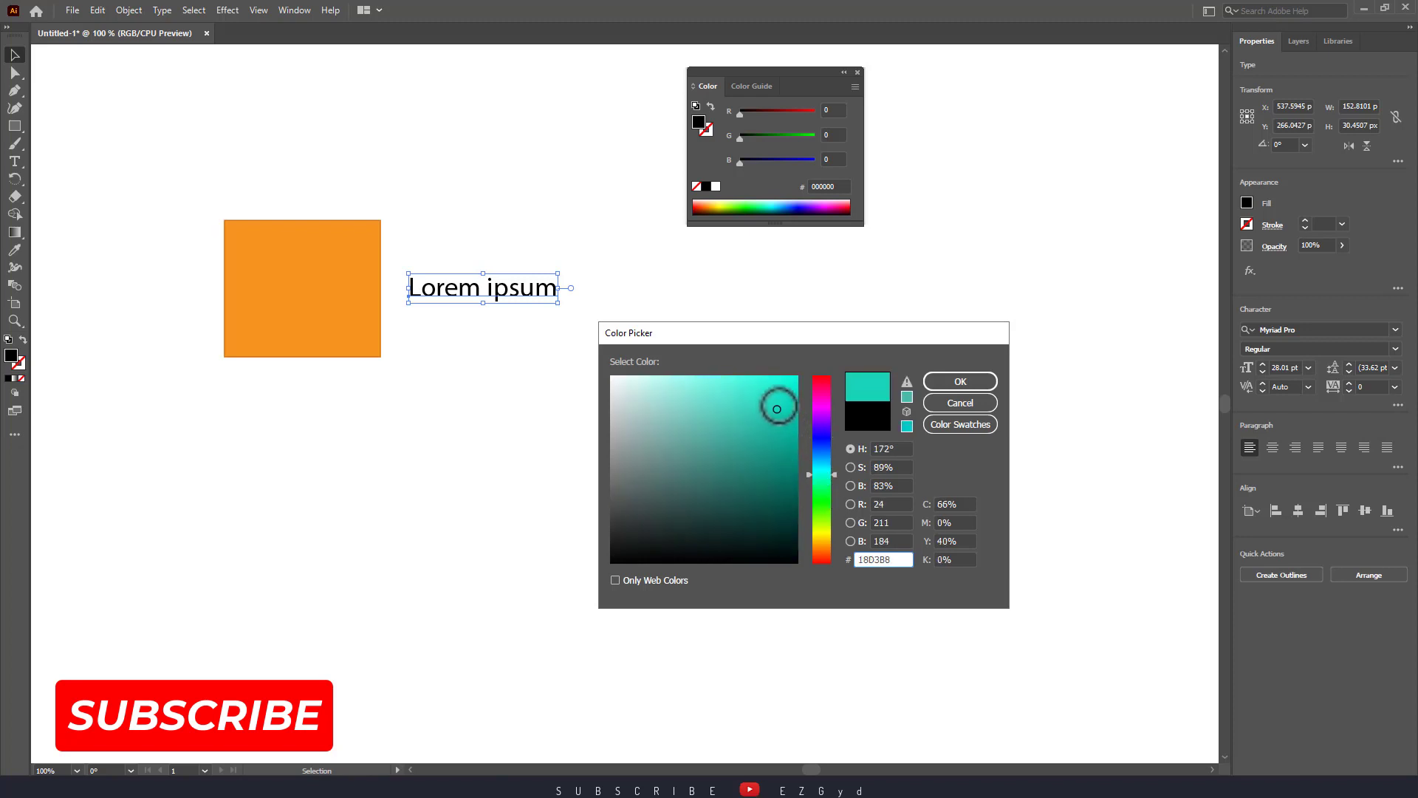
{"action": "left_click", "coordinate": [939, 387]}
Move the teal text just below the orange square.
{"action": "left_click", "coordinate": [657, 362]}
{"action": "left_click_drag", "start_coordinate": [517, 292], "coordinate": [367, 417]}
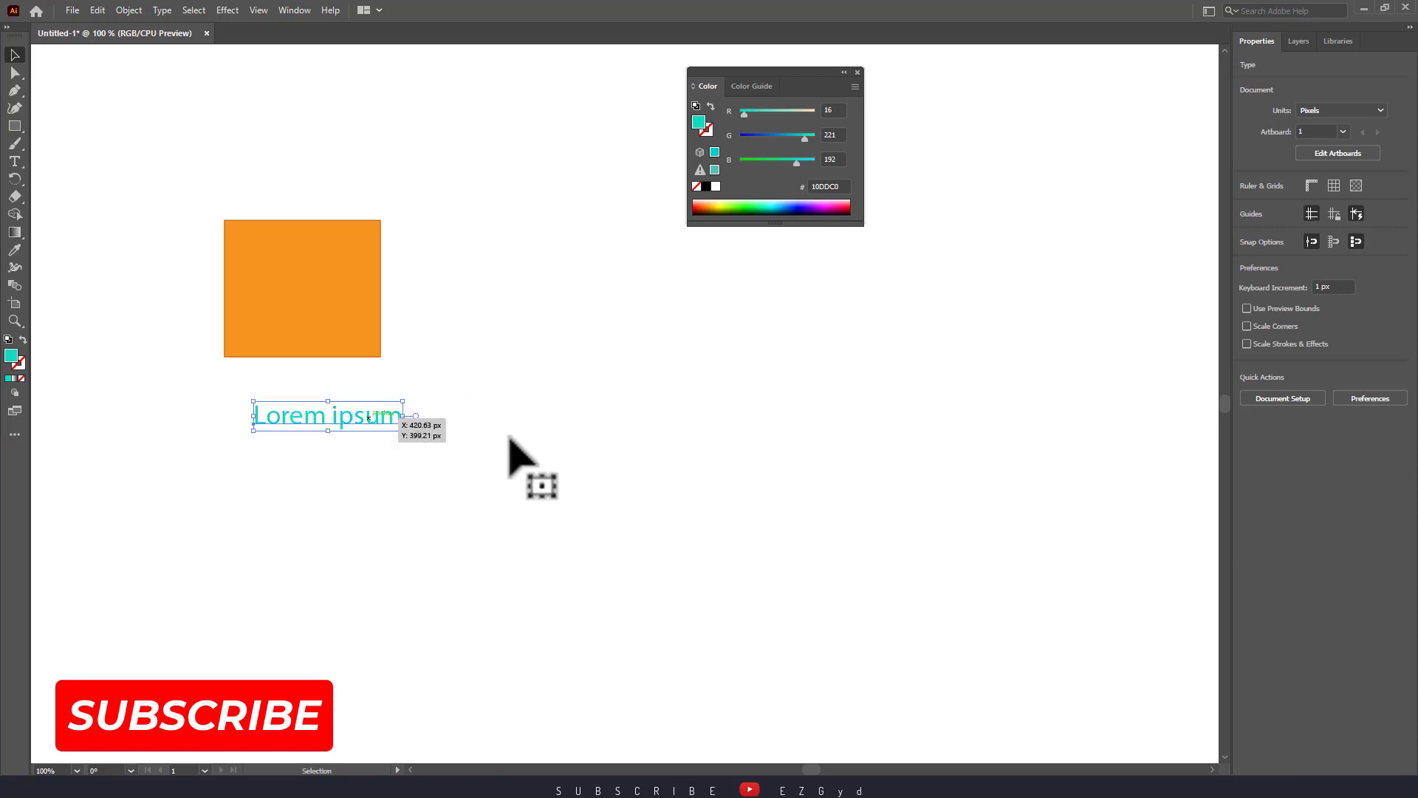
{"action": "left_click", "coordinate": [508, 437]}
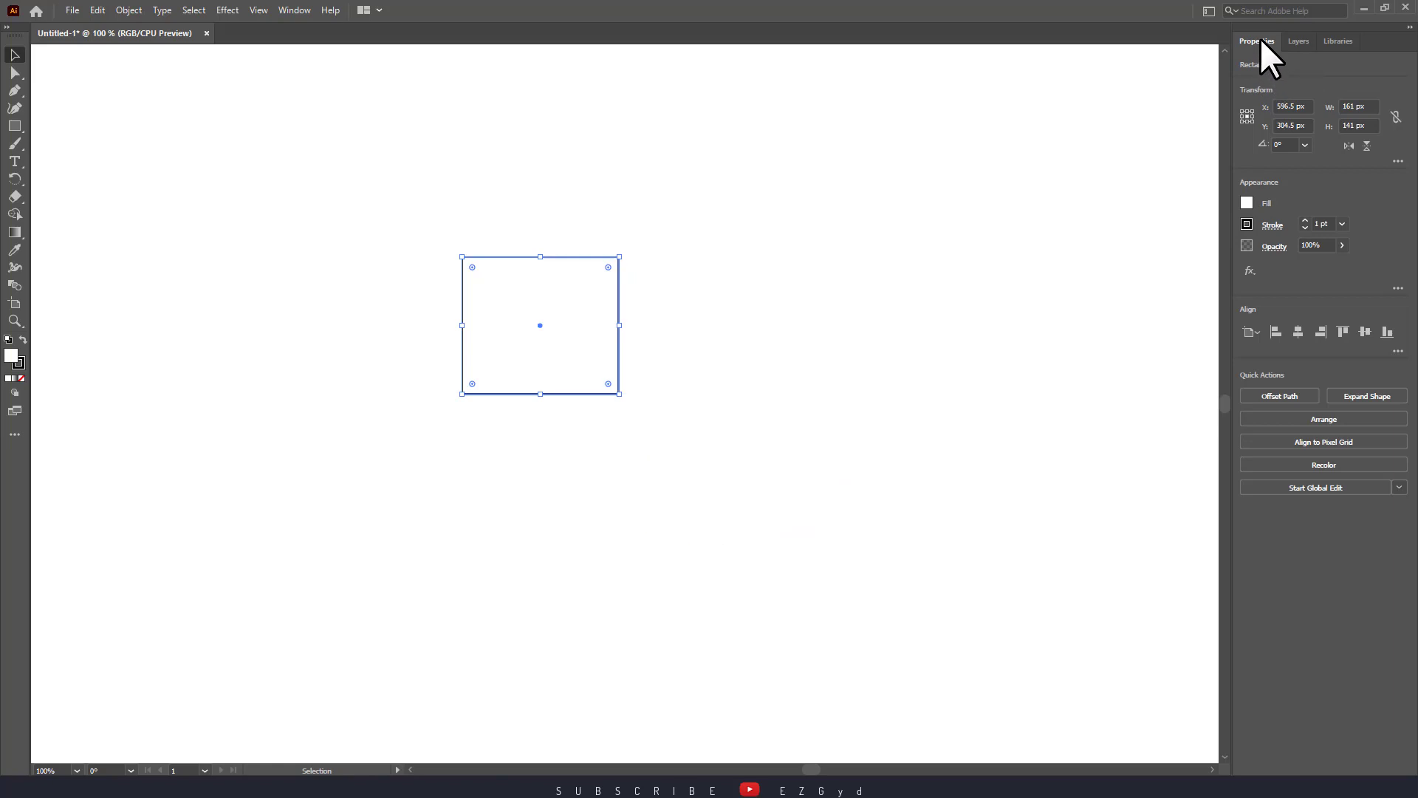
Fill the rectangle with the orange swatch R=247 G=147 B=30 from Appearance.
{"action": "left_click", "coordinate": [1246, 203]}
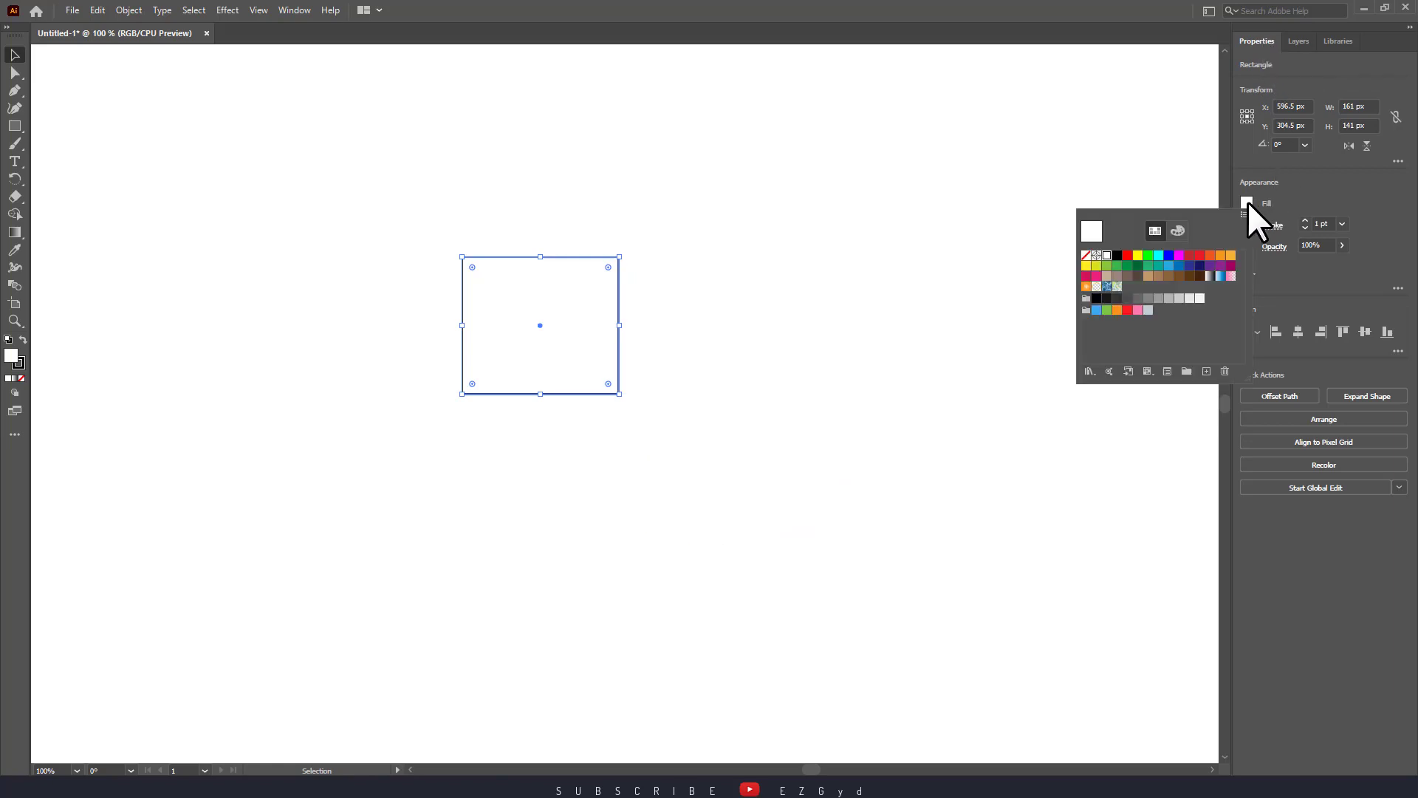
{"action": "left_click", "coordinate": [1210, 255]}
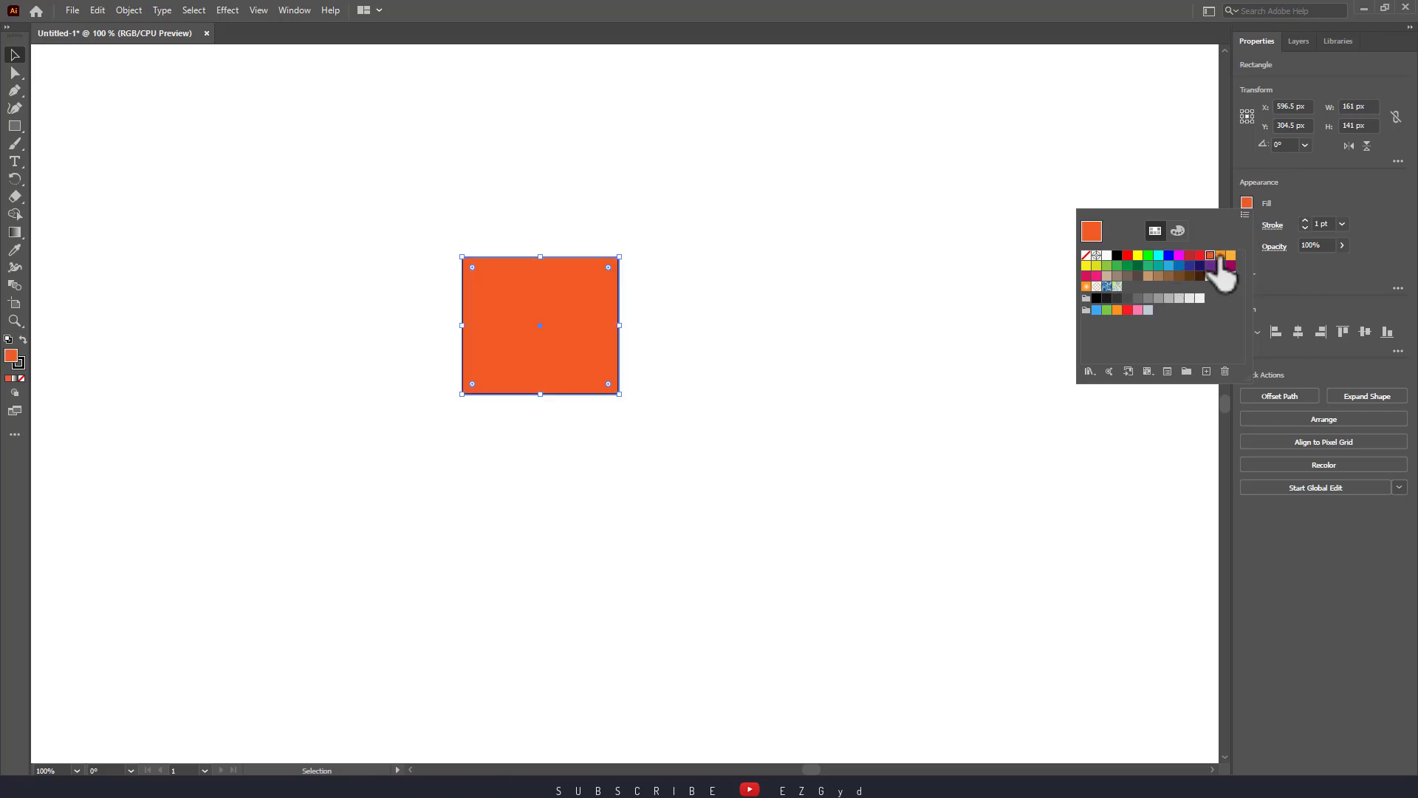
{"action": "left_click", "coordinate": [1220, 256]}
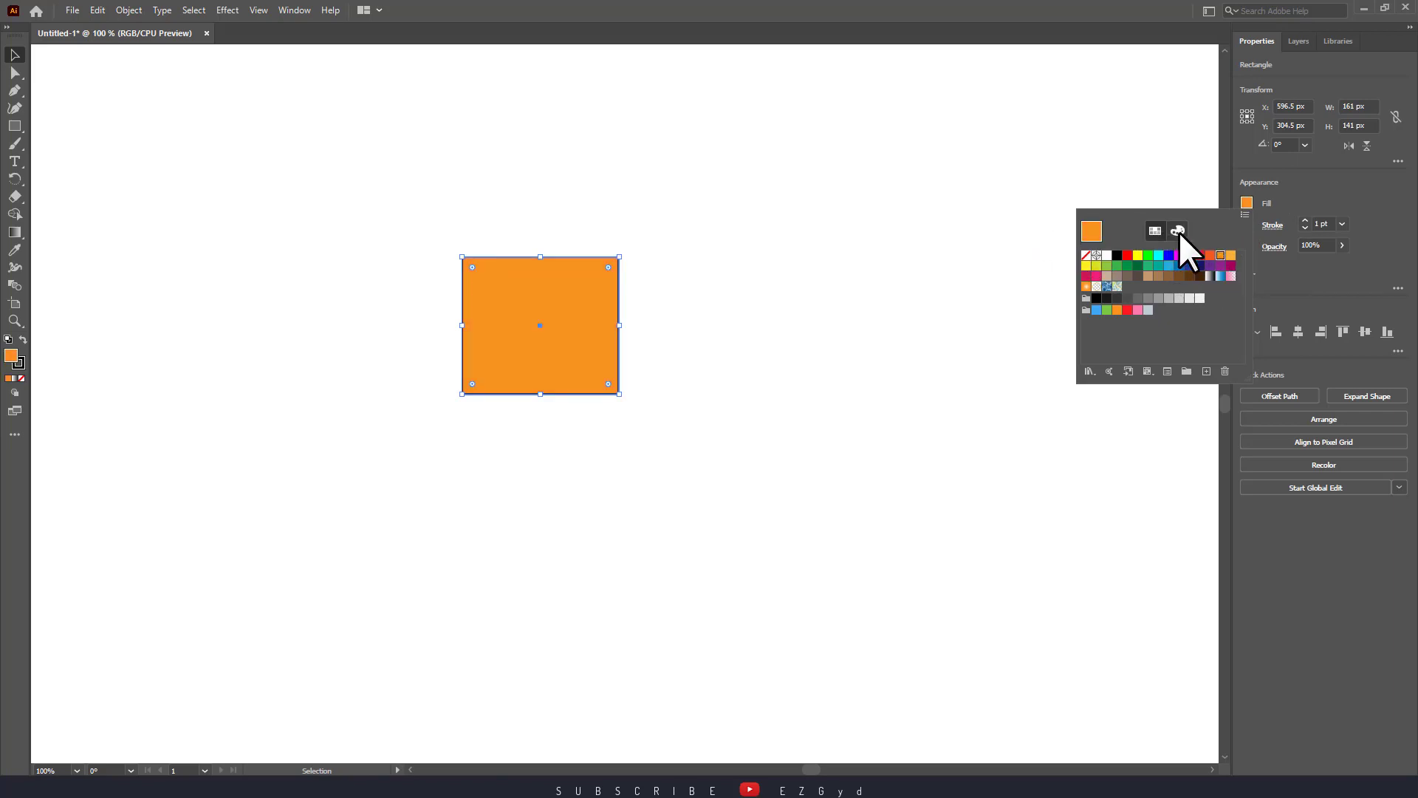
{"action": "left_click", "coordinate": [1179, 232]}
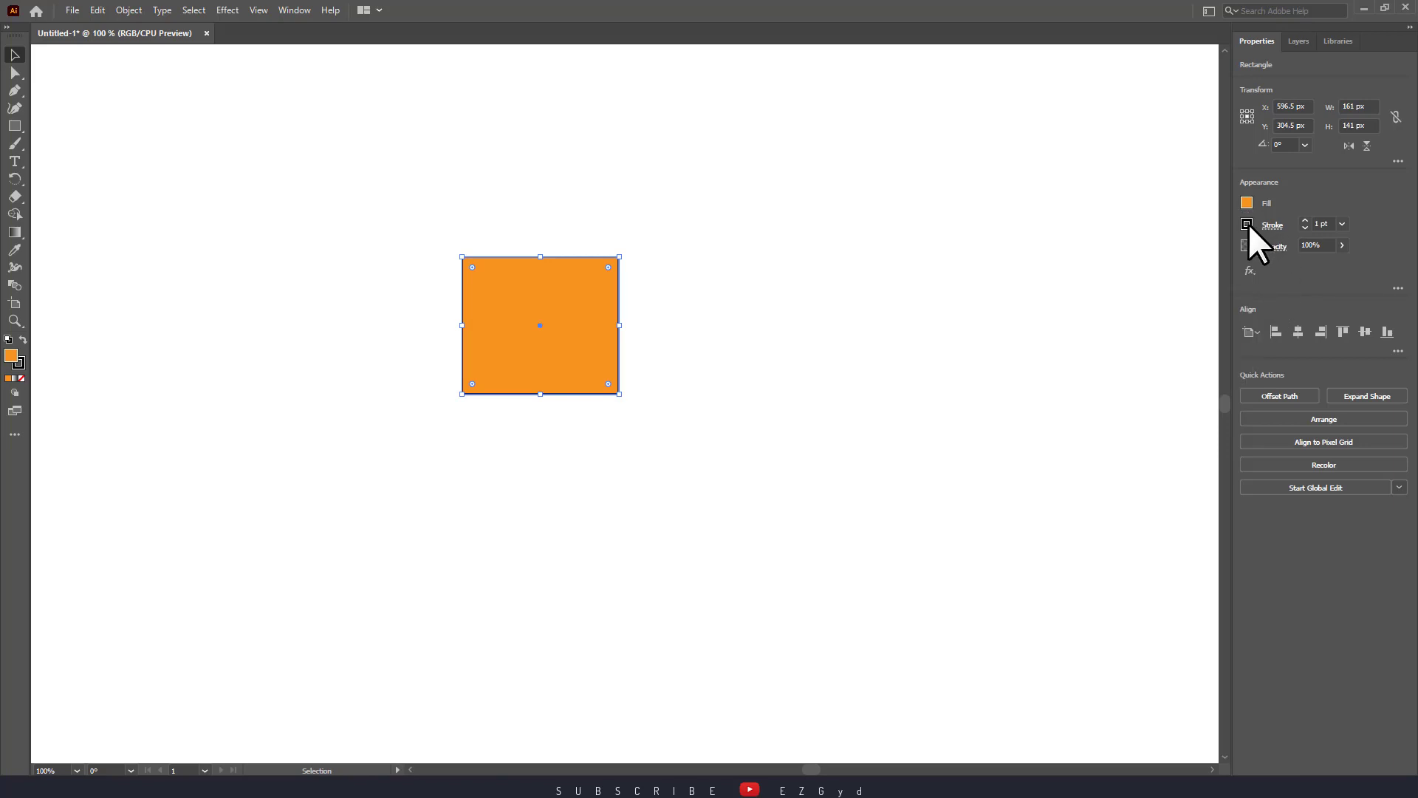
Give the outline a red-orange swatch, then set stroke weight to 0 pt.
{"action": "left_click", "coordinate": [1247, 223]}
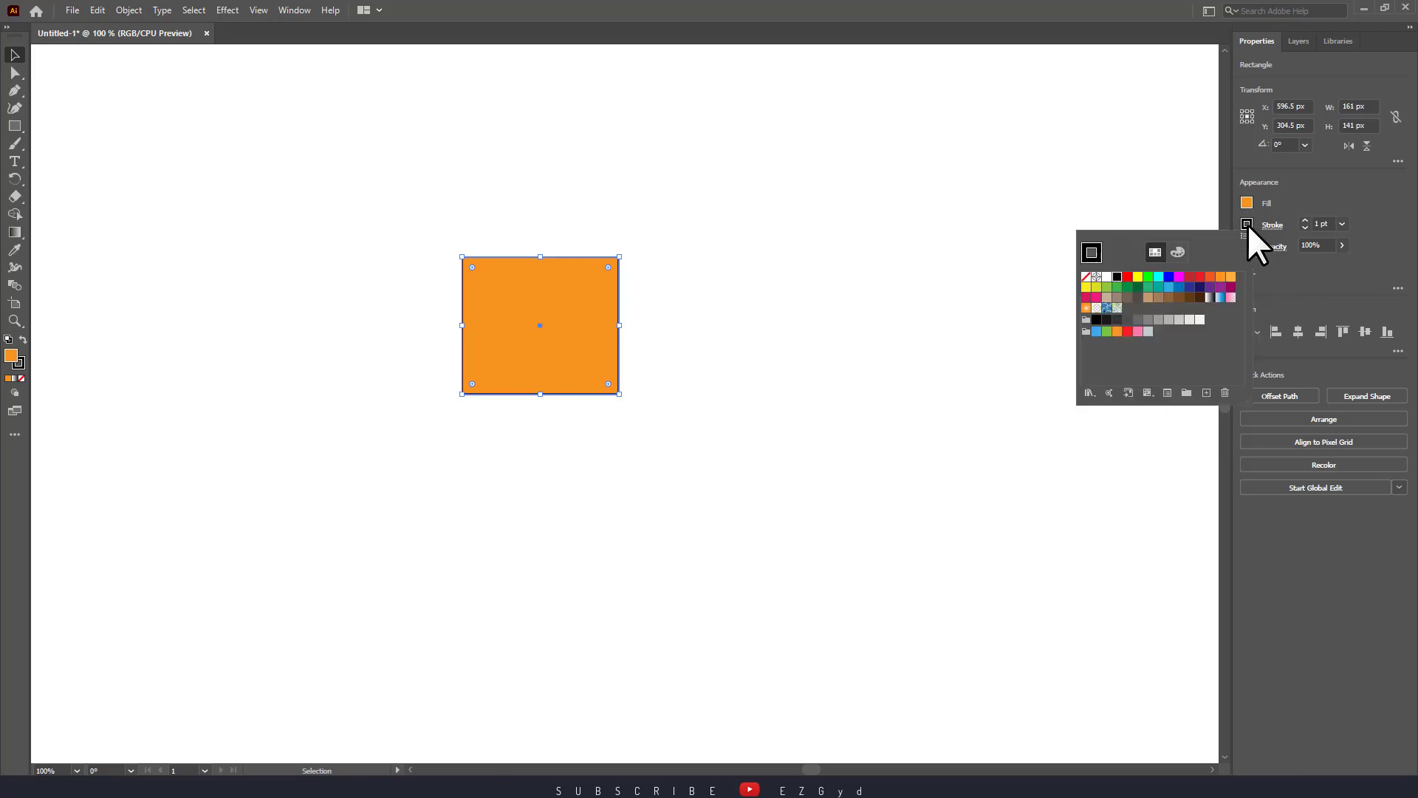
{"action": "left_click", "coordinate": [1210, 278]}
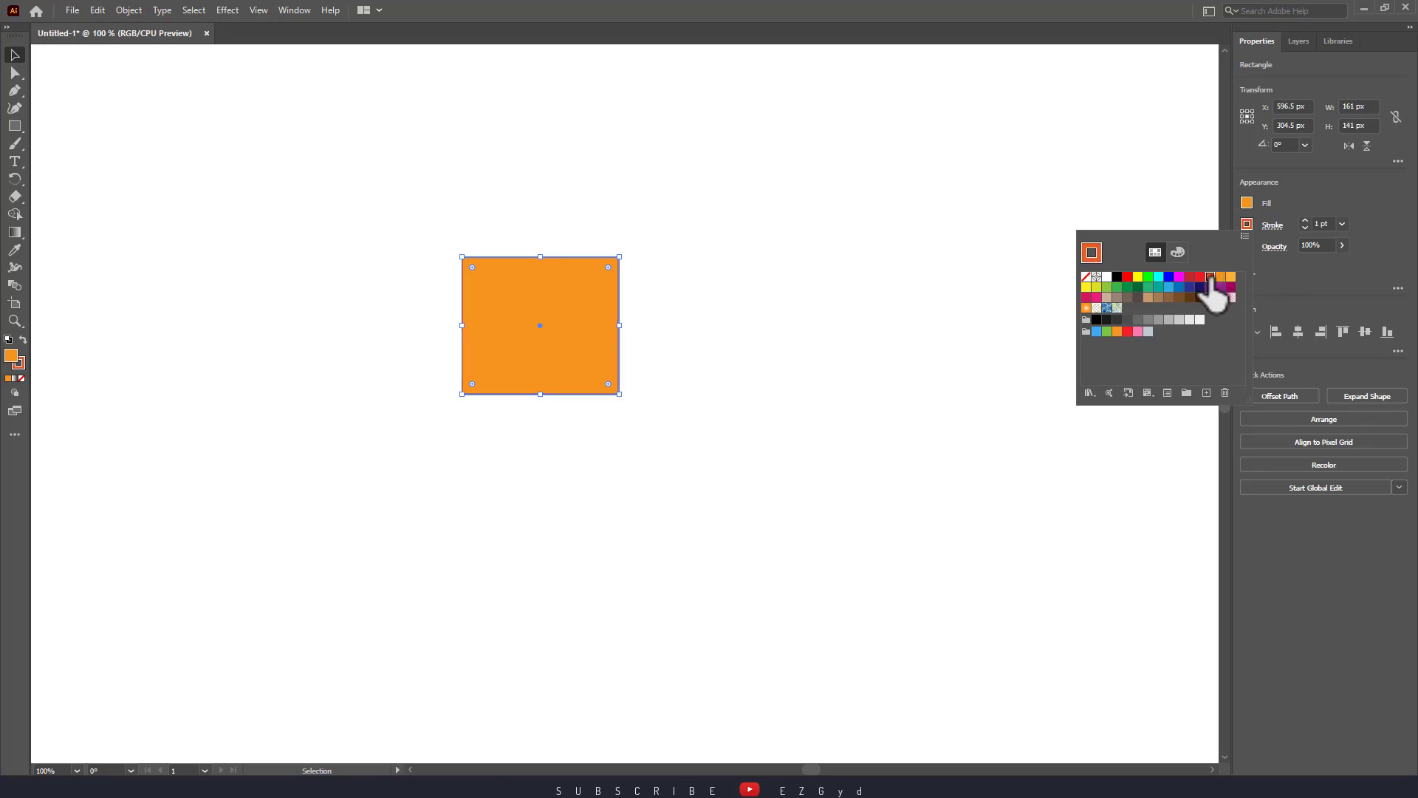
{"action": "left_click", "coordinate": [1304, 226]}
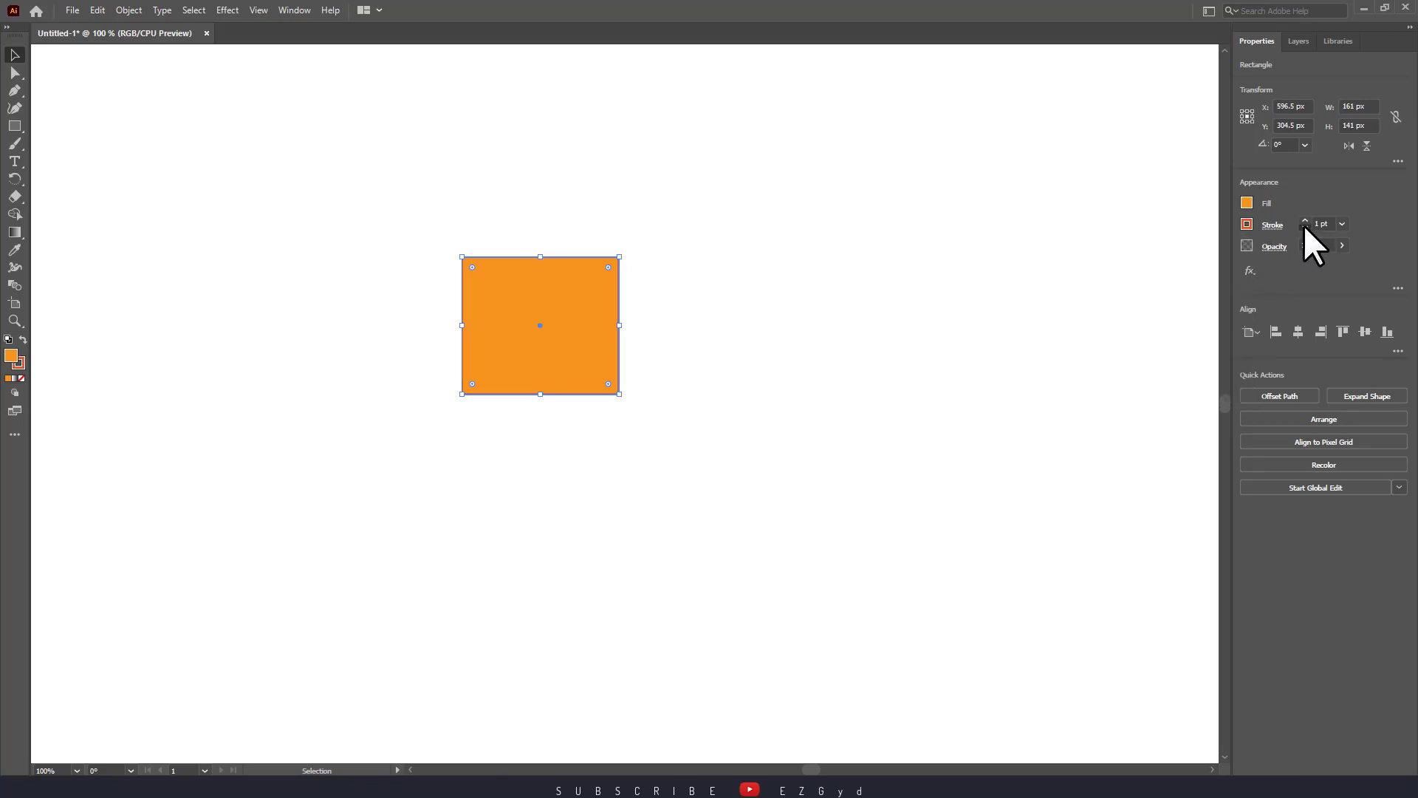
{"action": "left_click", "coordinate": [1305, 226]}
{"action": "left_click", "coordinate": [1019, 325]}
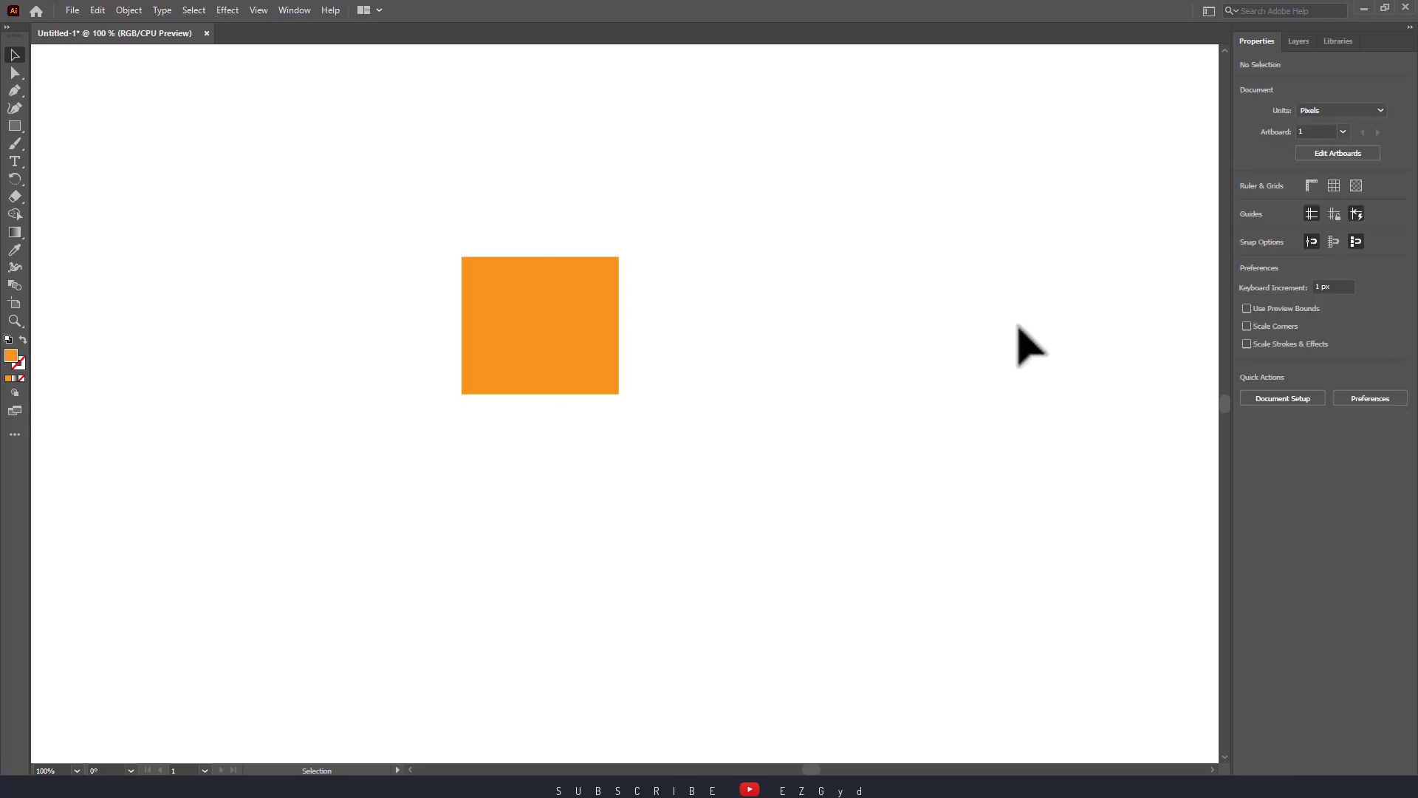
Shift the rectangle further to the right on the artboard.
{"action": "left_click_drag", "start_coordinate": [582, 357], "coordinate": [615, 375]}
{"action": "left_click", "coordinate": [770, 380]}
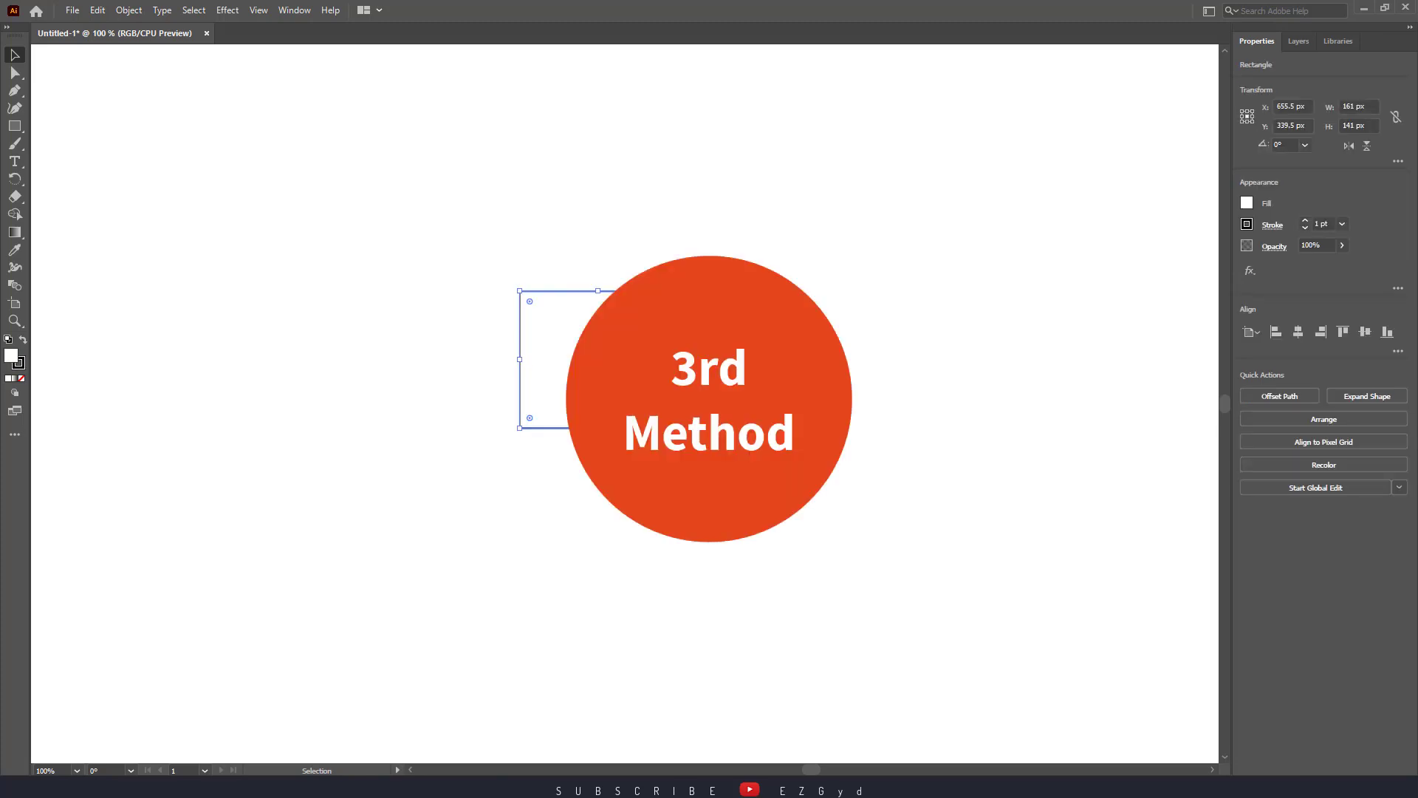
{"action": "left_click_drag", "start_coordinate": [622, 361], "coordinate": [749, 348]}
Open the Color and Color Guide panels, docking Color Guide below Color.
{"action": "left_click", "coordinate": [279, 9]}
{"action": "left_click", "coordinate": [378, 271]}
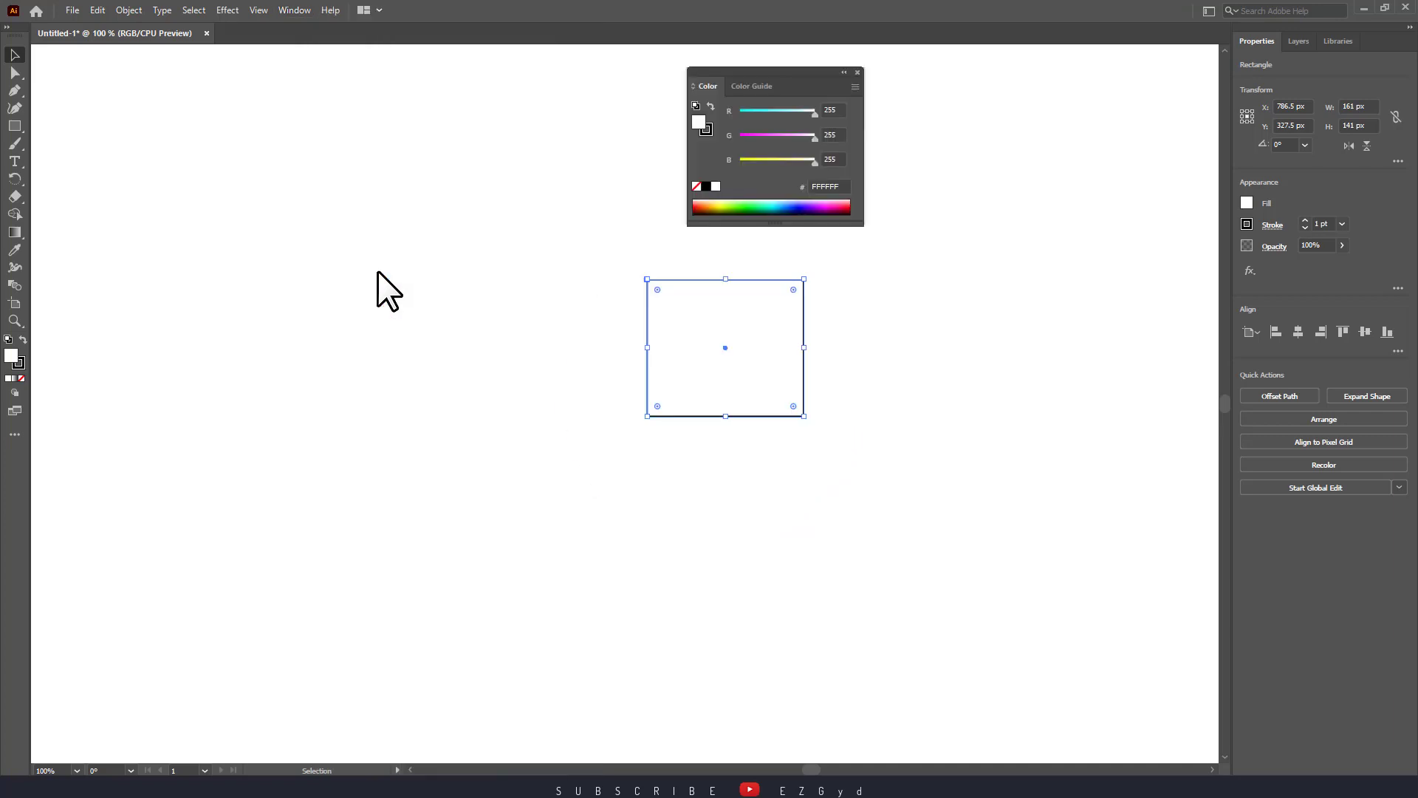
{"action": "left_click_drag", "start_coordinate": [776, 70], "coordinate": [941, 83]}
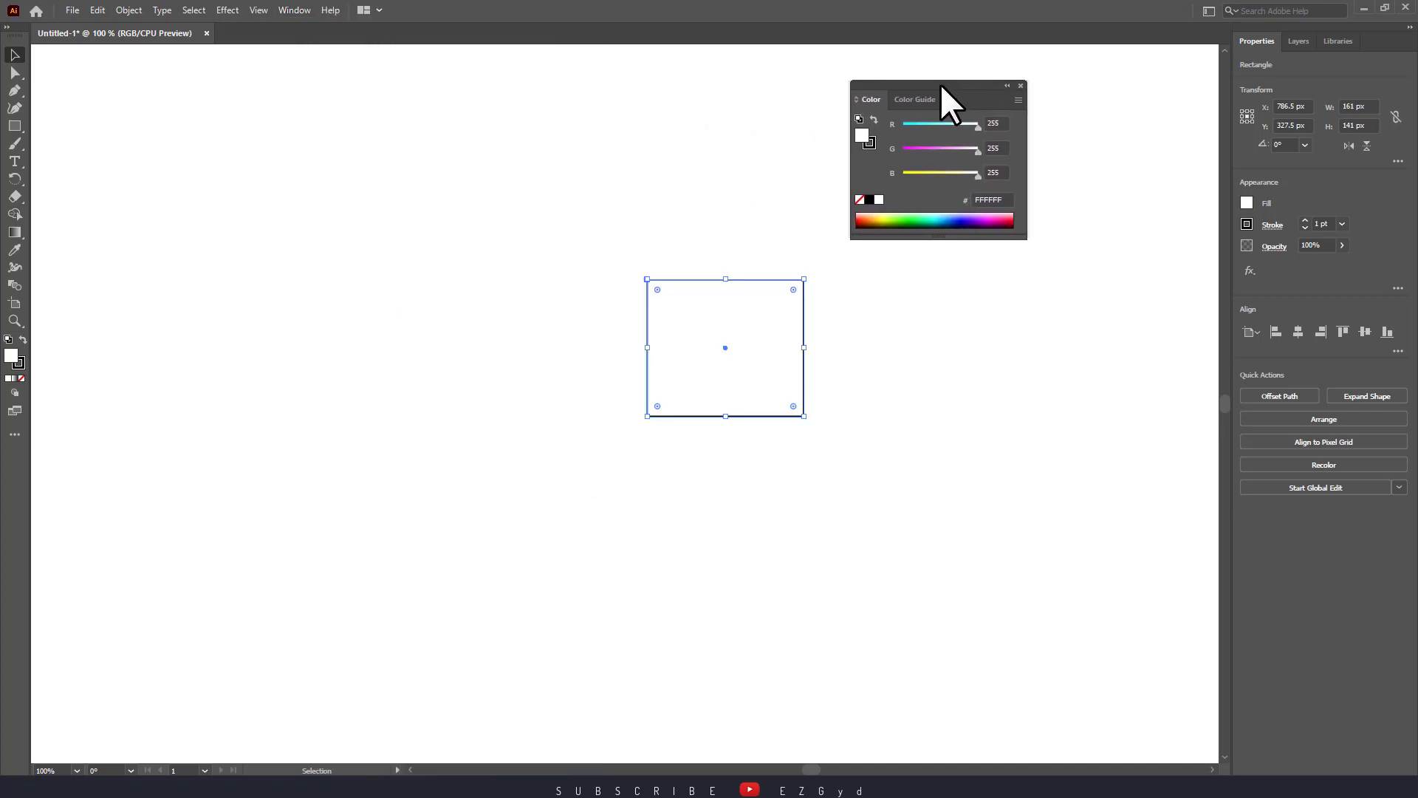
{"action": "left_click", "coordinate": [294, 9]}
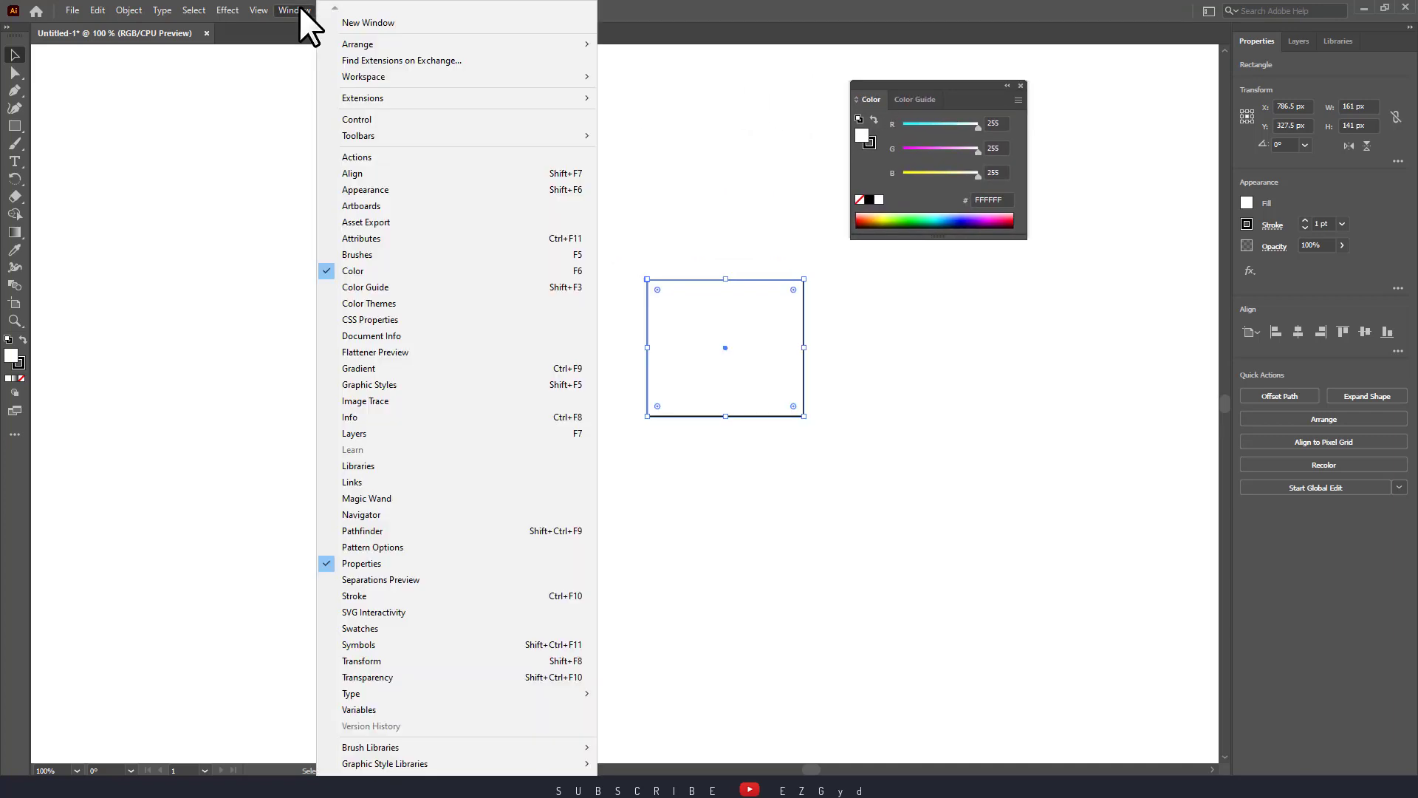
{"action": "left_click", "coordinate": [398, 288]}
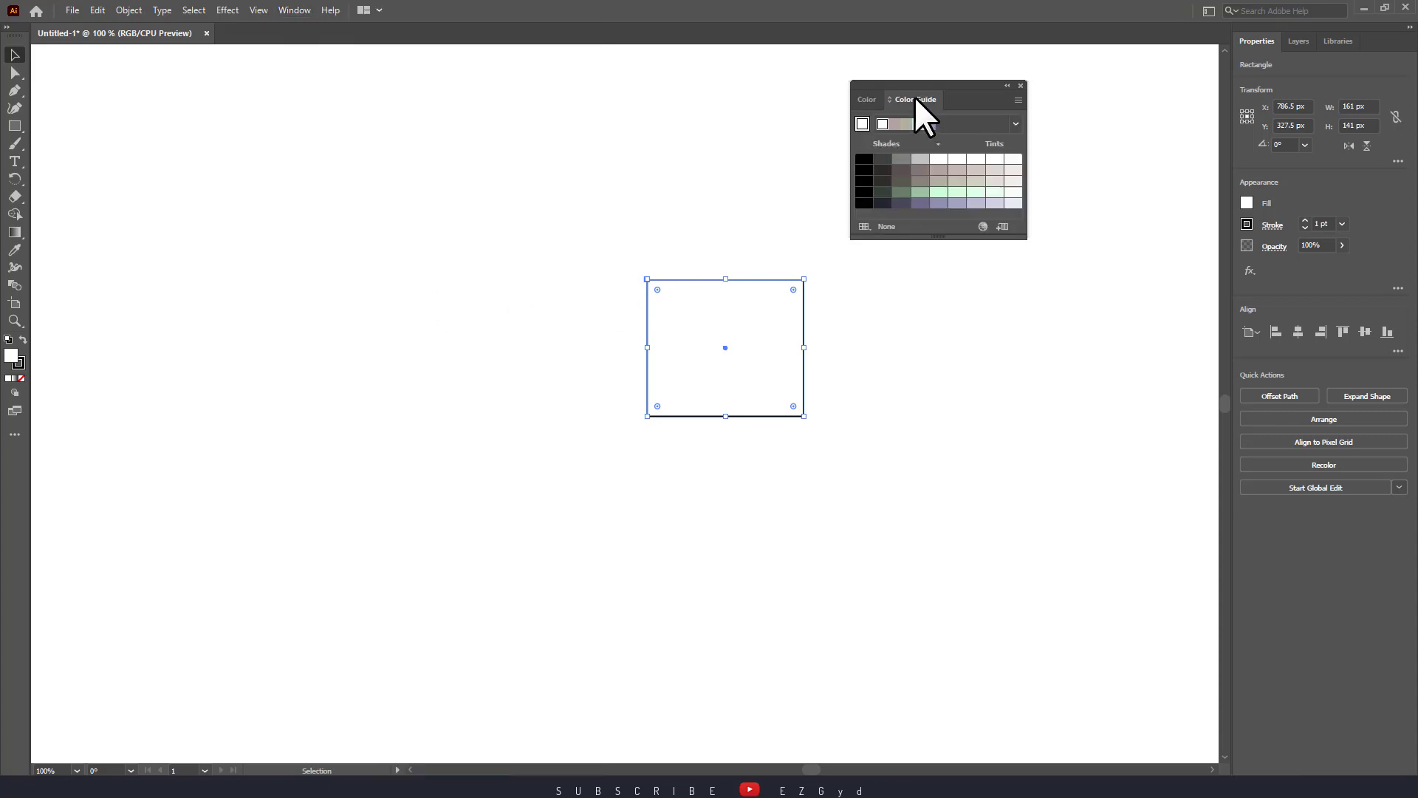
{"action": "left_click_drag", "start_coordinate": [915, 96], "coordinate": [885, 248]}
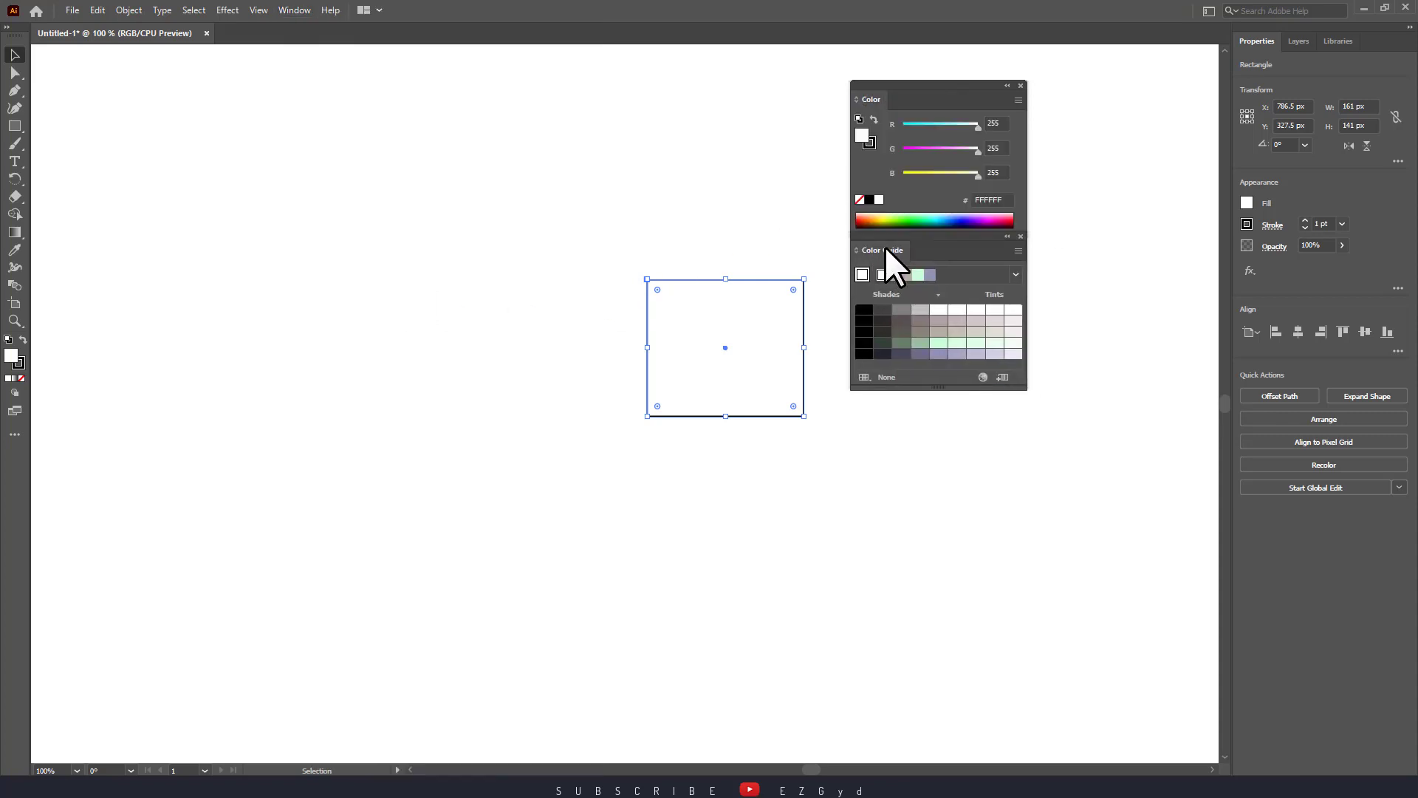
Dock the Swatches panel below Color Guide and enlarge it to show more rows.
{"action": "left_click", "coordinate": [1044, 211]}
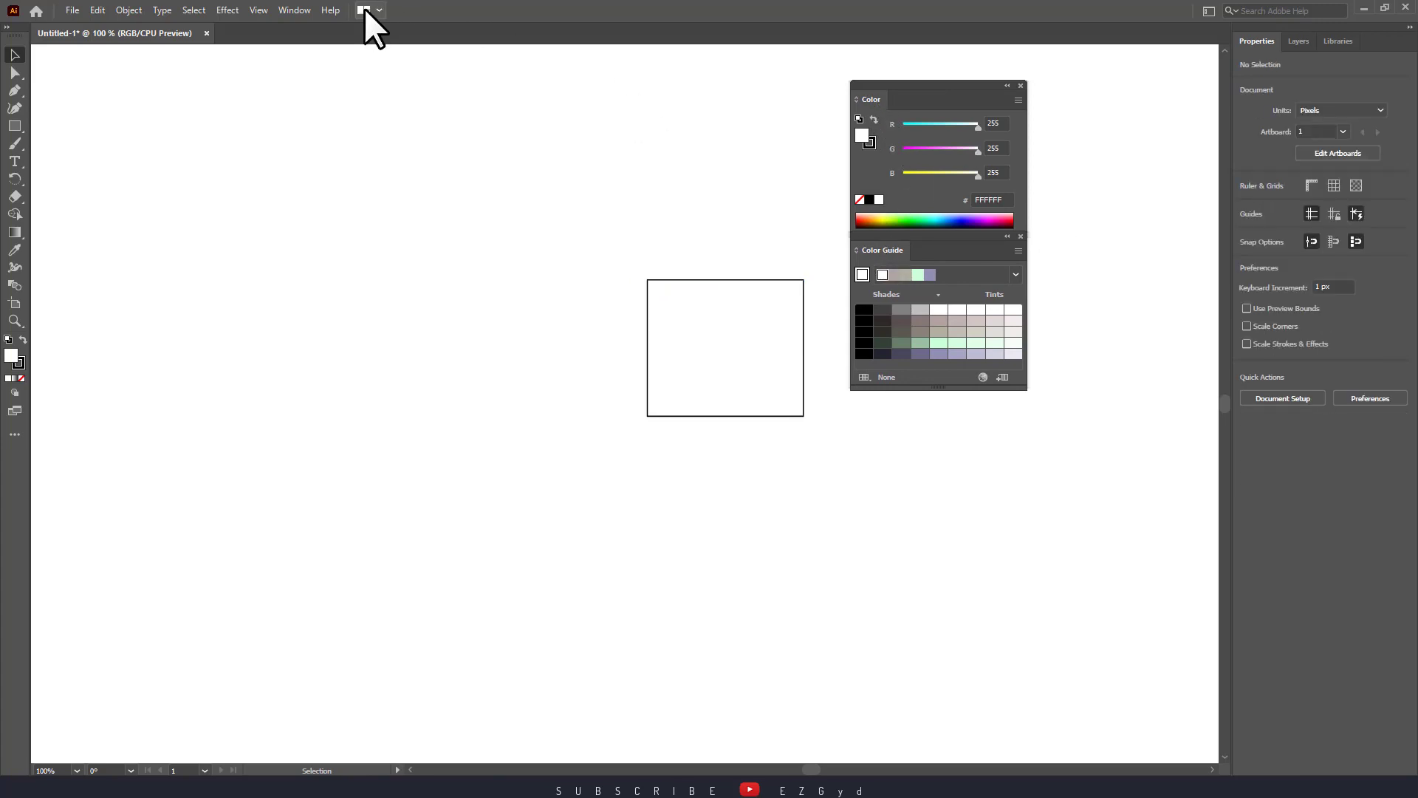
{"action": "left_click", "coordinate": [296, 12]}
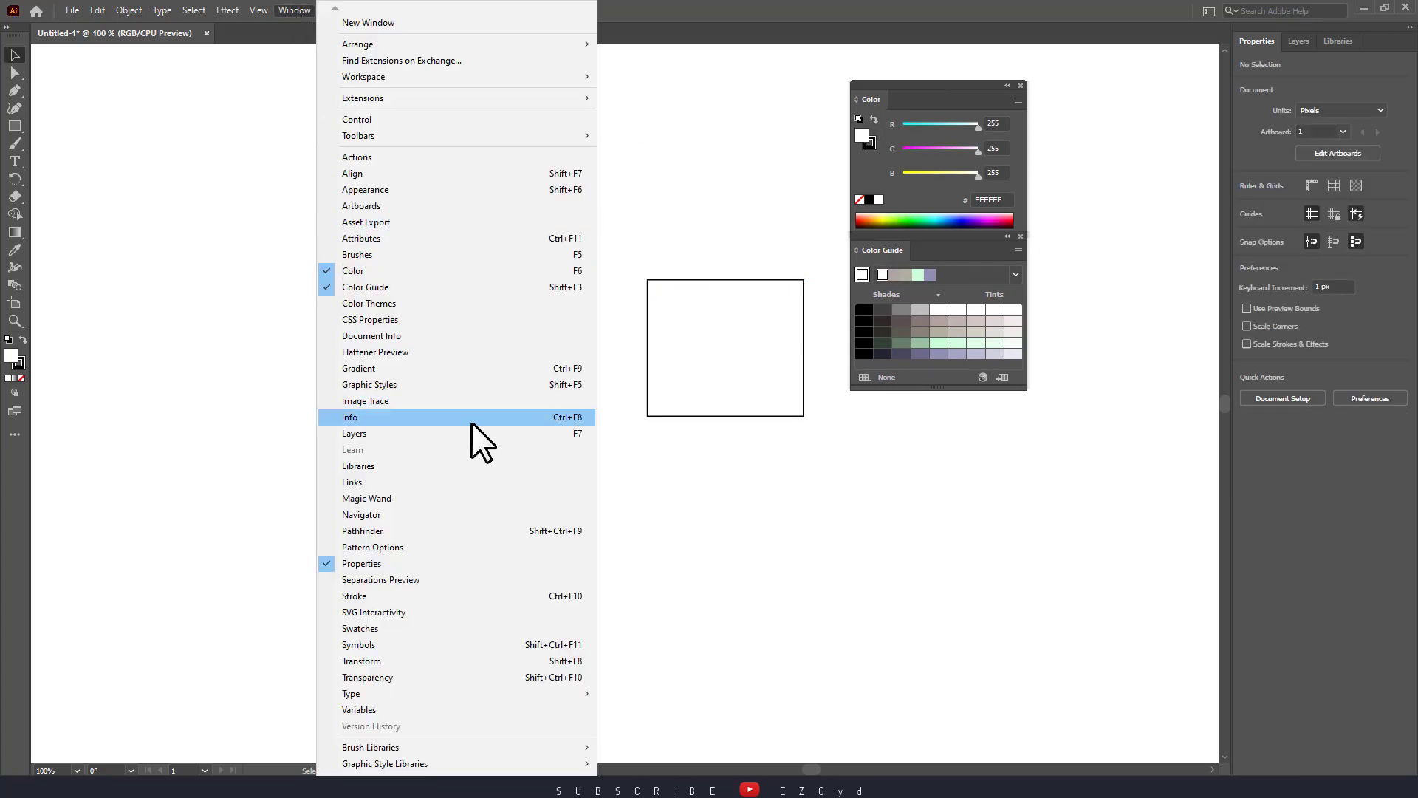
{"action": "left_click", "coordinate": [374, 628]}
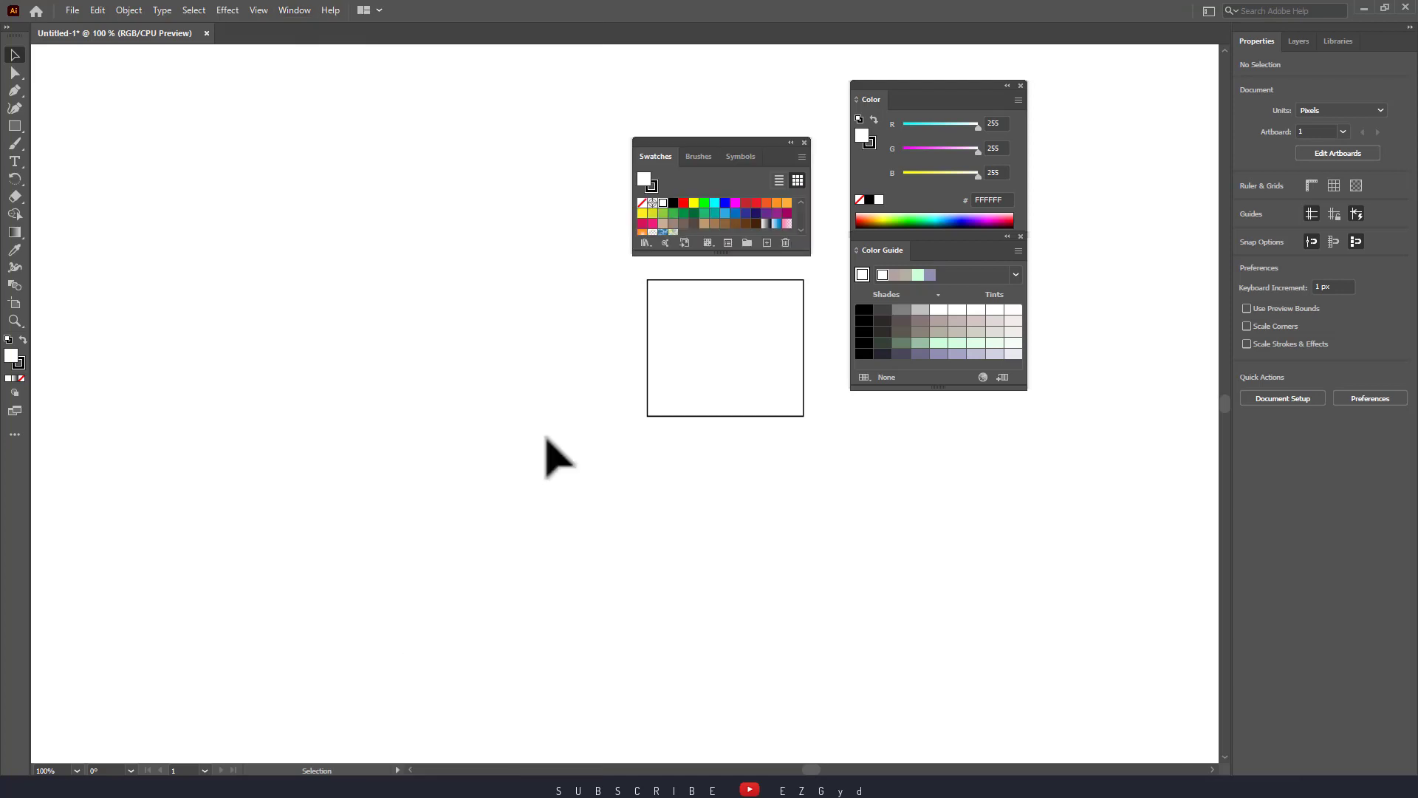
{"action": "left_click_drag", "start_coordinate": [707, 144], "coordinate": [918, 394]}
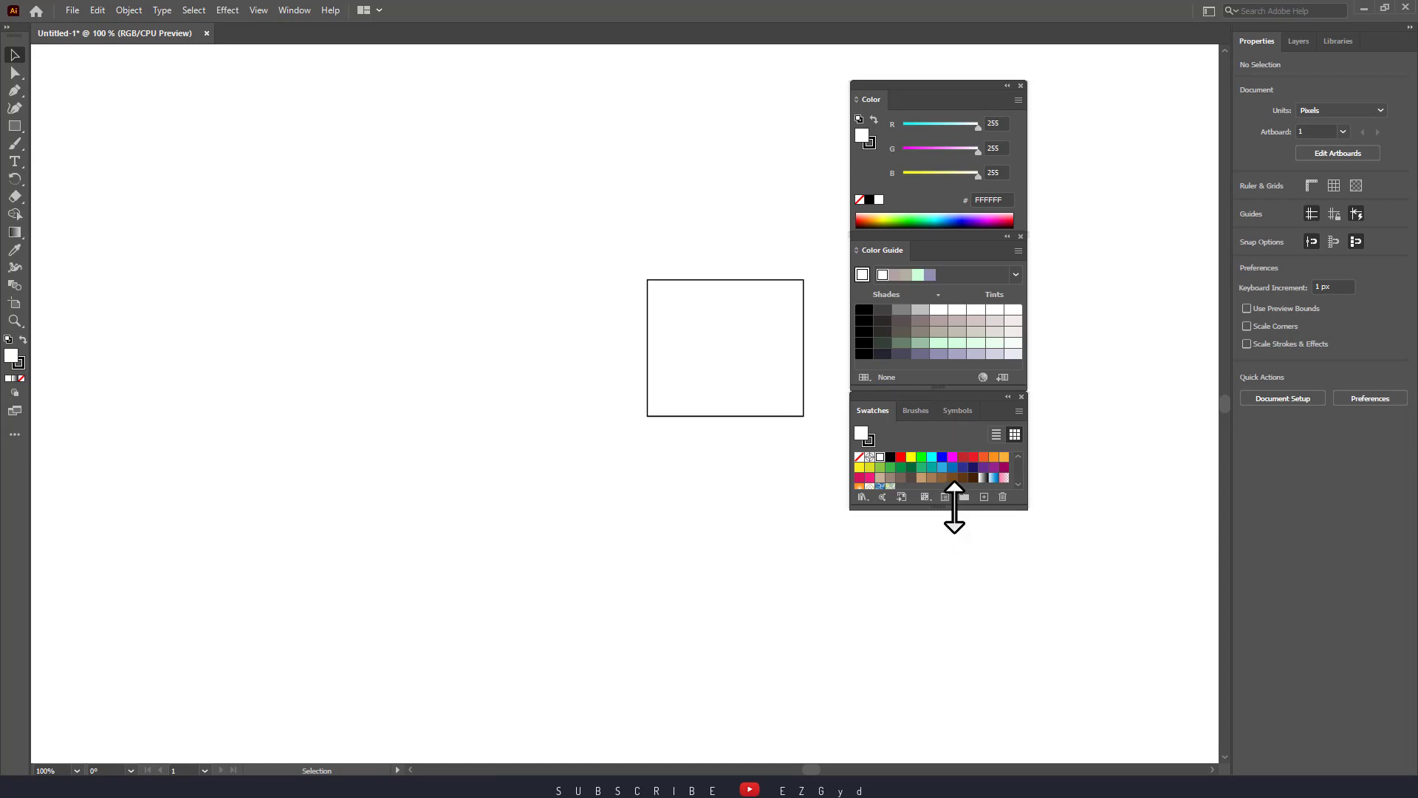
{"action": "left_click_drag", "start_coordinate": [954, 508], "coordinate": [950, 564]}
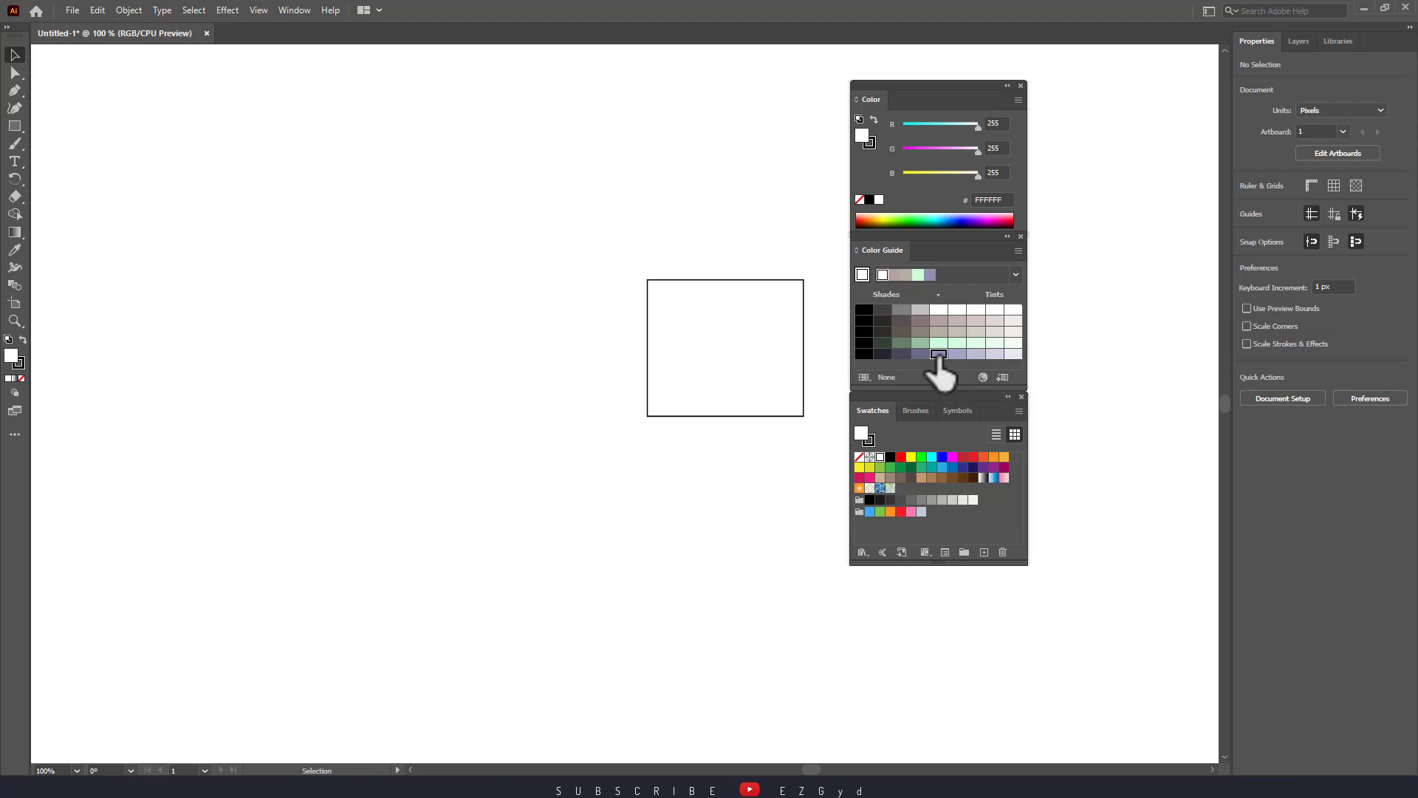
Try fills from the Color spectrum and Color Guide: lavender 908FB2, mint CCFFD9, blues, green.
{"action": "left_click", "coordinate": [735, 354]}
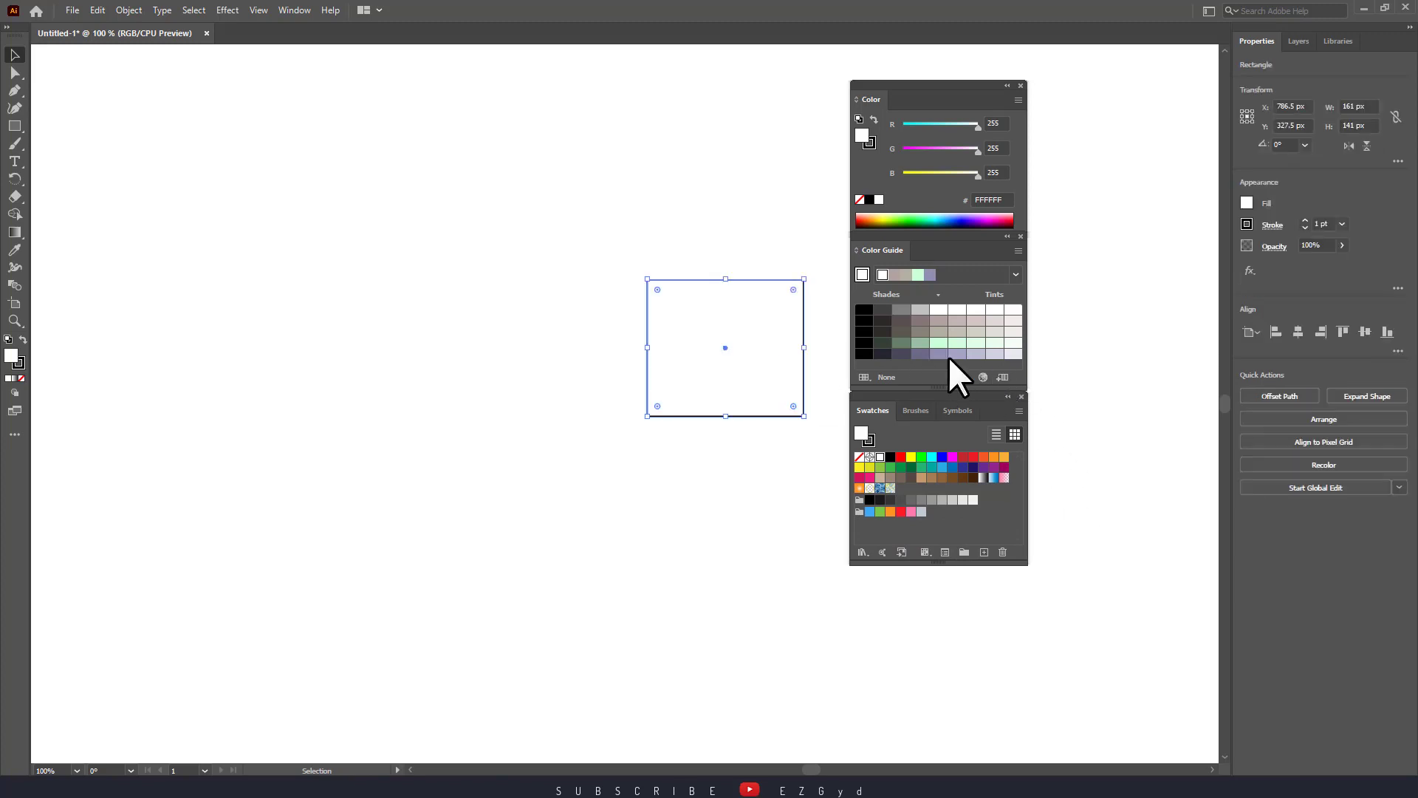
{"action": "left_click", "coordinate": [936, 355]}
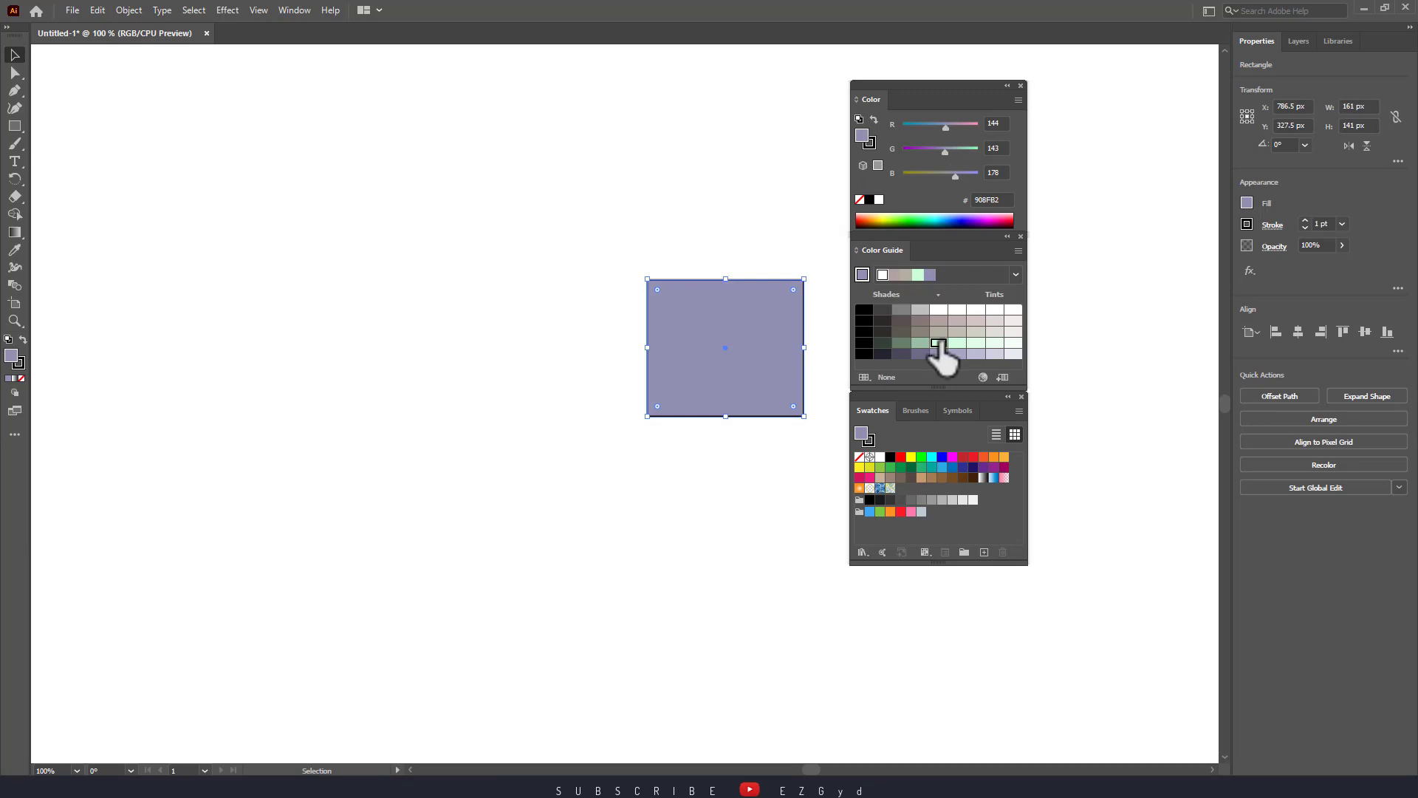
{"action": "left_click", "coordinate": [938, 343]}
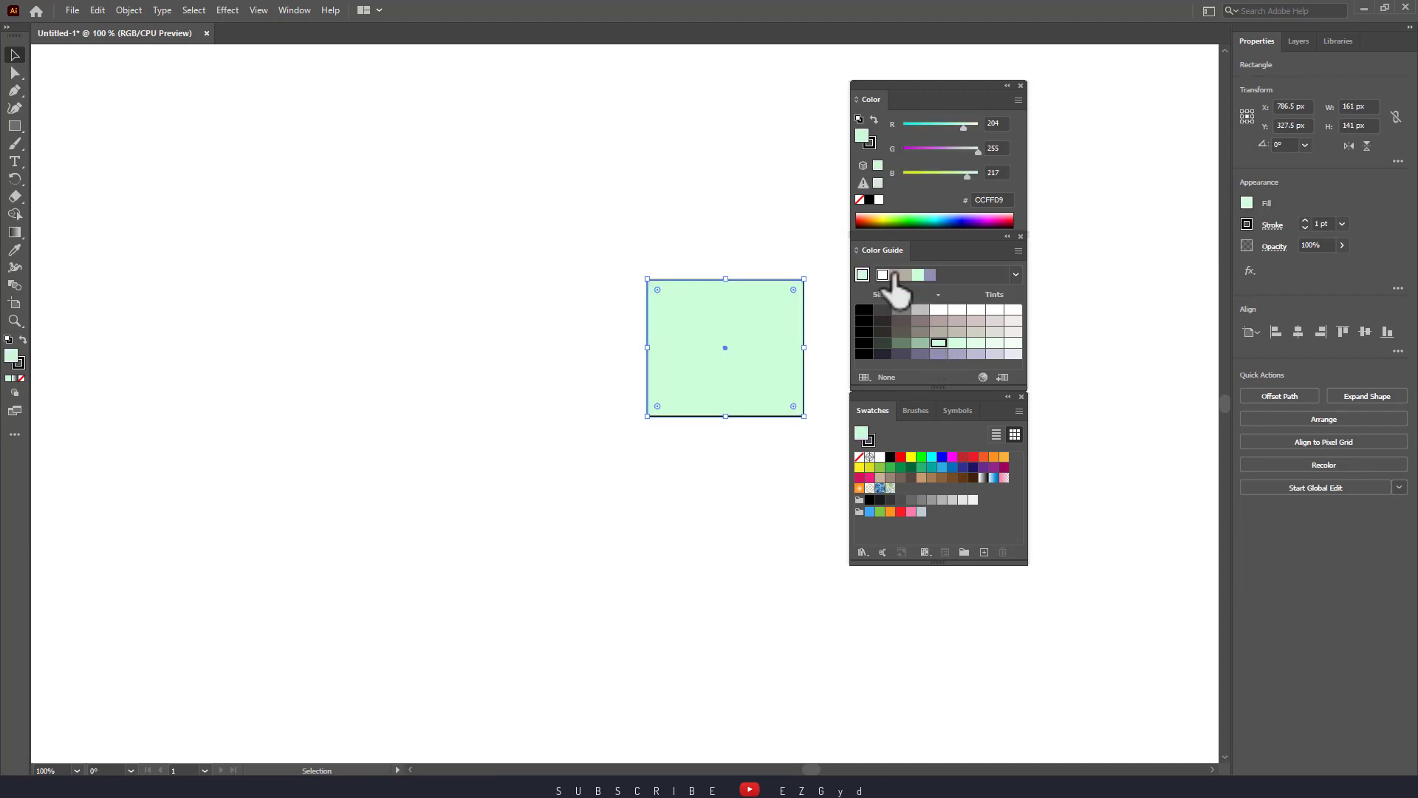
{"action": "left_click", "coordinate": [896, 275]}
{"action": "left_click", "coordinate": [906, 274]}
{"action": "left_click", "coordinate": [917, 275]}
{"action": "left_click", "coordinate": [929, 275]}
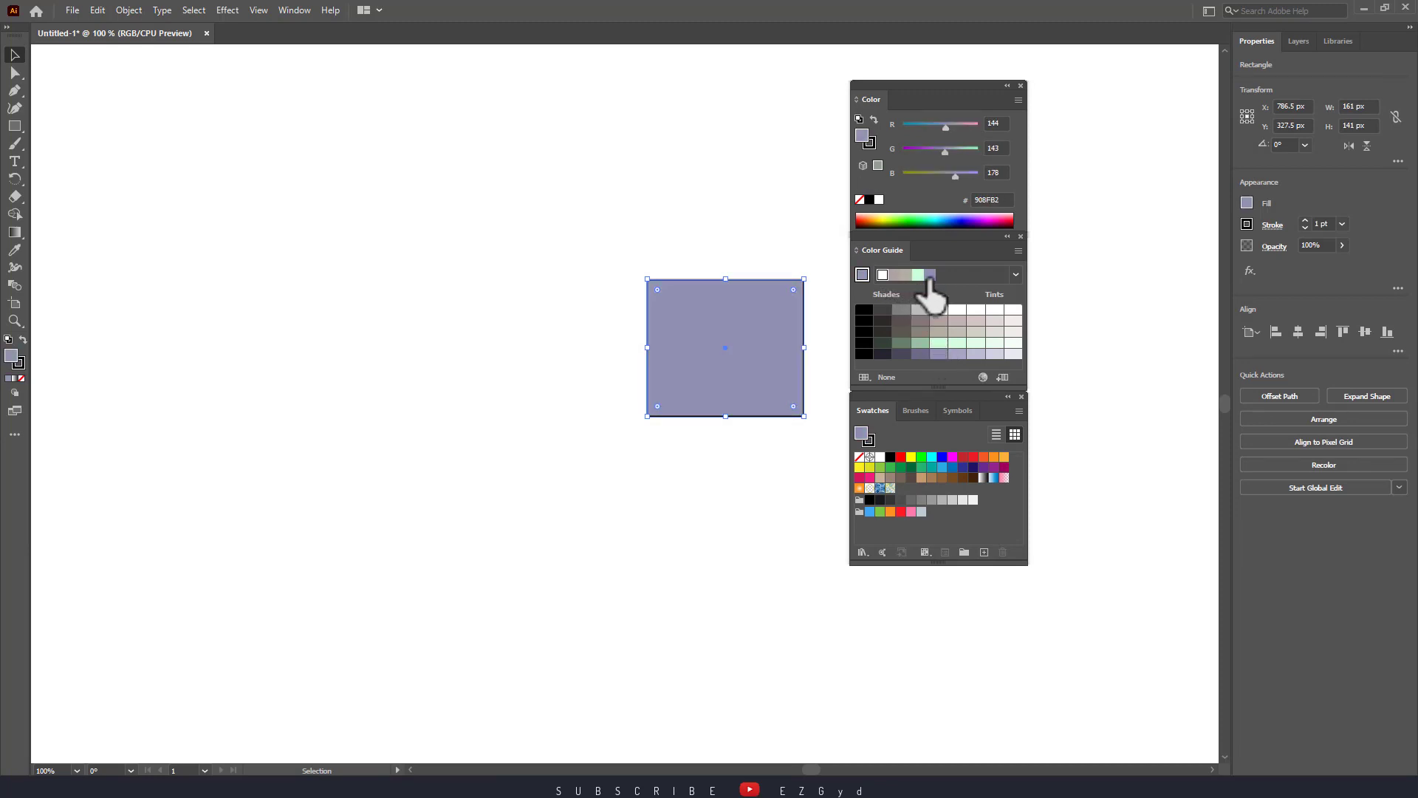
{"action": "left_click", "coordinate": [972, 220]}
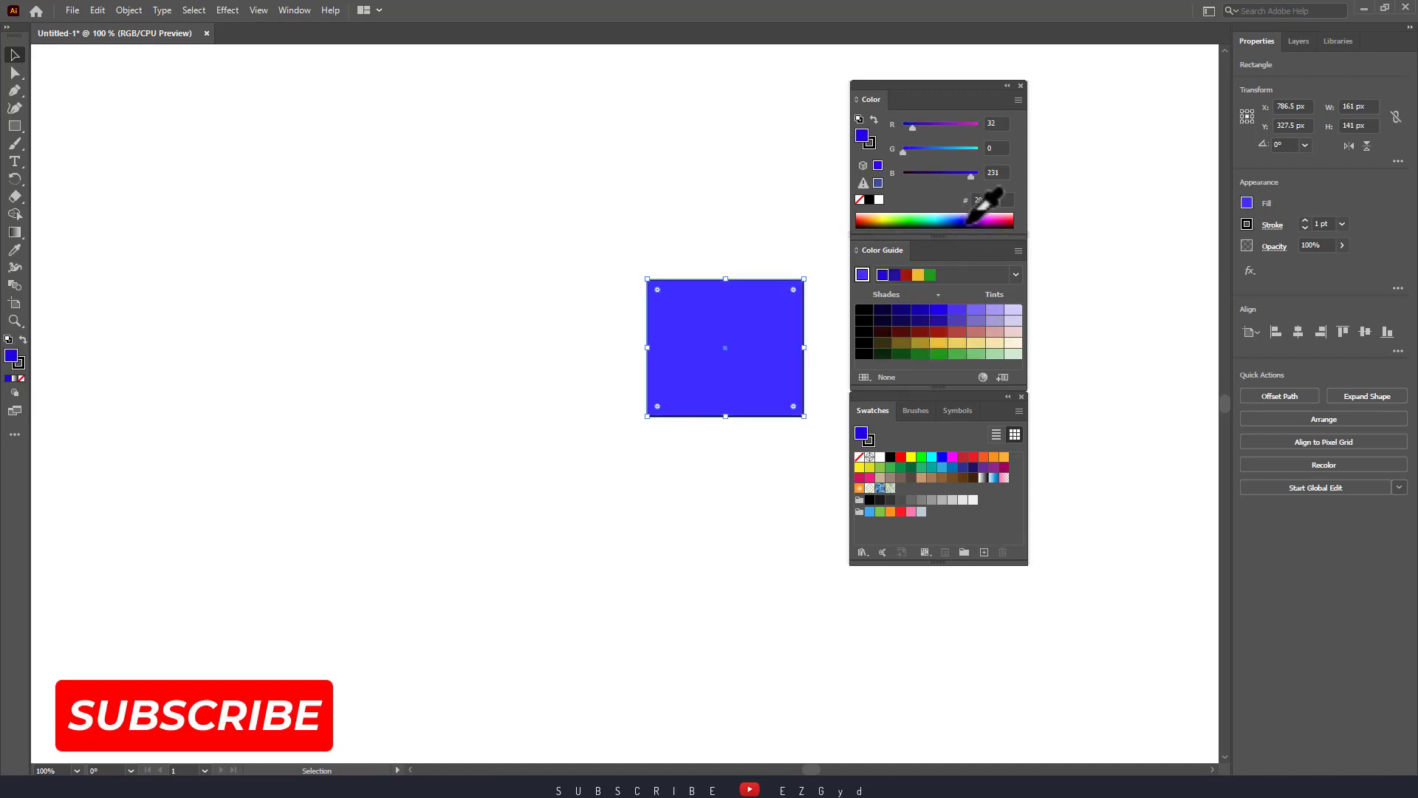
{"action": "left_click", "coordinate": [971, 221]}
{"action": "left_click", "coordinate": [964, 220]}
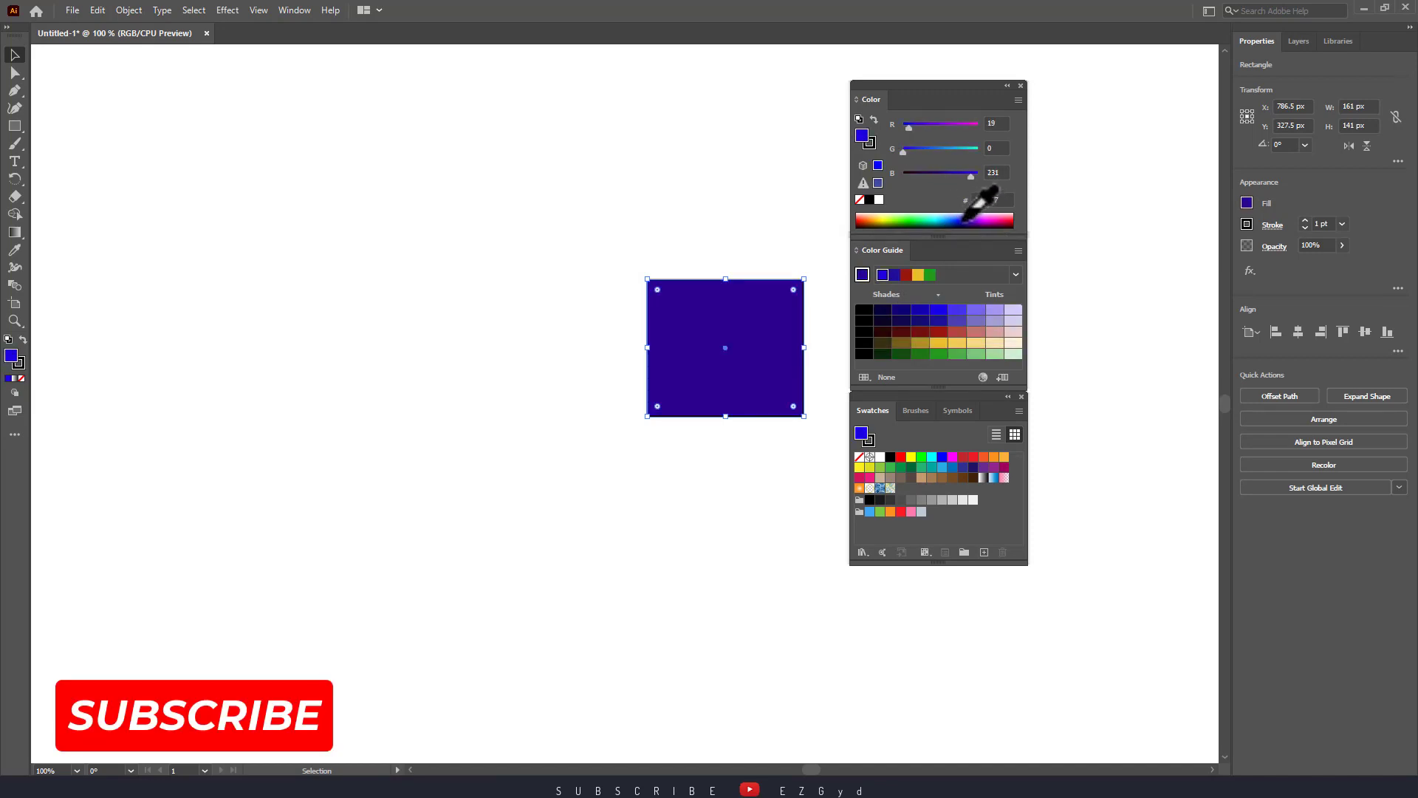
{"action": "left_click", "coordinate": [956, 354]}
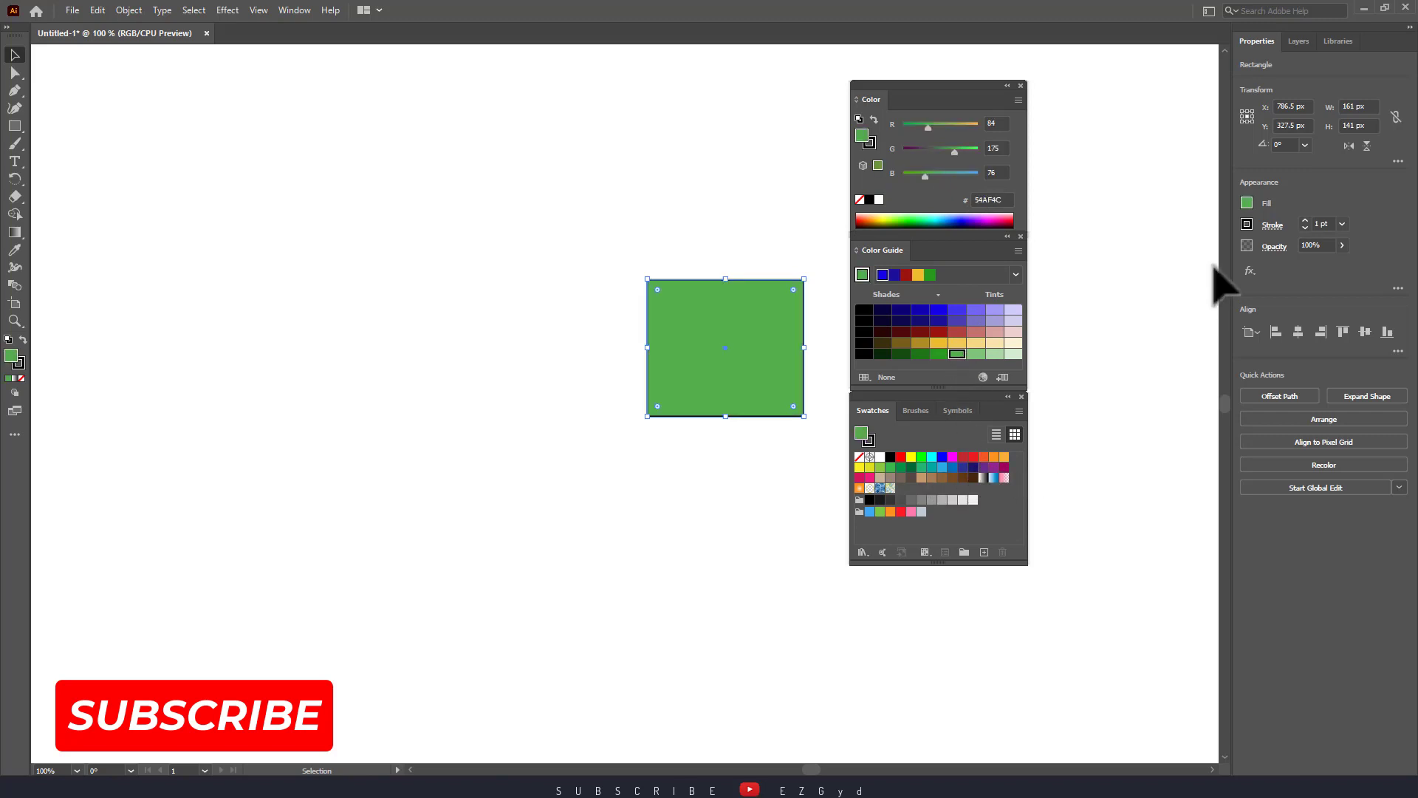
From the fill swatches try purple and pink D4A9D2, ending on dark magenta 9E005D.
{"action": "left_click", "coordinate": [1247, 203]}
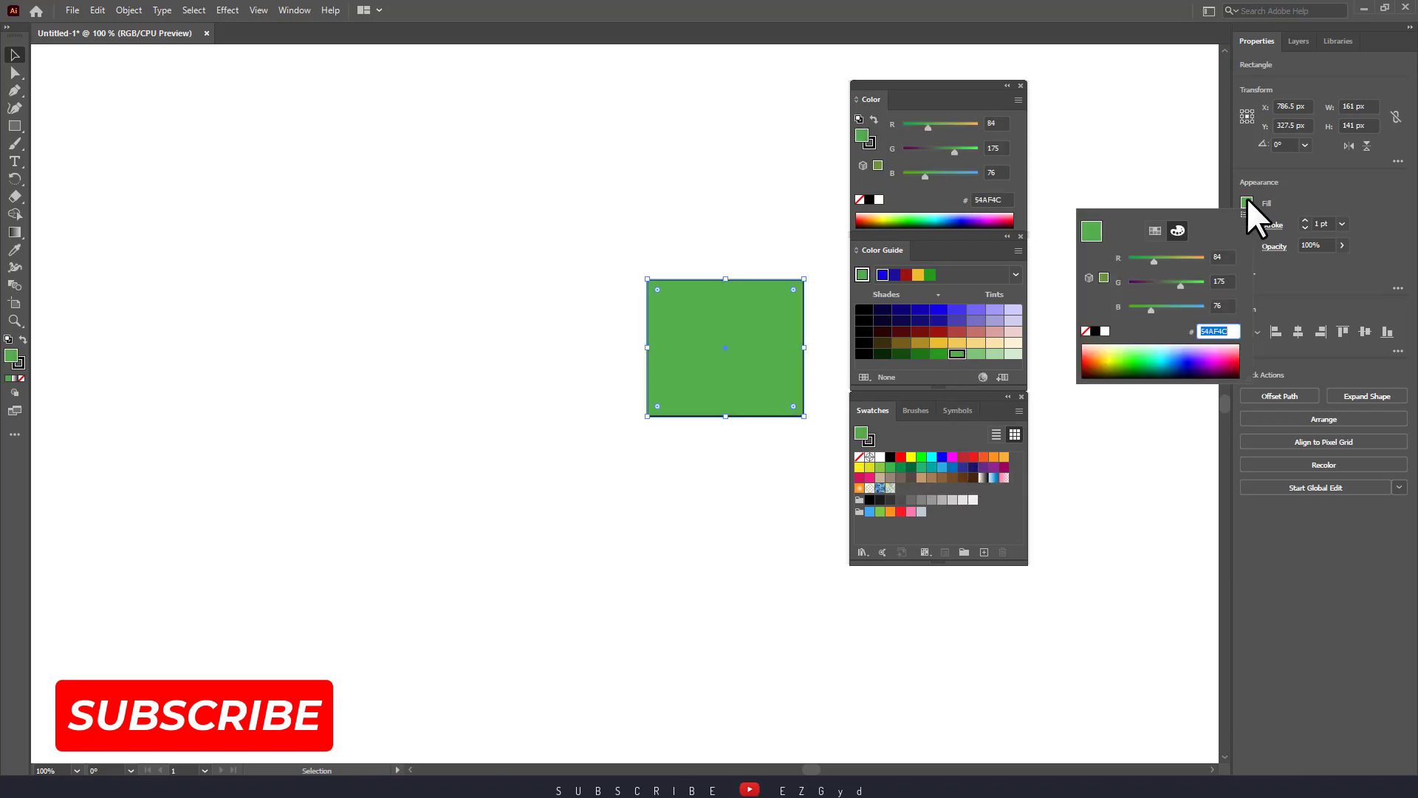
{"action": "left_click", "coordinate": [1150, 232]}
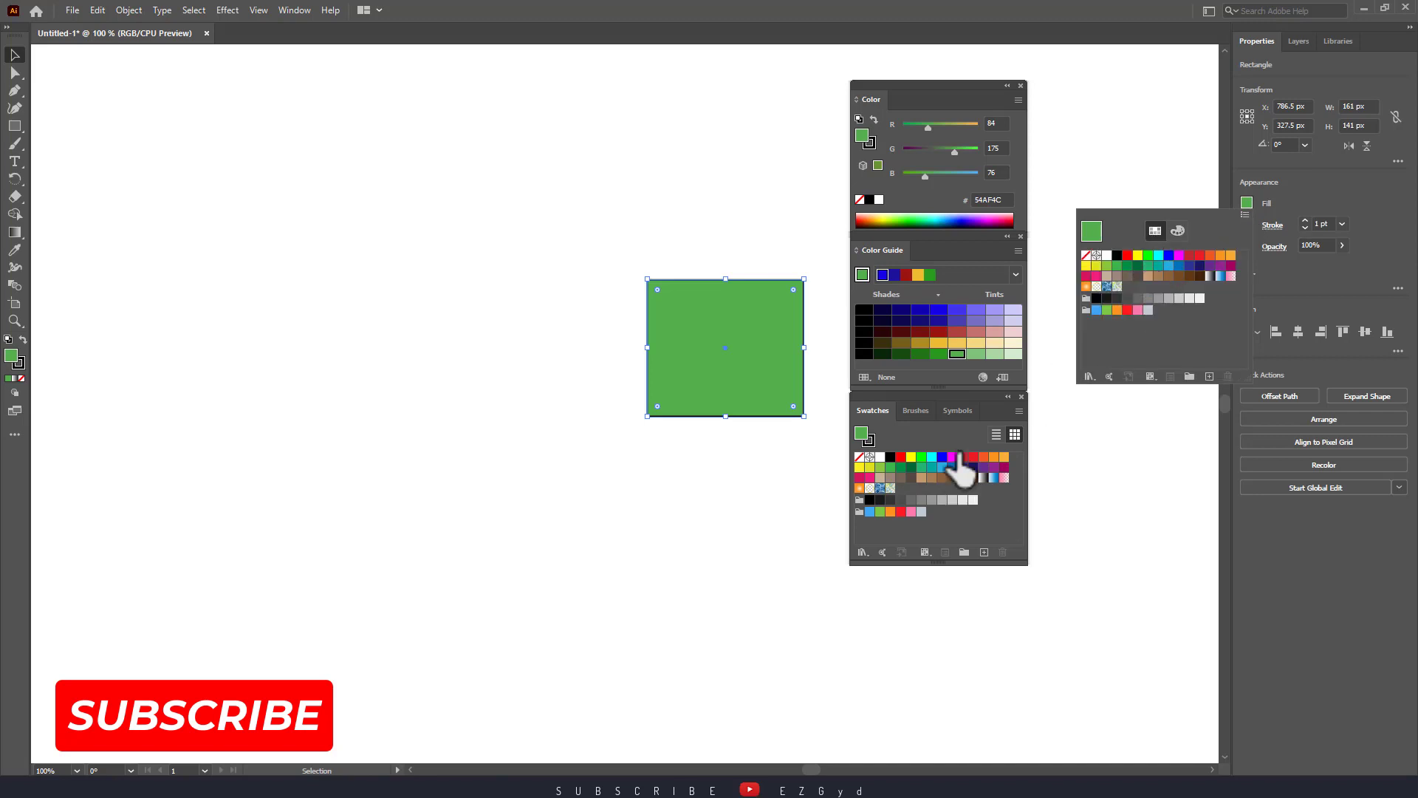
{"action": "left_click", "coordinate": [994, 466]}
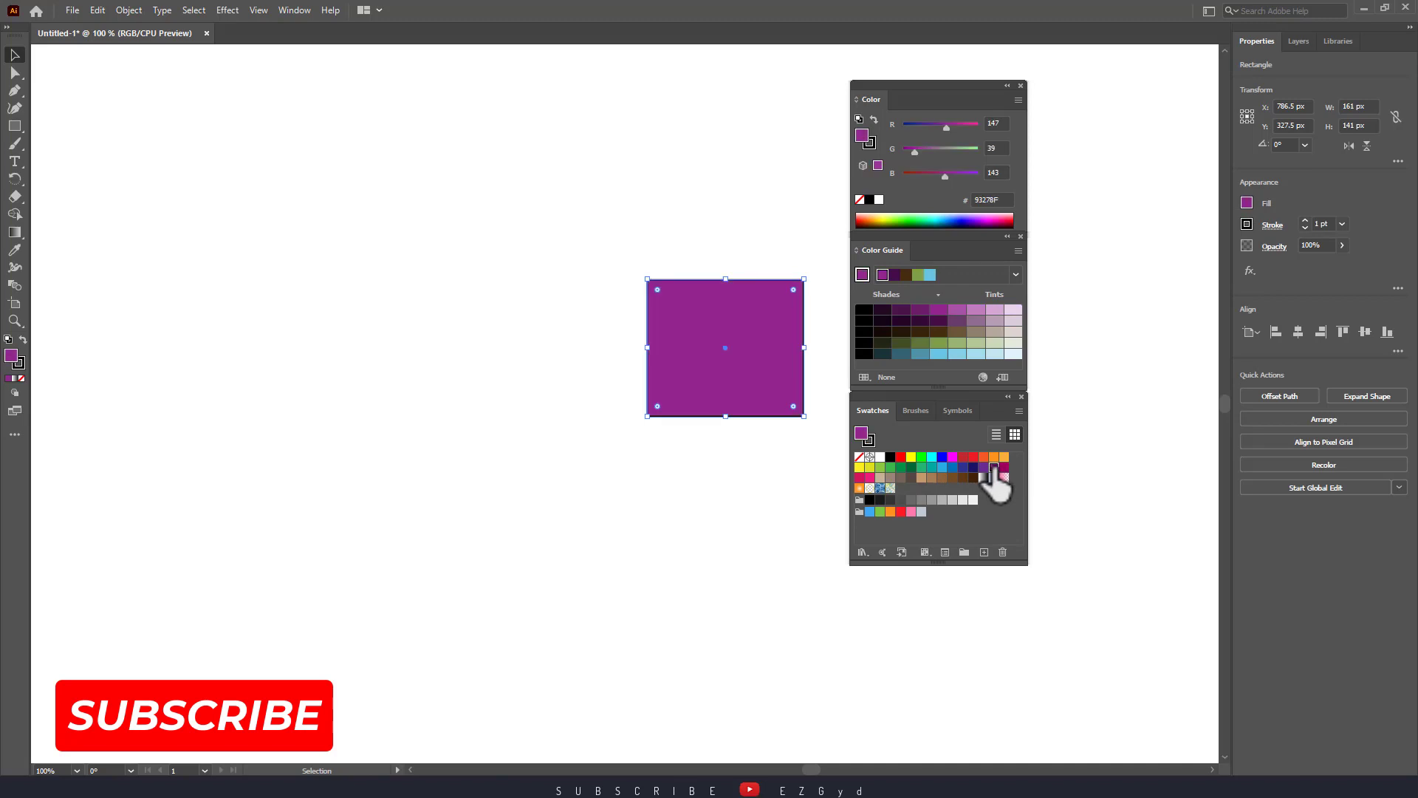
{"action": "left_click", "coordinate": [1012, 310]}
{"action": "left_click", "coordinate": [997, 320]}
{"action": "left_click", "coordinate": [997, 311]}
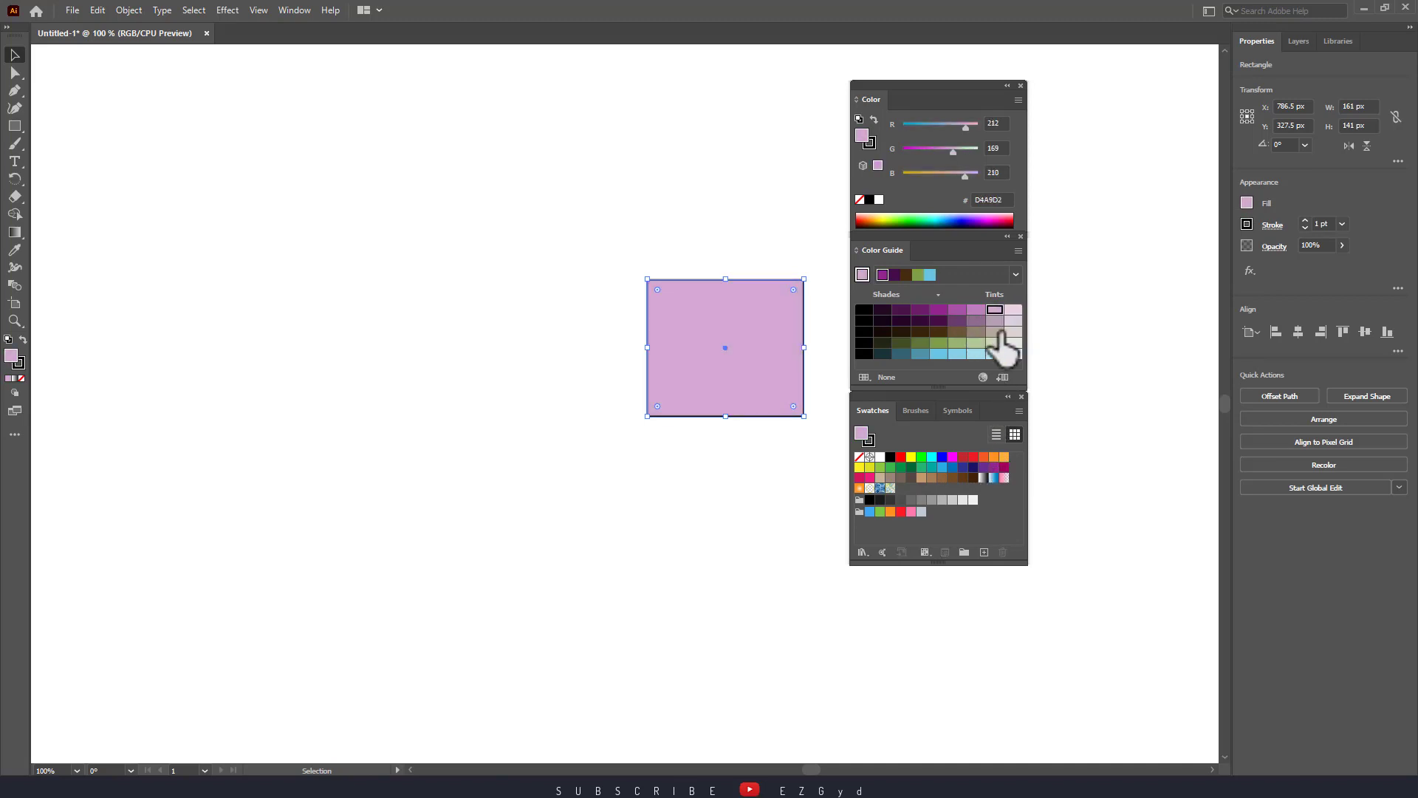
{"action": "left_click", "coordinate": [1004, 467]}
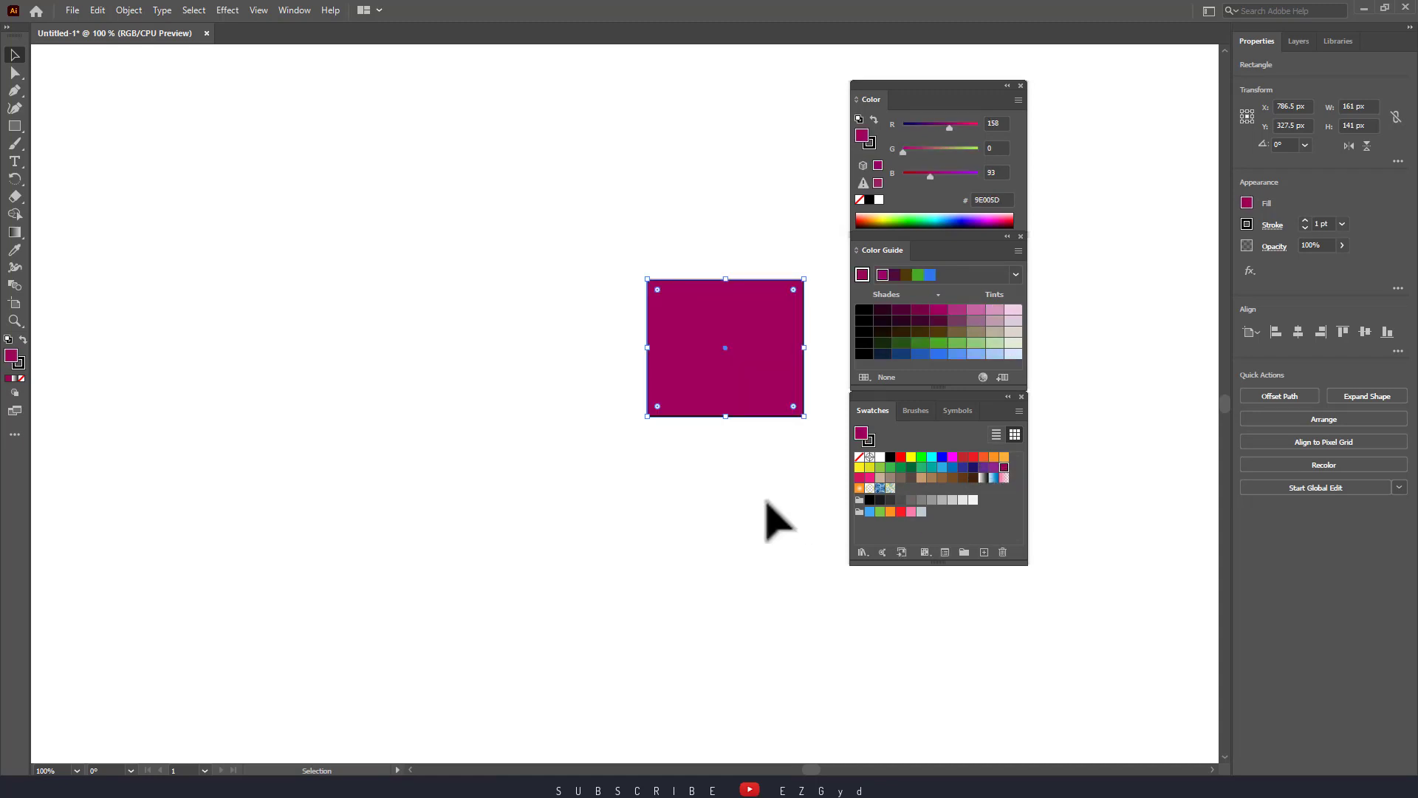
Nudge the rectangle slightly left and choose the Paintbrush tool.
{"action": "left_click_drag", "start_coordinate": [714, 383], "coordinate": [652, 376]}
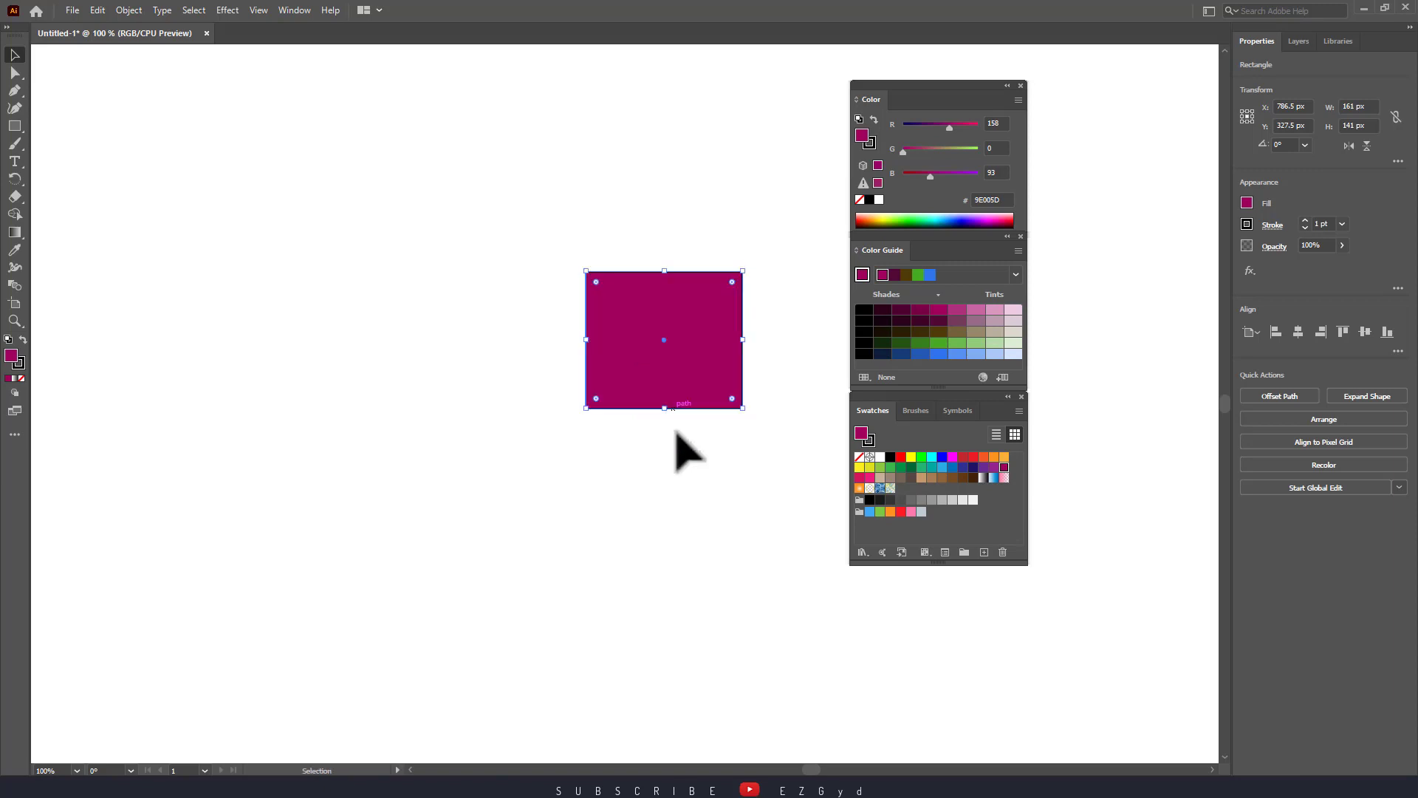
{"action": "left_click", "coordinate": [691, 482]}
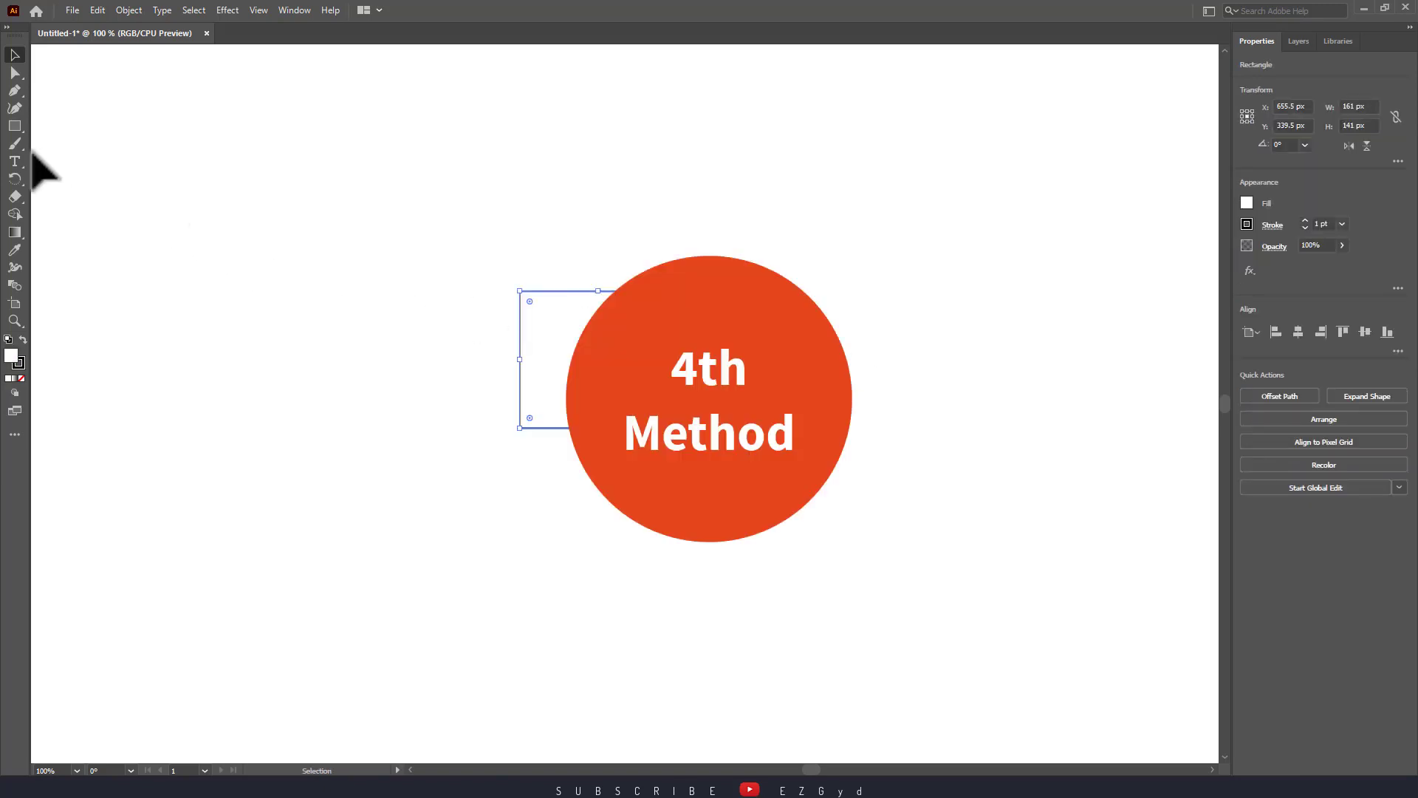
{"action": "left_click", "coordinate": [21, 144]}
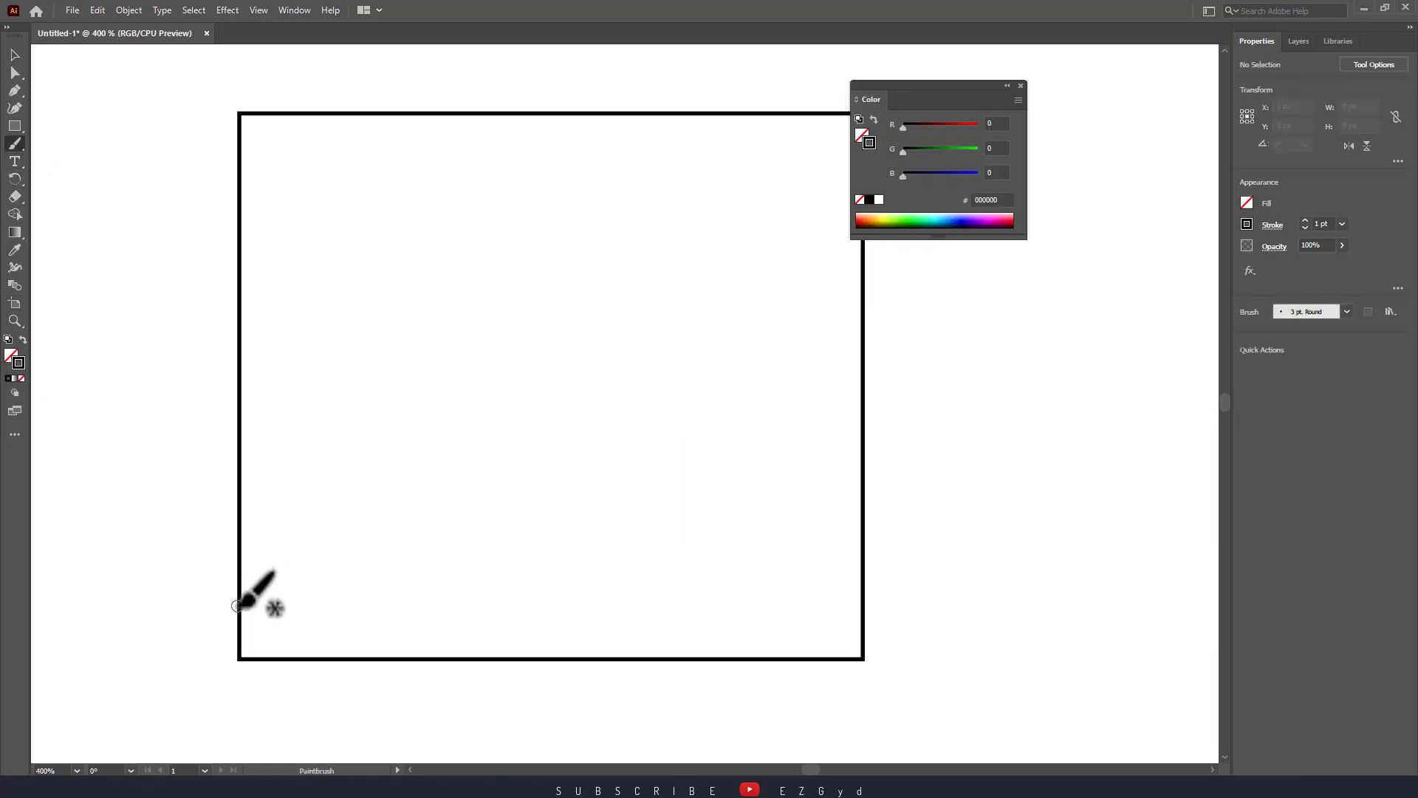
Paint black, cyan 45ECFF, purple 56008B and red FF2E34 waves, bottom to top.
{"action": "mouse_move", "coordinate": [237, 608]}
{"action": "left_mouse_down"}
{"action": "mouse_move", "coordinate": [286, 555]}
{"action": "mouse_move", "coordinate": [333, 599]}
{"action": "mouse_move", "coordinate": [392, 575]}
{"action": "mouse_move", "coordinate": [502, 602]}
{"action": "mouse_move", "coordinate": [565, 576]}
{"action": "mouse_move", "coordinate": [650, 608]}
{"action": "mouse_move", "coordinate": [695, 589]}
{"action": "mouse_move", "coordinate": [829, 616]}
{"action": "mouse_move", "coordinate": [861, 621]}
{"action": "left_mouse_up"}
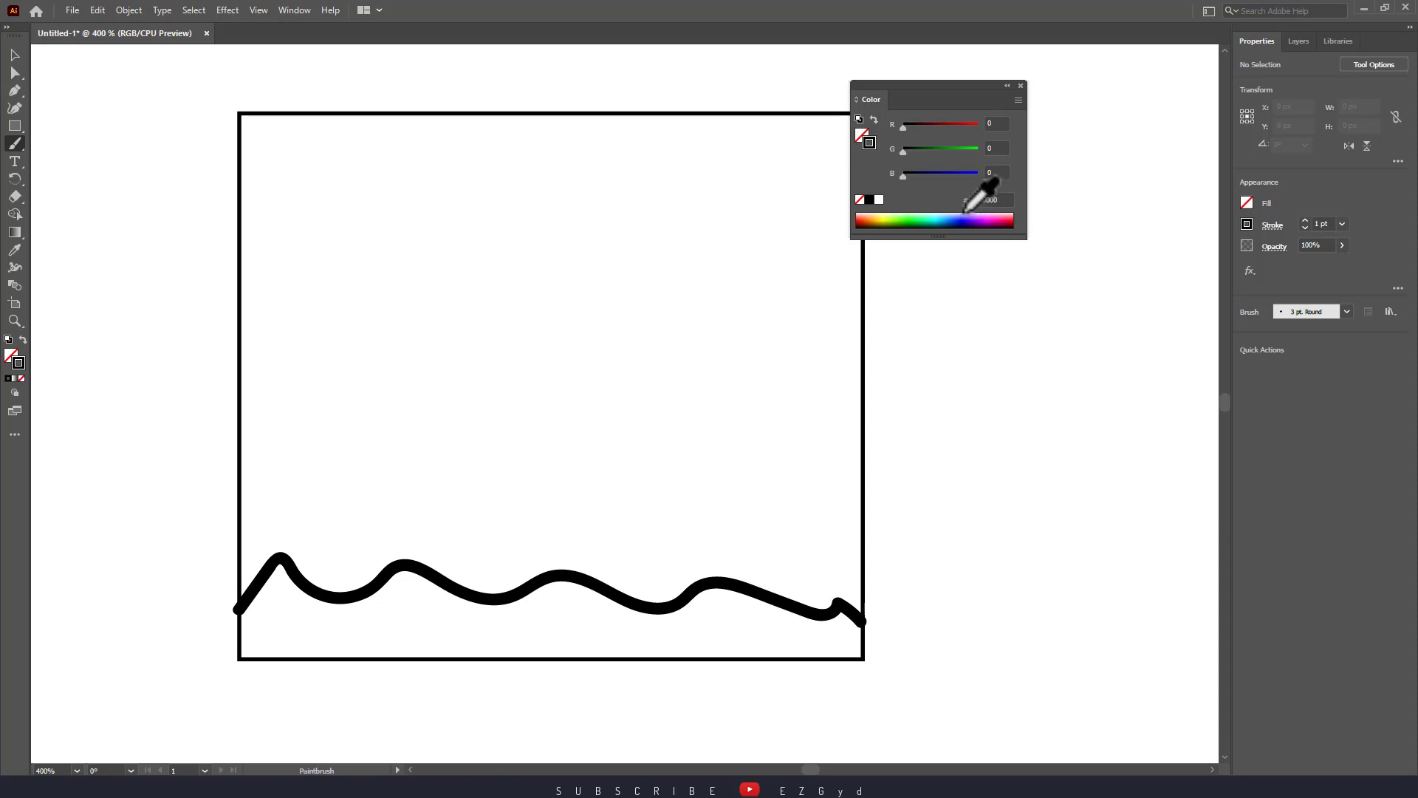
{"action": "left_click", "coordinate": [941, 218]}
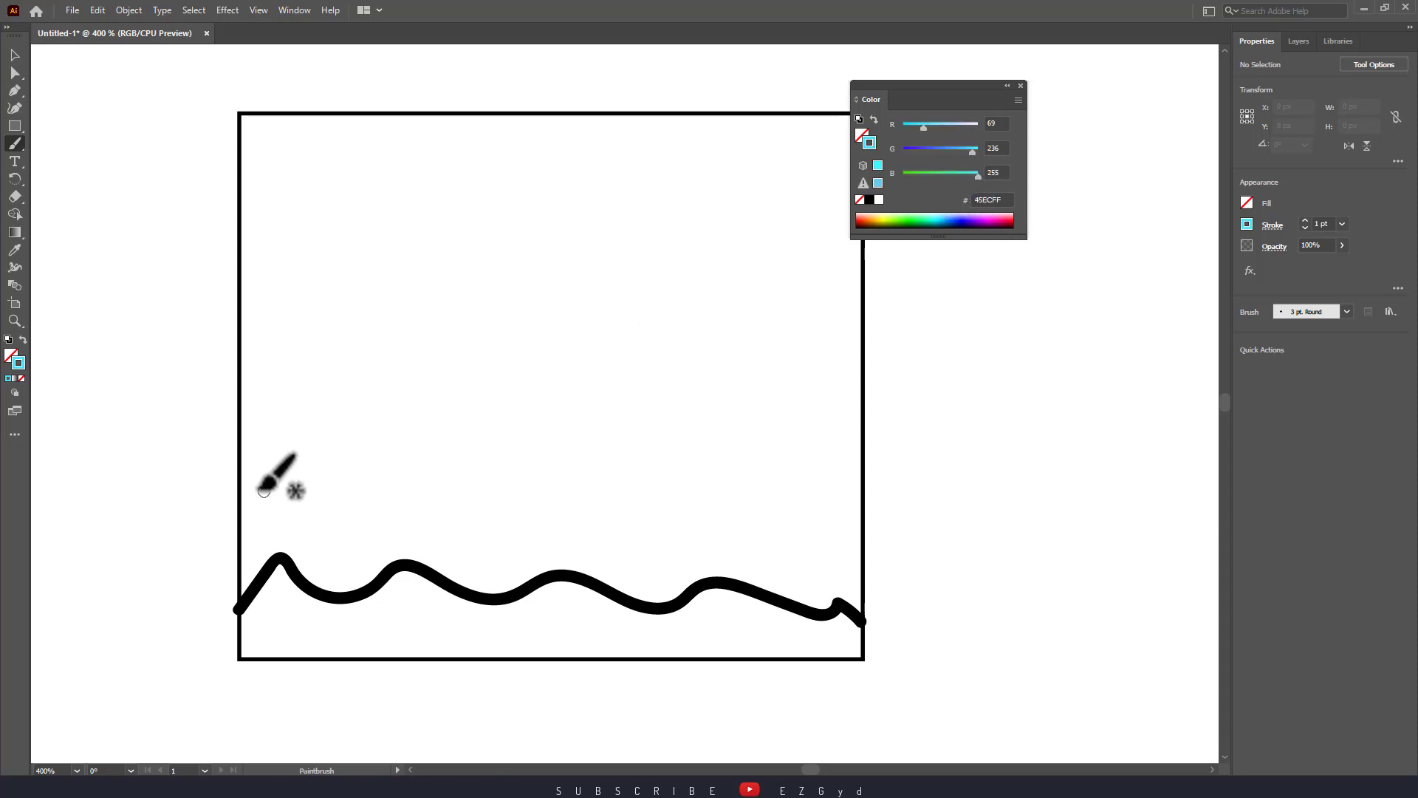
{"action": "mouse_move", "coordinate": [244, 485]}
{"action": "left_mouse_down"}
{"action": "mouse_move", "coordinate": [285, 462]}
{"action": "mouse_move", "coordinate": [370, 483]}
{"action": "mouse_move", "coordinate": [439, 460]}
{"action": "mouse_move", "coordinate": [596, 481]}
{"action": "mouse_move", "coordinate": [667, 469]}
{"action": "mouse_move", "coordinate": [737, 495]}
{"action": "mouse_move", "coordinate": [807, 465]}
{"action": "mouse_move", "coordinate": [853, 487]}
{"action": "left_mouse_up"}
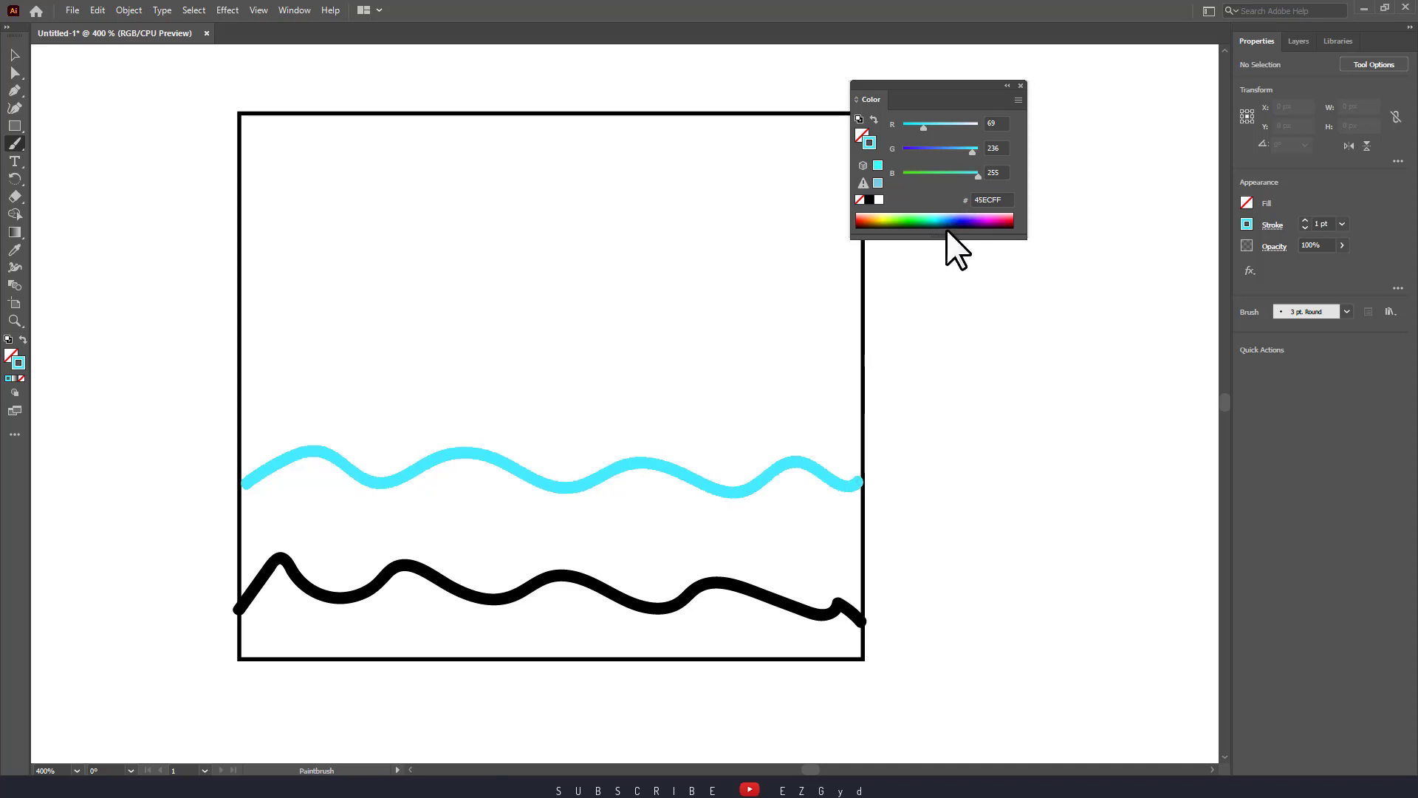
{"action": "left_click", "coordinate": [974, 222]}
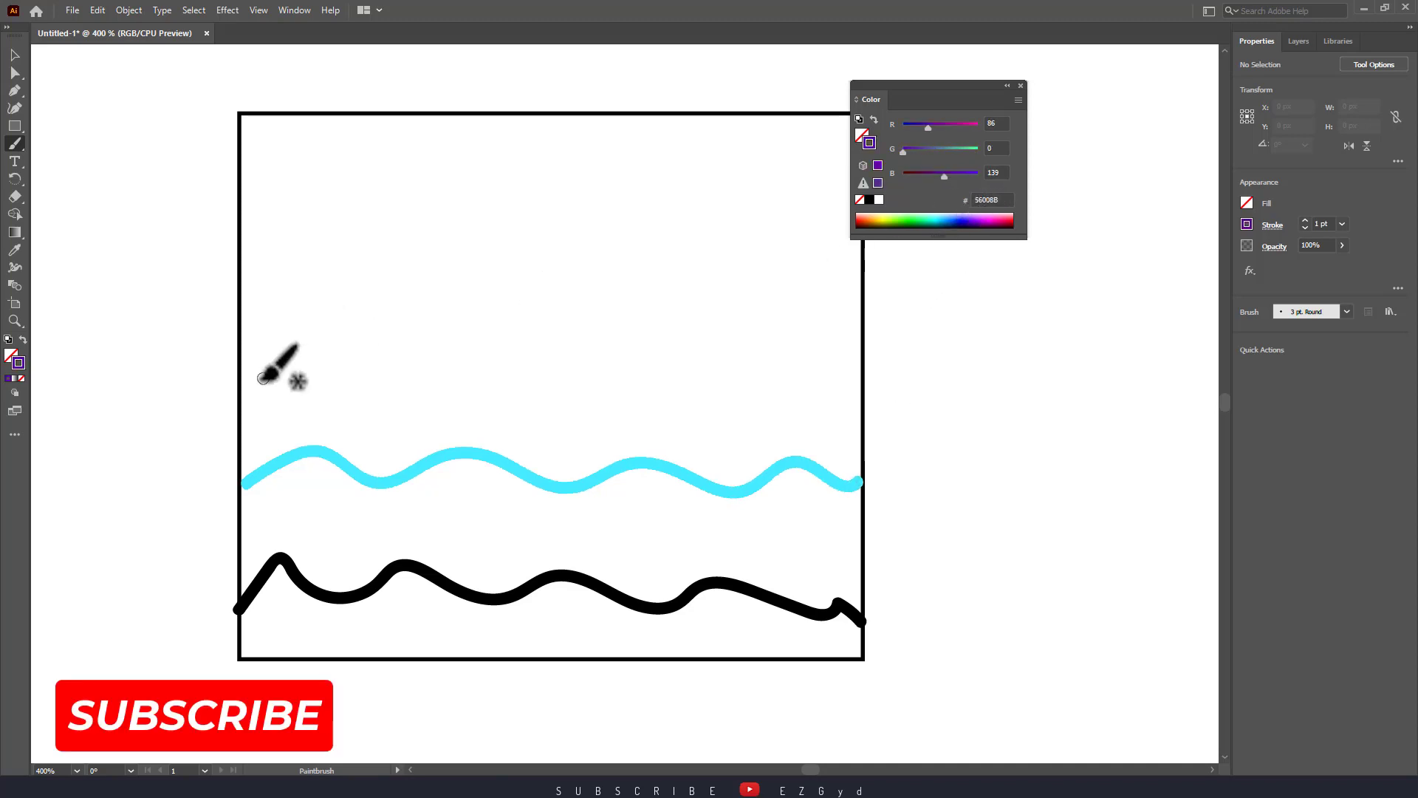
{"action": "mouse_move", "coordinate": [244, 390]}
{"action": "left_mouse_down"}
{"action": "mouse_move", "coordinate": [306, 363]}
{"action": "mouse_move", "coordinate": [419, 392]}
{"action": "mouse_move", "coordinate": [468, 358]}
{"action": "mouse_move", "coordinate": [535, 385]}
{"action": "mouse_move", "coordinate": [615, 370]}
{"action": "mouse_move", "coordinate": [678, 388]}
{"action": "mouse_move", "coordinate": [861, 387]}
{"action": "left_mouse_up"}
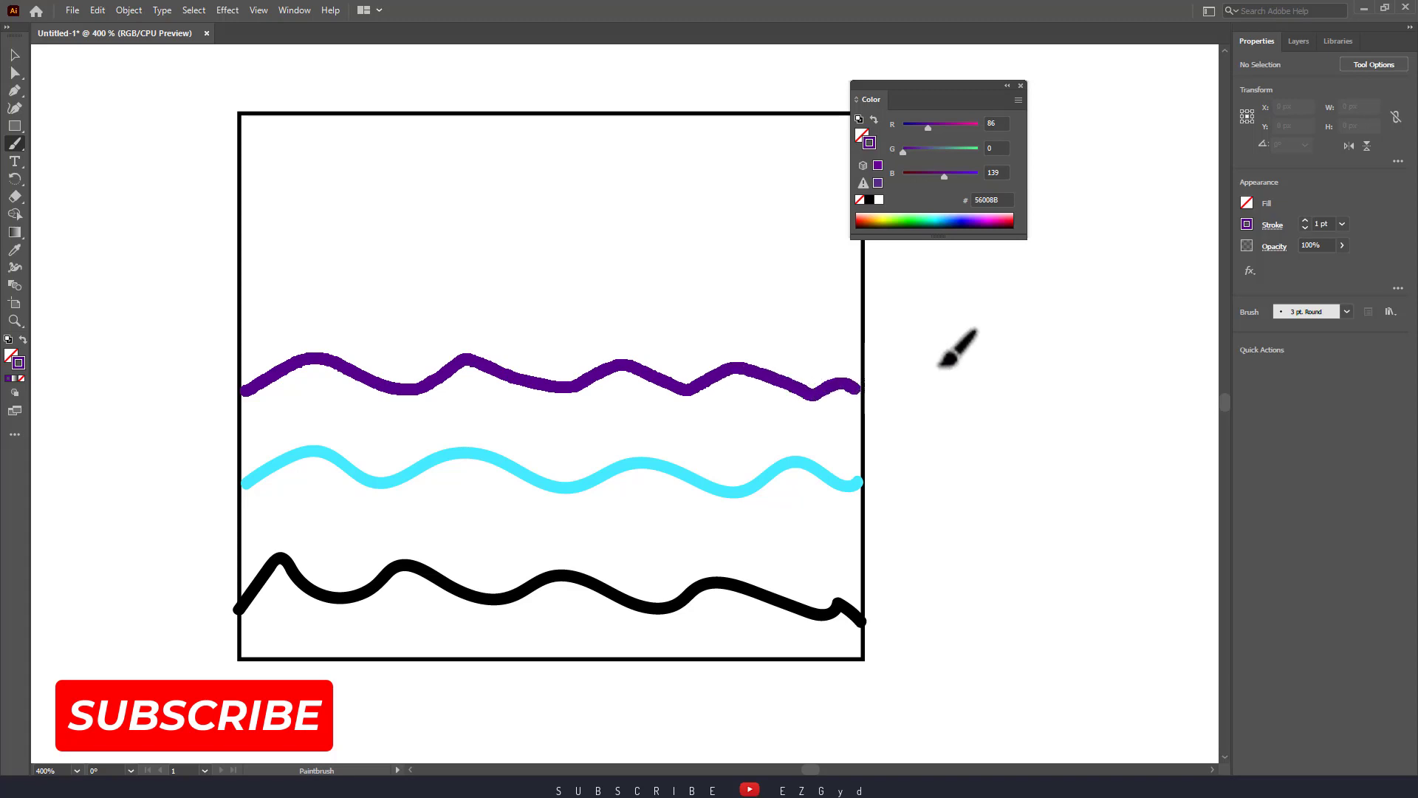
{"action": "left_click", "coordinate": [1009, 220]}
{"action": "mouse_move", "coordinate": [243, 283]}
{"action": "left_mouse_down"}
{"action": "mouse_move", "coordinate": [343, 251]}
{"action": "mouse_move", "coordinate": [457, 282]}
{"action": "mouse_move", "coordinate": [502, 255]}
{"action": "mouse_move", "coordinate": [602, 288]}
{"action": "mouse_move", "coordinate": [667, 259]}
{"action": "mouse_move", "coordinate": [739, 272]}
{"action": "mouse_move", "coordinate": [822, 255]}
{"action": "mouse_move", "coordinate": [859, 281]}
{"action": "left_mouse_up"}
Paint a lime green wave near the top, an orange wave, and a mint wave.
{"action": "left_click_drag", "start_coordinate": [937, 93], "coordinate": [1053, 129]}
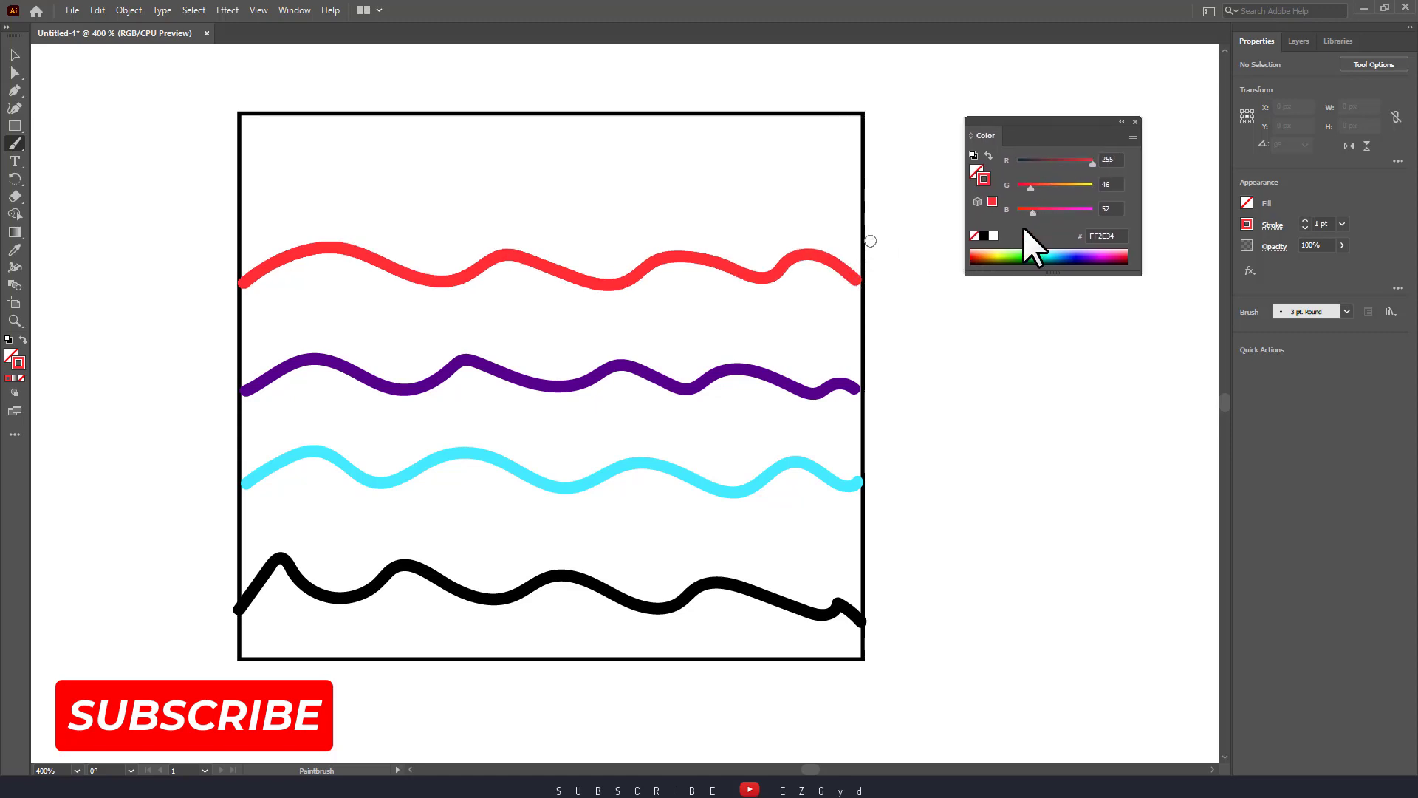
{"action": "left_click", "coordinate": [1017, 255]}
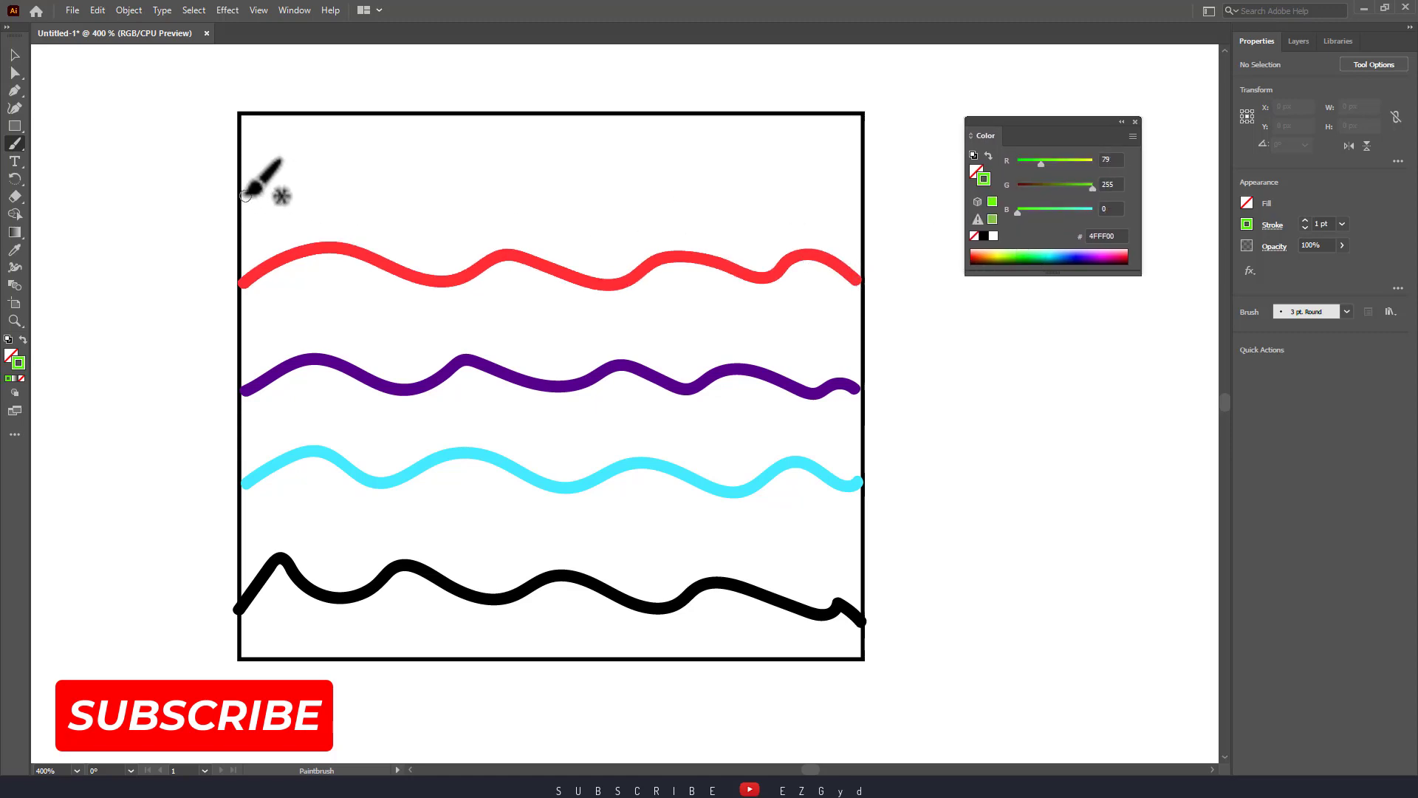
{"action": "mouse_move", "coordinate": [239, 193]}
{"action": "left_mouse_down"}
{"action": "mouse_move", "coordinate": [495, 170]}
{"action": "mouse_move", "coordinate": [757, 172]}
{"action": "mouse_move", "coordinate": [809, 197]}
{"action": "mouse_move", "coordinate": [861, 186]}
{"action": "left_mouse_up"}
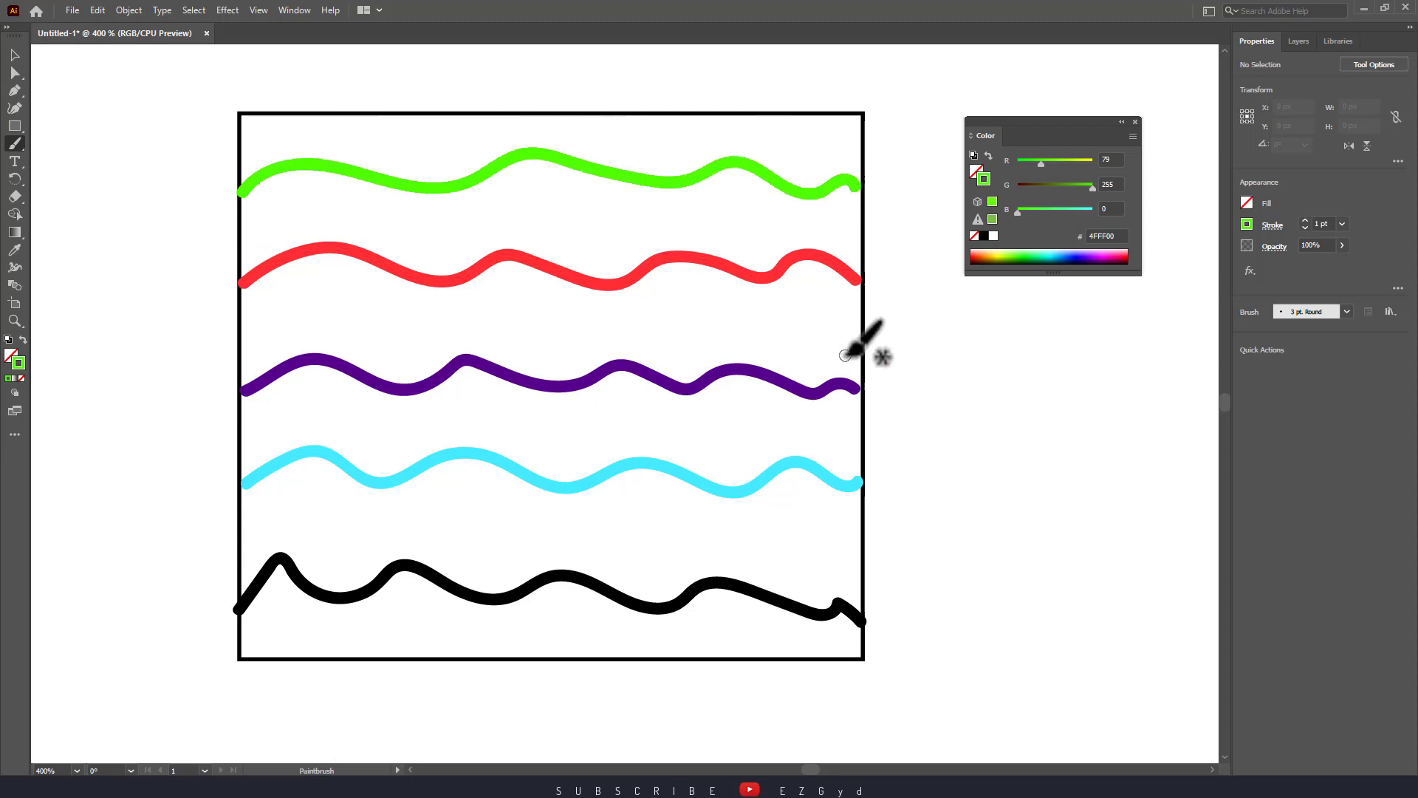
{"action": "left_click", "coordinate": [990, 256]}
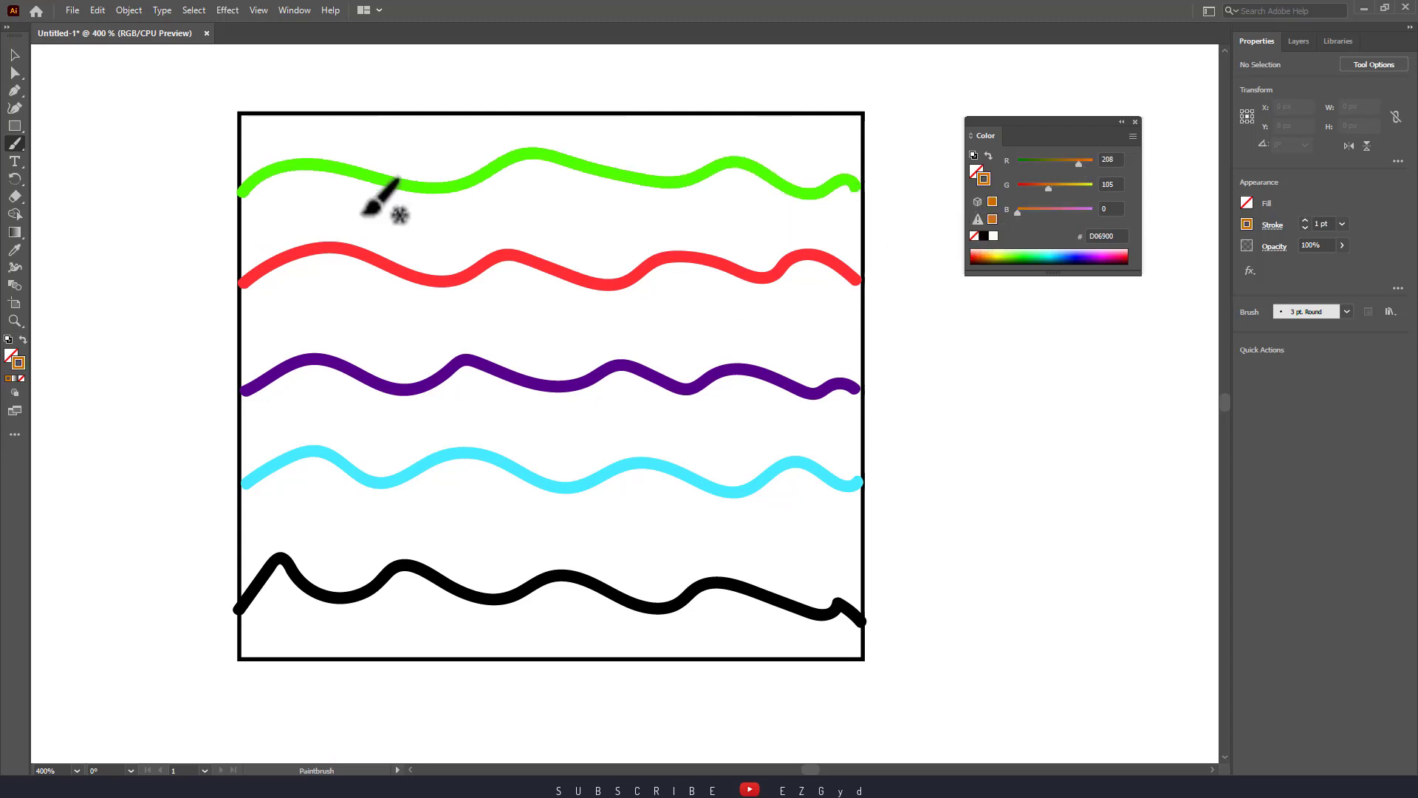
{"action": "mouse_move", "coordinate": [248, 241]}
{"action": "left_mouse_down"}
{"action": "mouse_move", "coordinate": [309, 217]}
{"action": "mouse_move", "coordinate": [561, 217]}
{"action": "mouse_move", "coordinate": [625, 201]}
{"action": "mouse_move", "coordinate": [859, 231]}
{"action": "left_mouse_up"}
{"action": "left_click", "coordinate": [1037, 259]}
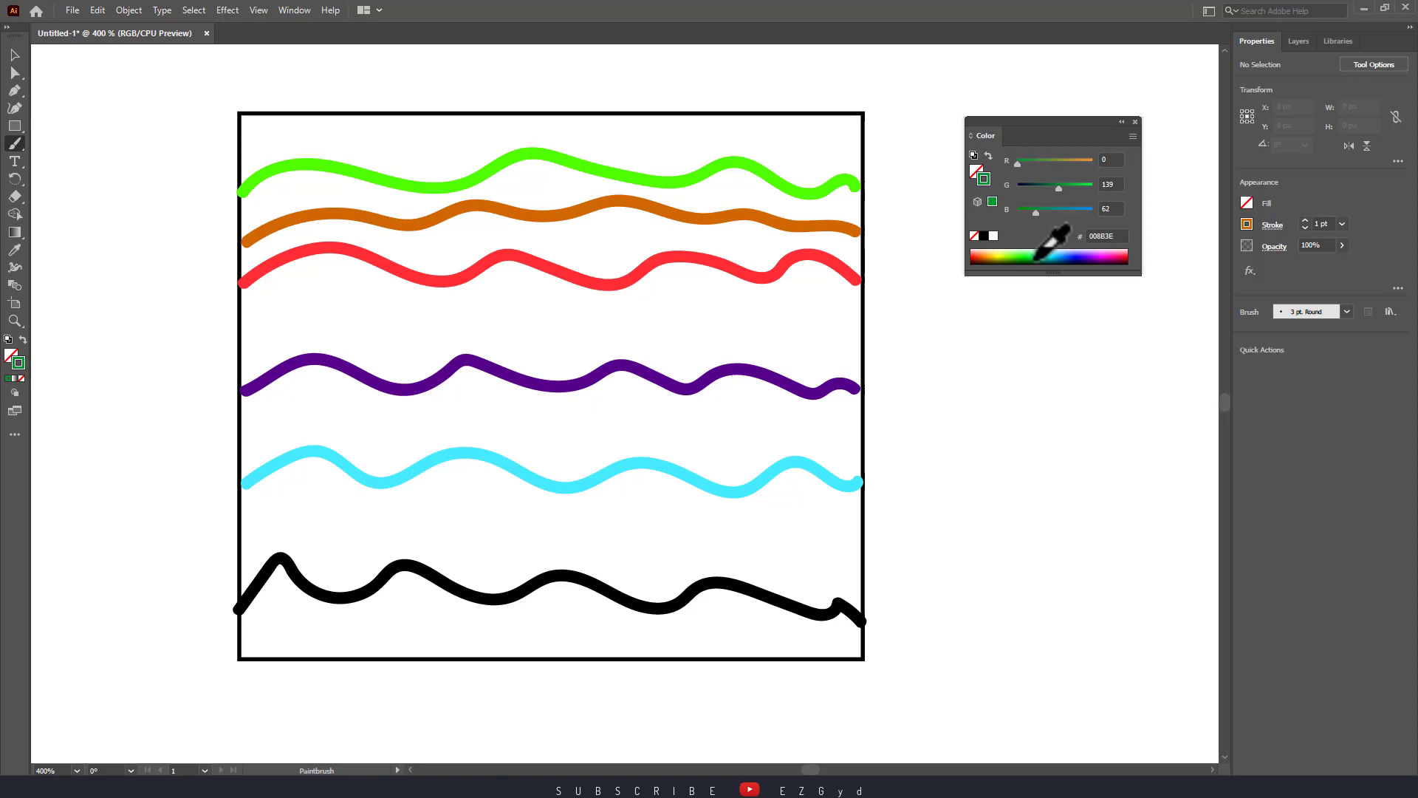
{"action": "left_click", "coordinate": [1045, 252]}
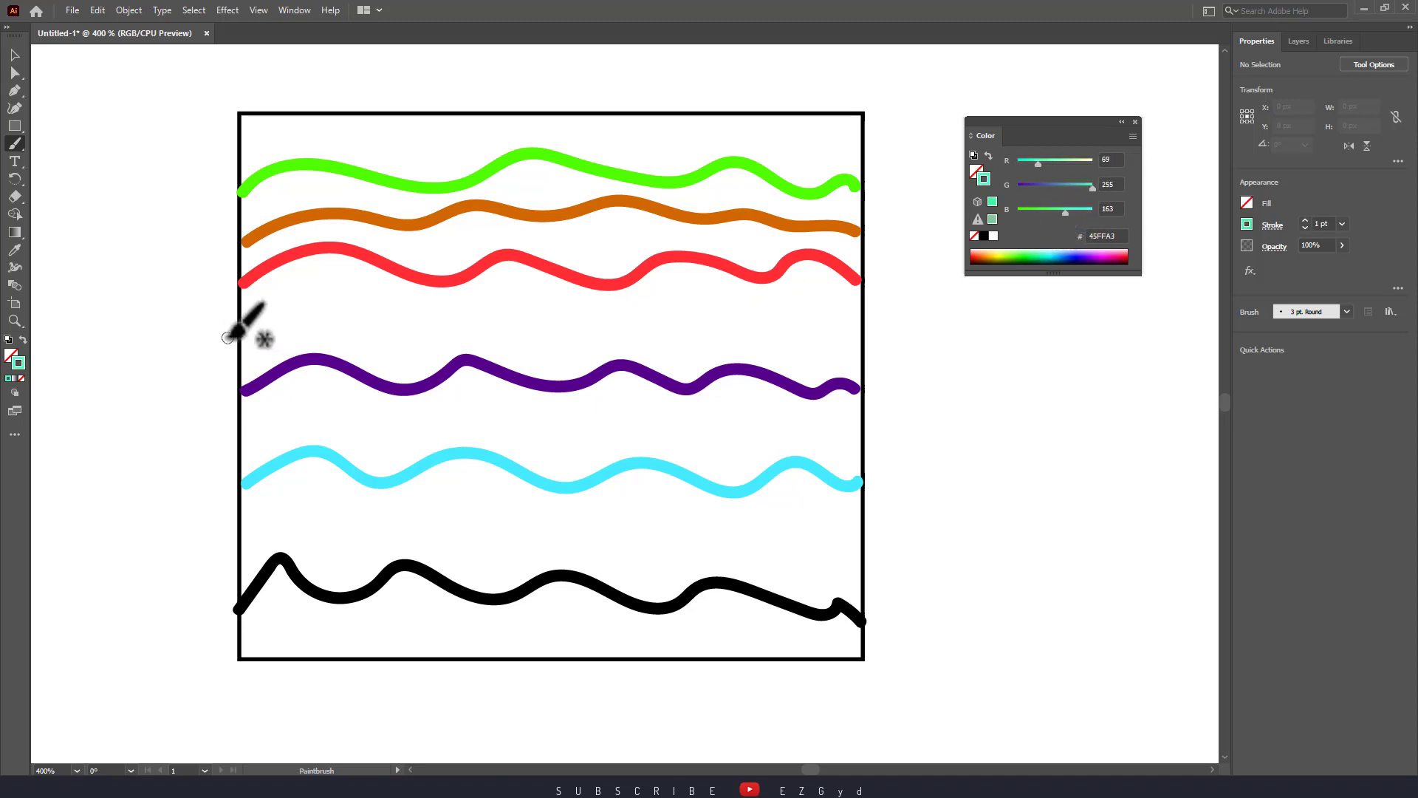
{"action": "mouse_move", "coordinate": [235, 341]}
{"action": "left_mouse_down"}
{"action": "mouse_move", "coordinate": [416, 307]}
{"action": "mouse_move", "coordinate": [520, 328]}
{"action": "mouse_move", "coordinate": [738, 317]}
{"action": "mouse_move", "coordinate": [855, 333]}
{"action": "left_mouse_up"}
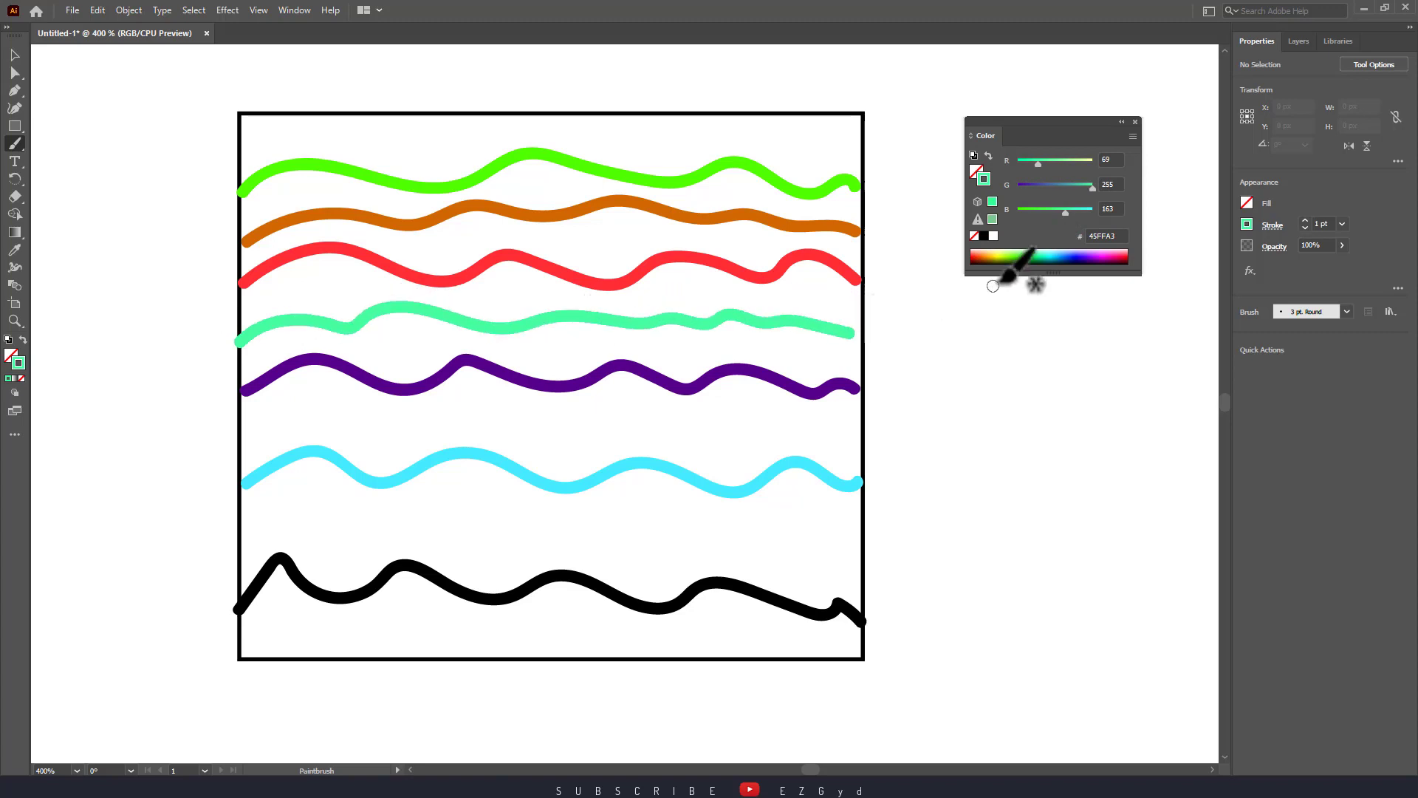
Add violet 785CFF and magenta FF00BA waves, then close the Color panel.
{"action": "left_click", "coordinate": [1078, 257]}
{"action": "left_click", "coordinate": [1086, 262]}
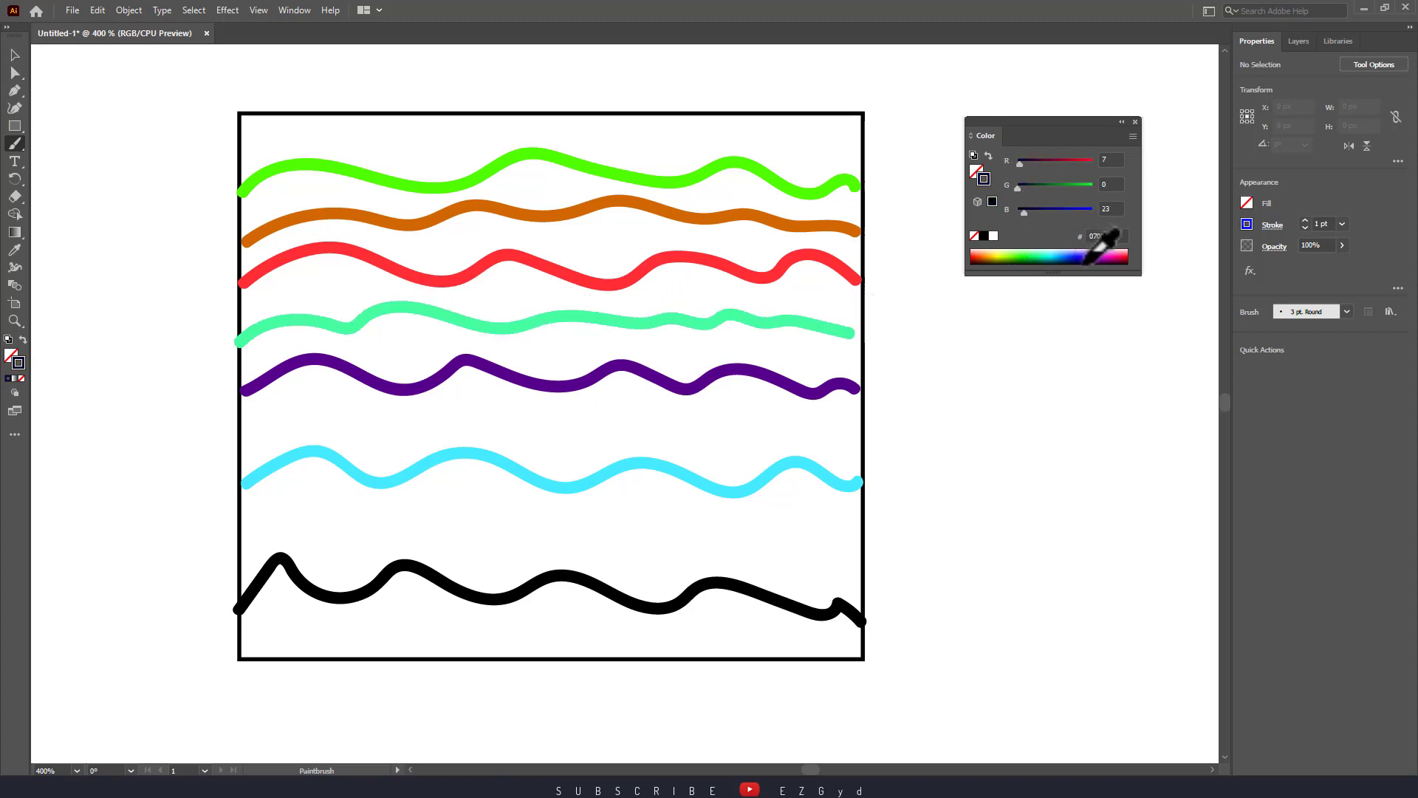
{"action": "left_click_drag", "start_coordinate": [1083, 263], "coordinate": [1080, 255]}
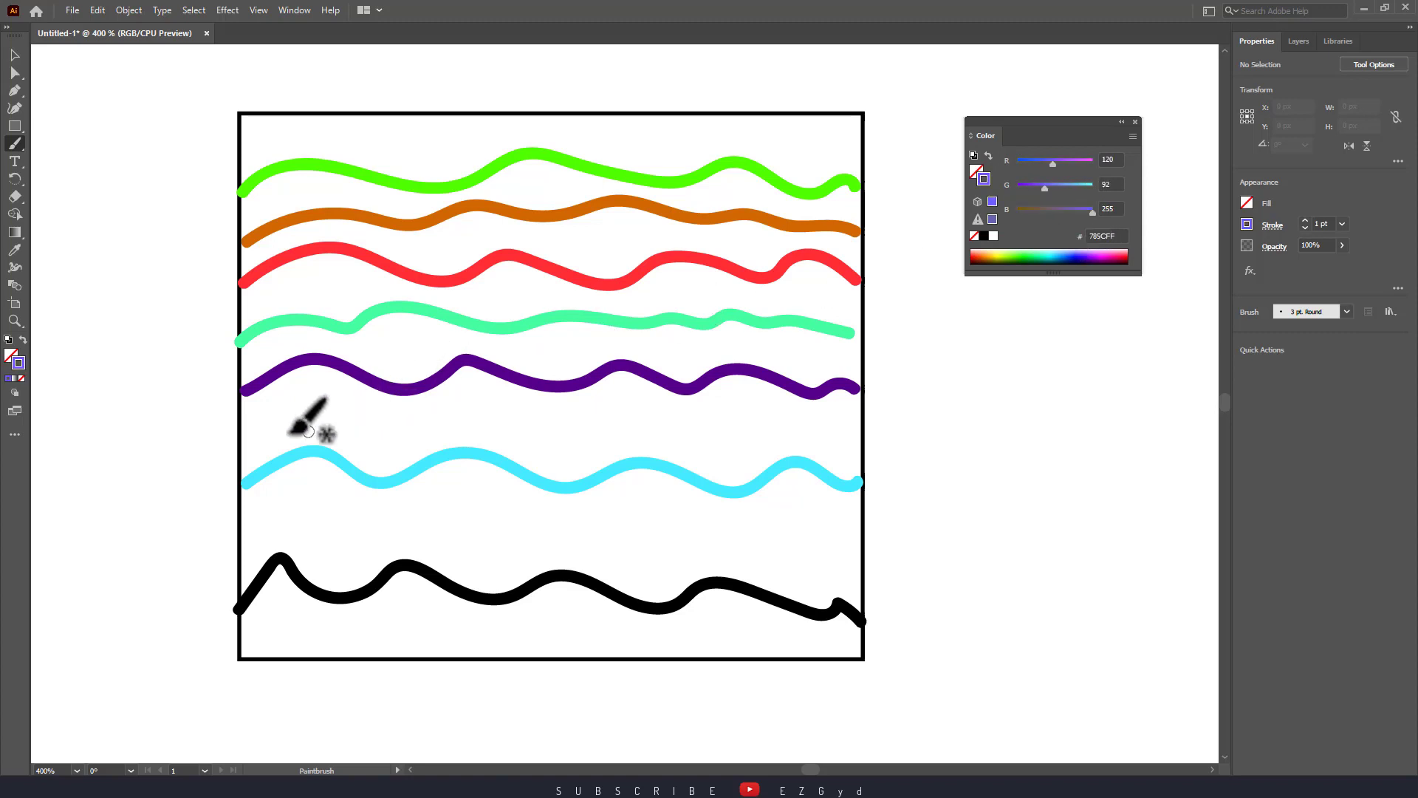
{"action": "mouse_move", "coordinate": [235, 441]}
{"action": "left_mouse_down"}
{"action": "mouse_move", "coordinate": [274, 426]}
{"action": "mouse_move", "coordinate": [861, 419]}
{"action": "left_mouse_up"}
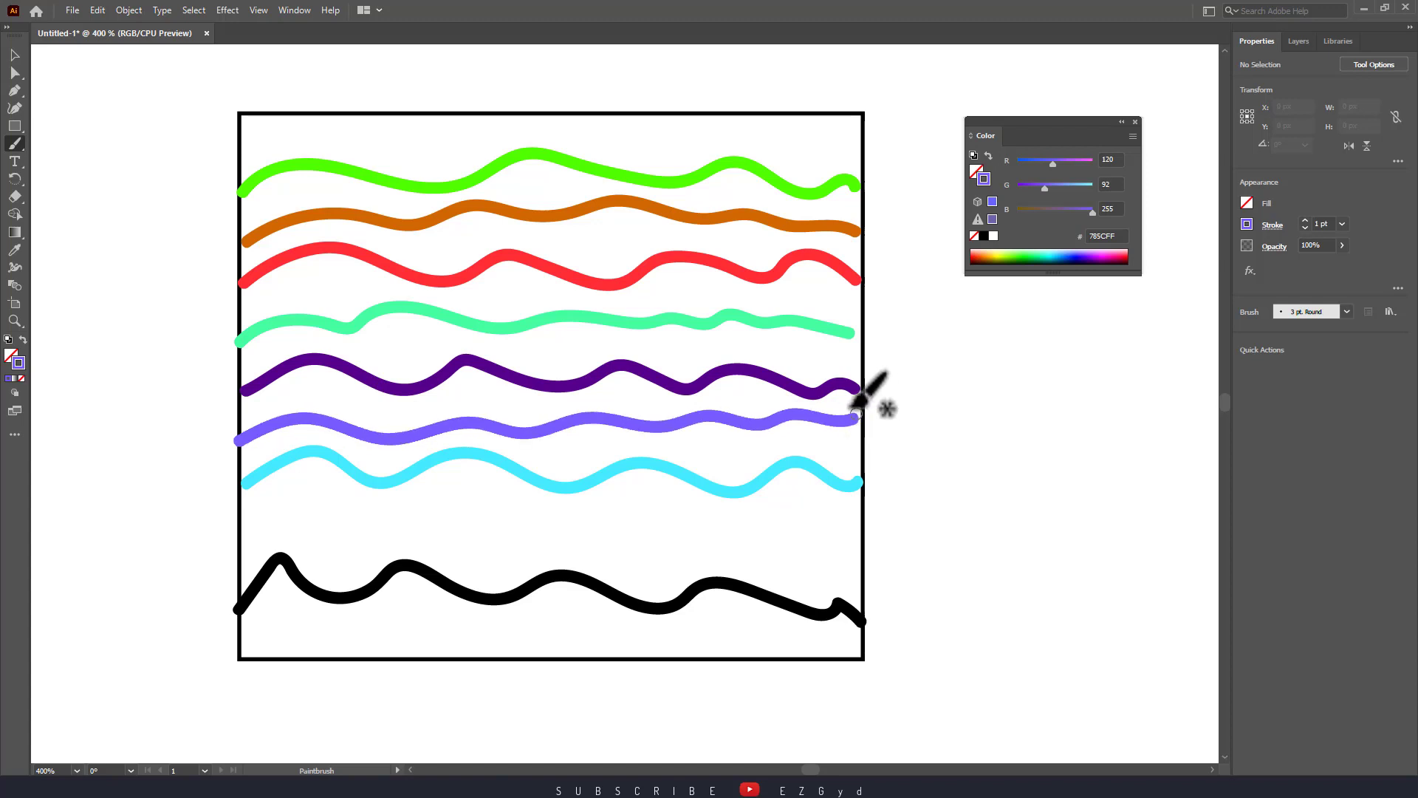
{"action": "left_click", "coordinate": [1116, 253]}
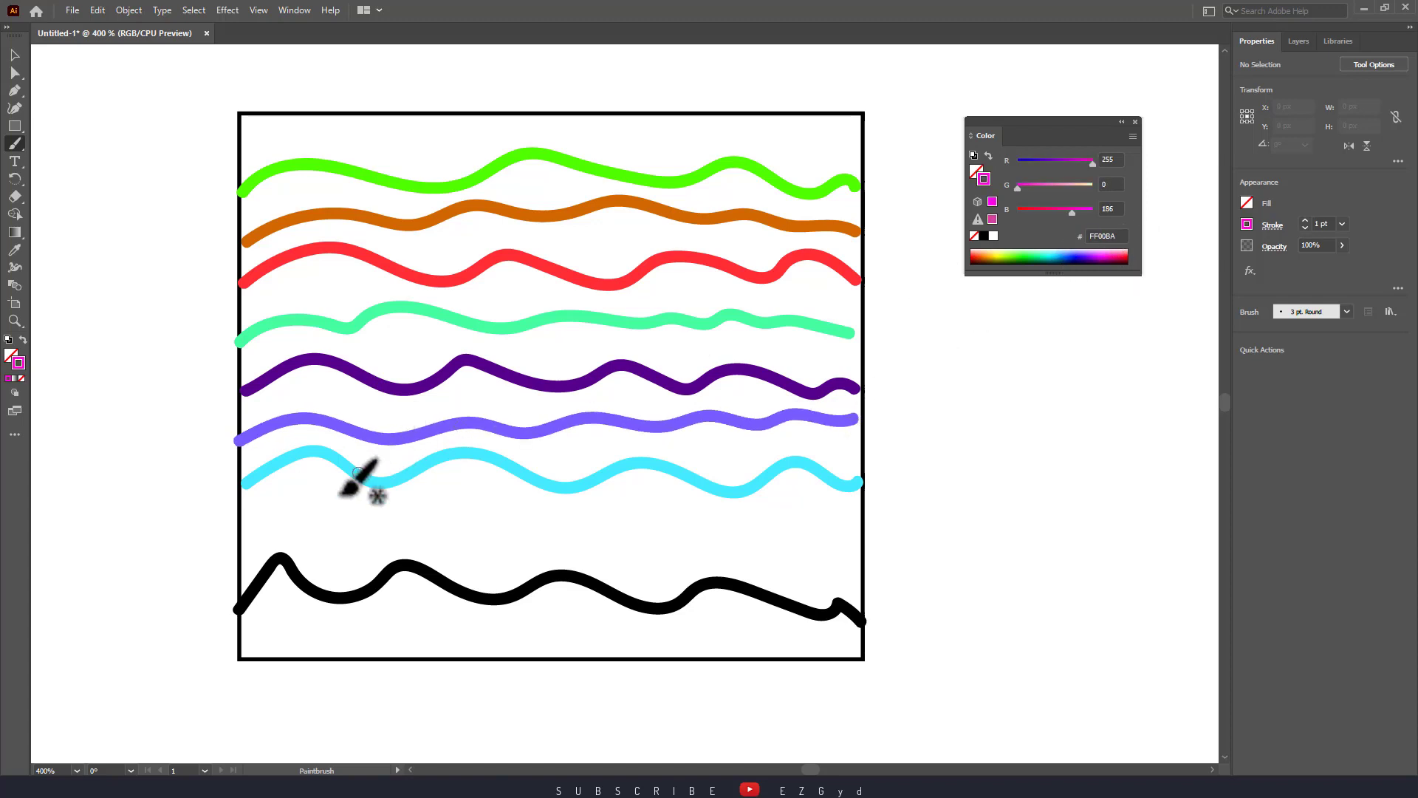
{"action": "mouse_move", "coordinate": [244, 539]}
{"action": "left_mouse_down"}
{"action": "mouse_move", "coordinate": [289, 526]}
{"action": "mouse_move", "coordinate": [346, 543]}
{"action": "mouse_move", "coordinate": [422, 528]}
{"action": "mouse_move", "coordinate": [476, 538]}
{"action": "mouse_move", "coordinate": [543, 521]}
{"action": "mouse_move", "coordinate": [864, 548]}
{"action": "left_mouse_up"}
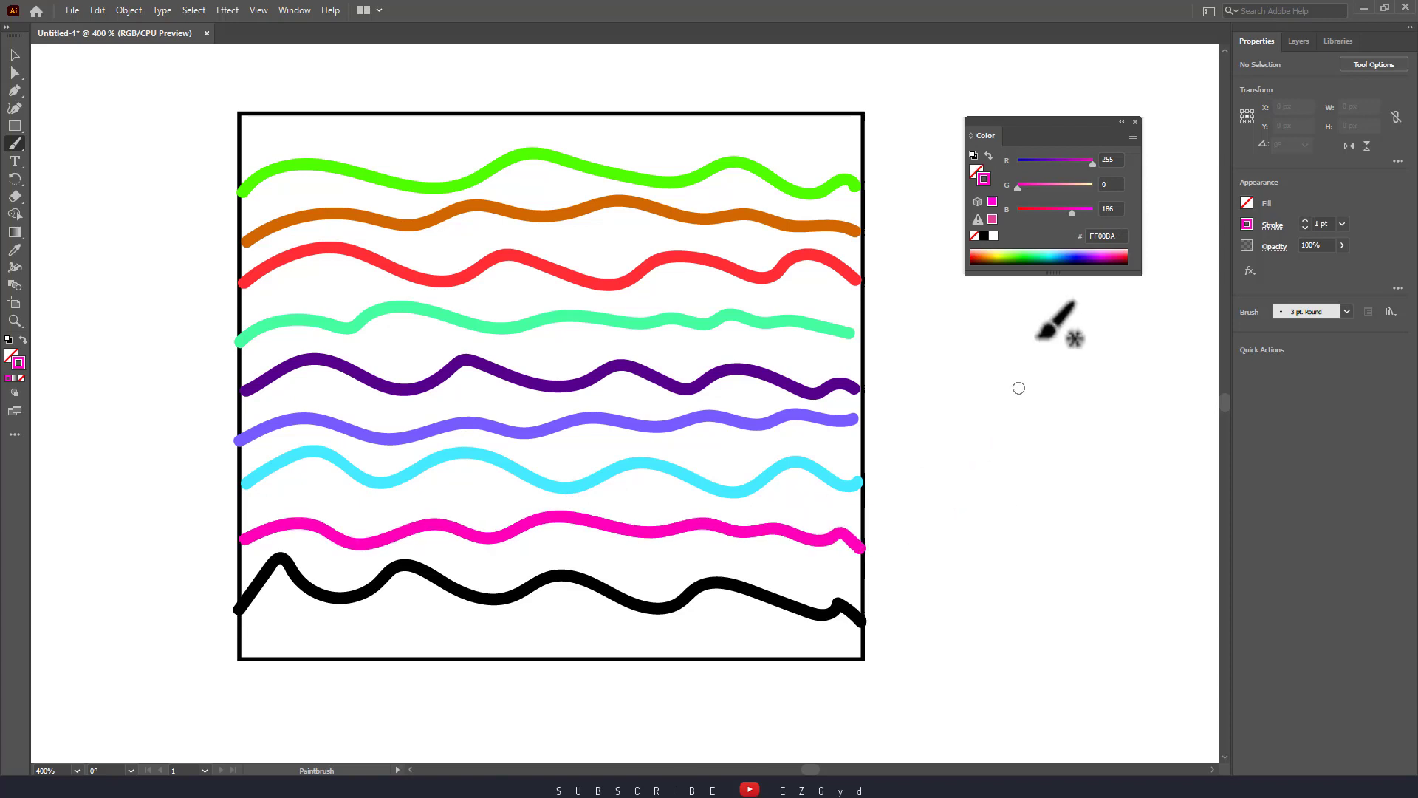
{"action": "left_click", "coordinate": [1135, 123]}
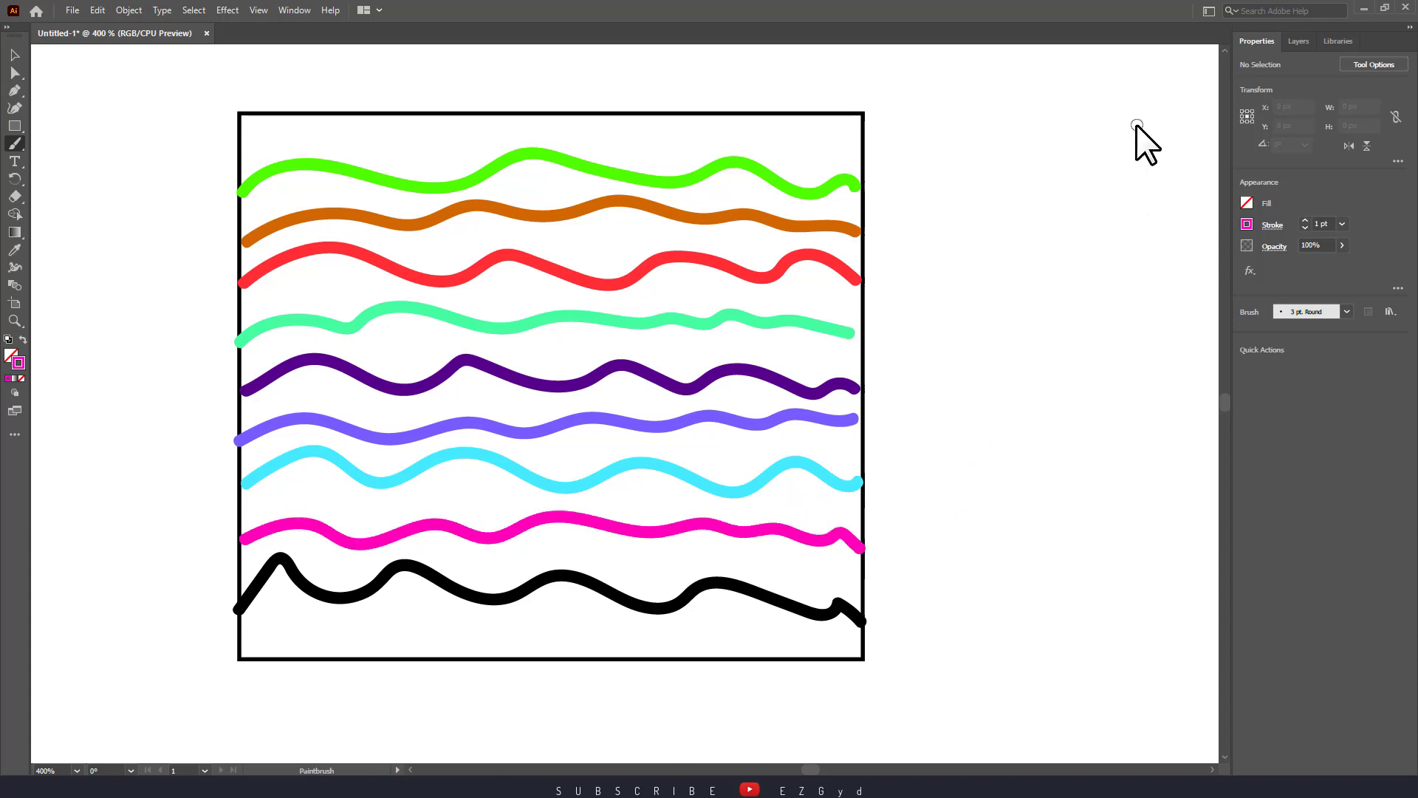